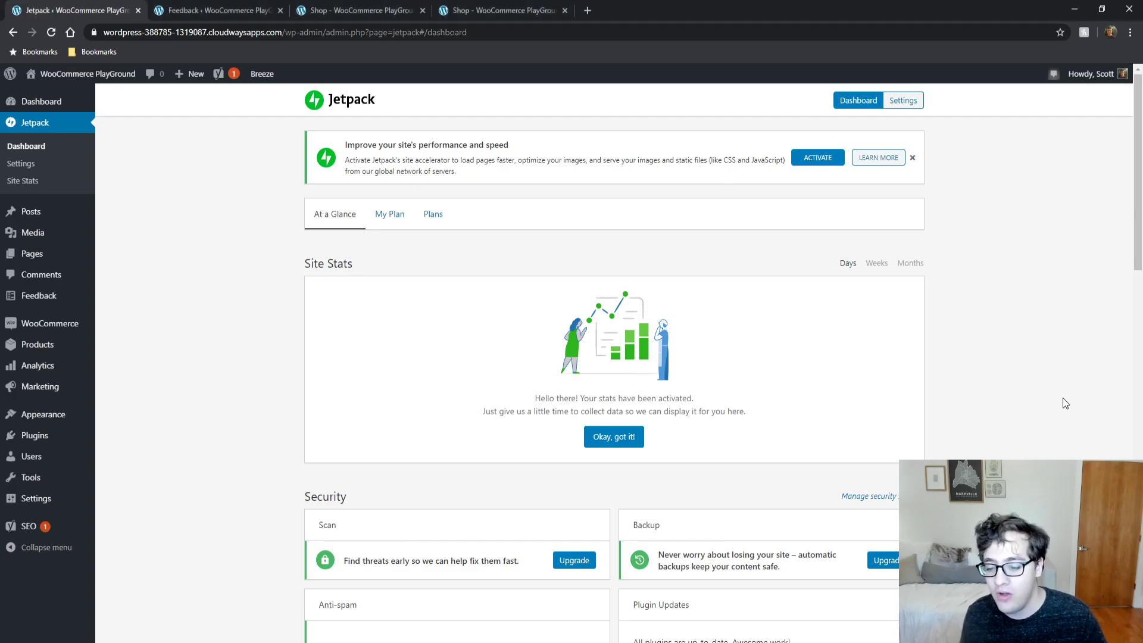
Step: Acknowledge the stats activation notice in the Site Stats section of the Jetpack dashboard
scroll(942, 384, "down", 4)
scroll(950, 456, "down", 8)
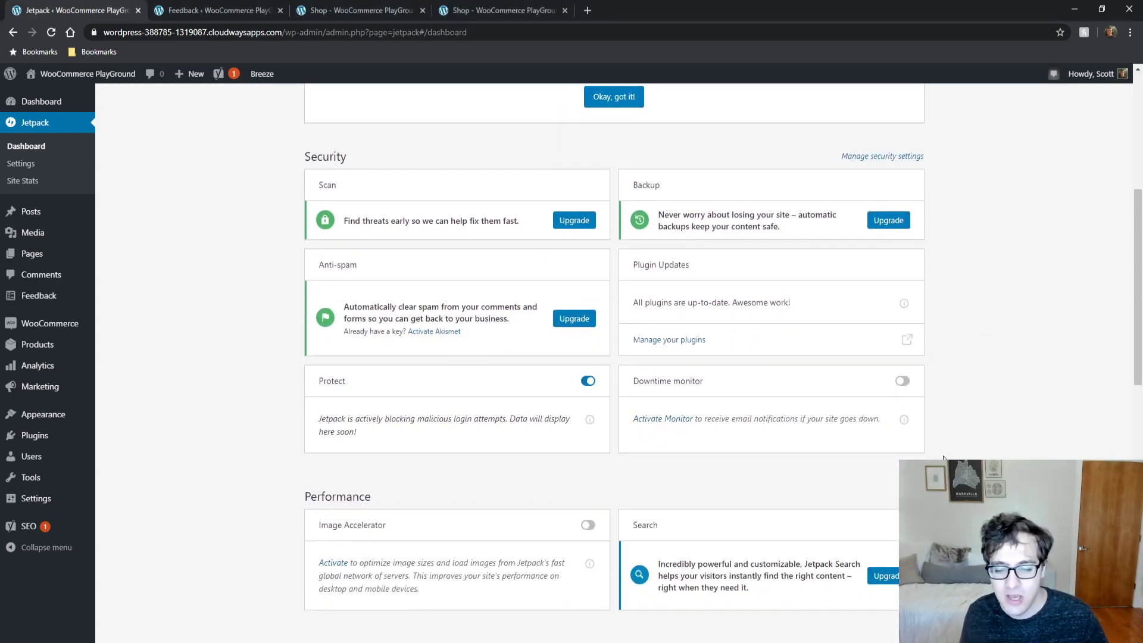
scroll(963, 458, "up", 4)
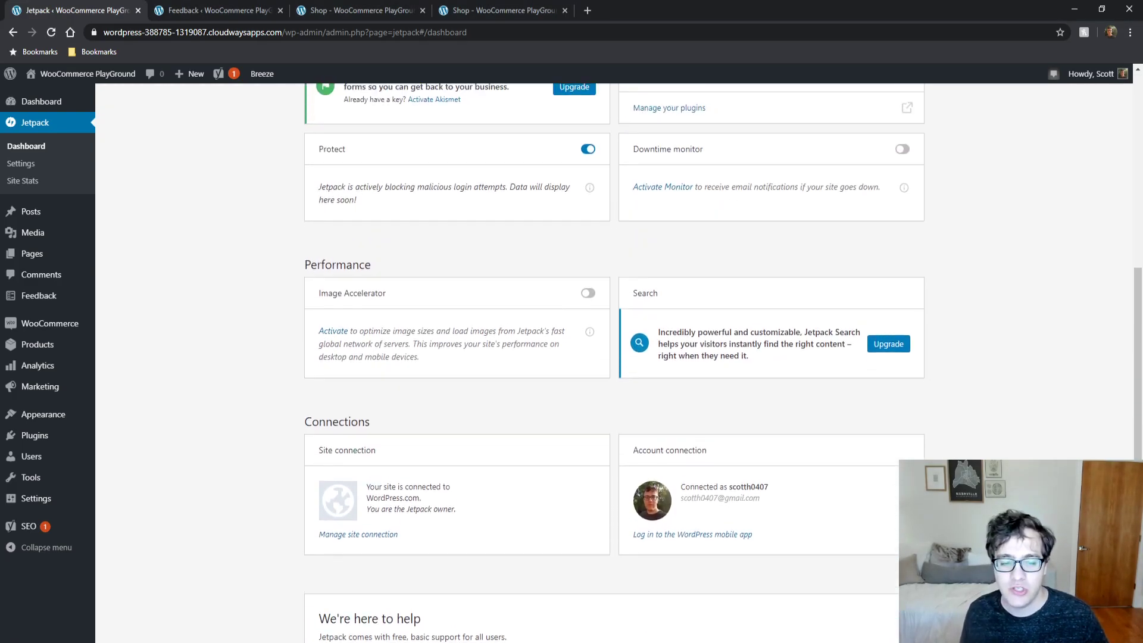
scroll(963, 458, "up", 4)
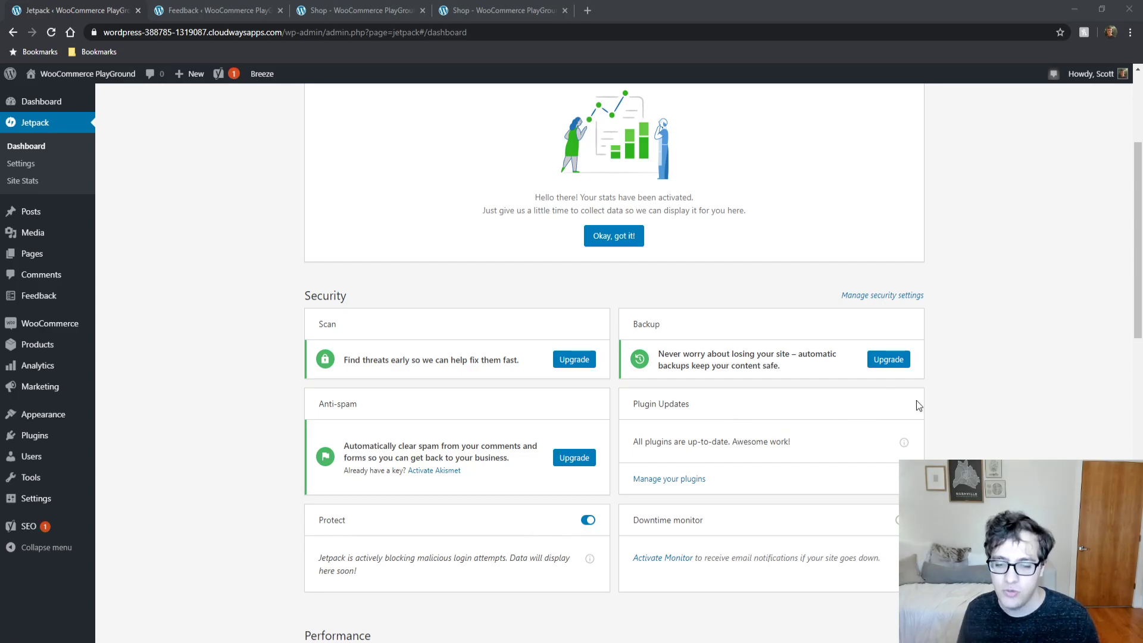
left_click(1010, 395)
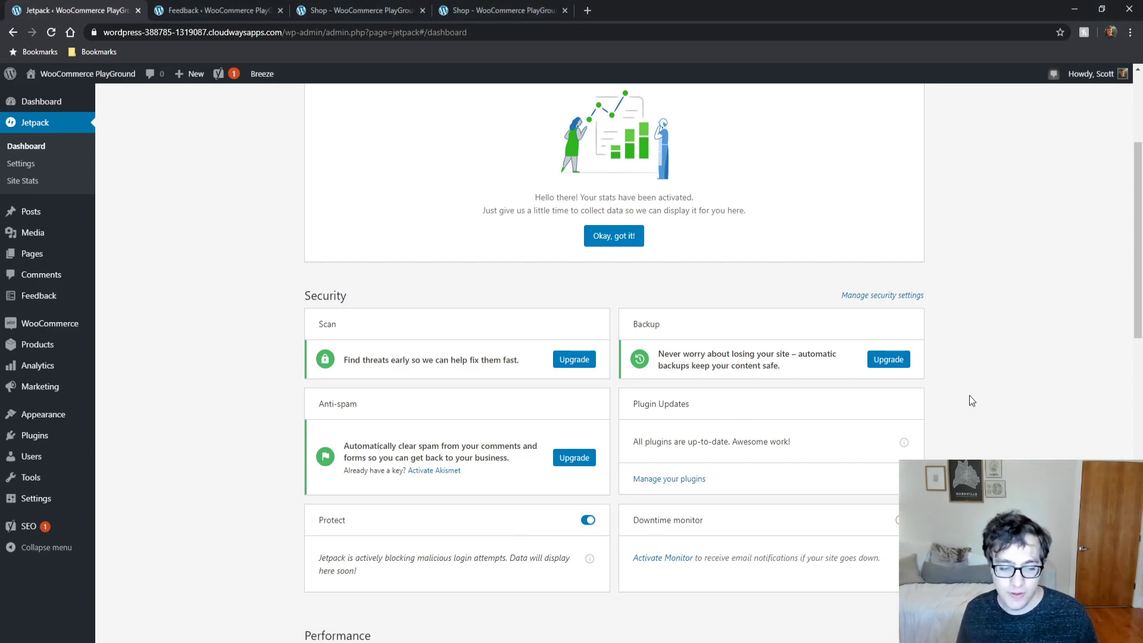
scroll(980, 394, "up", 3)
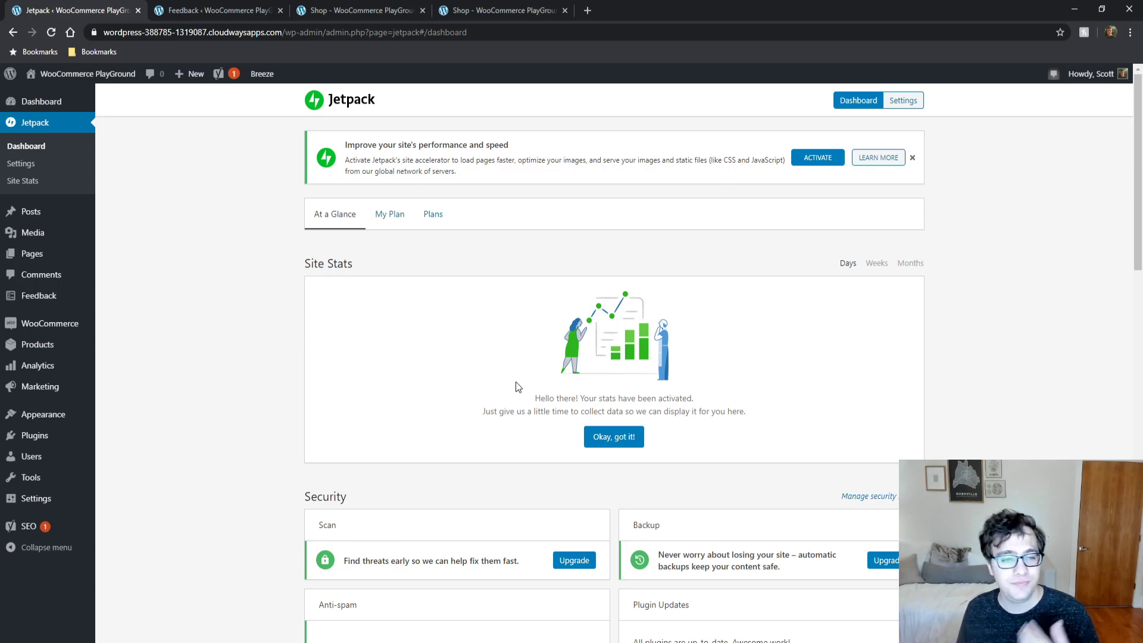
left_click(595, 438)
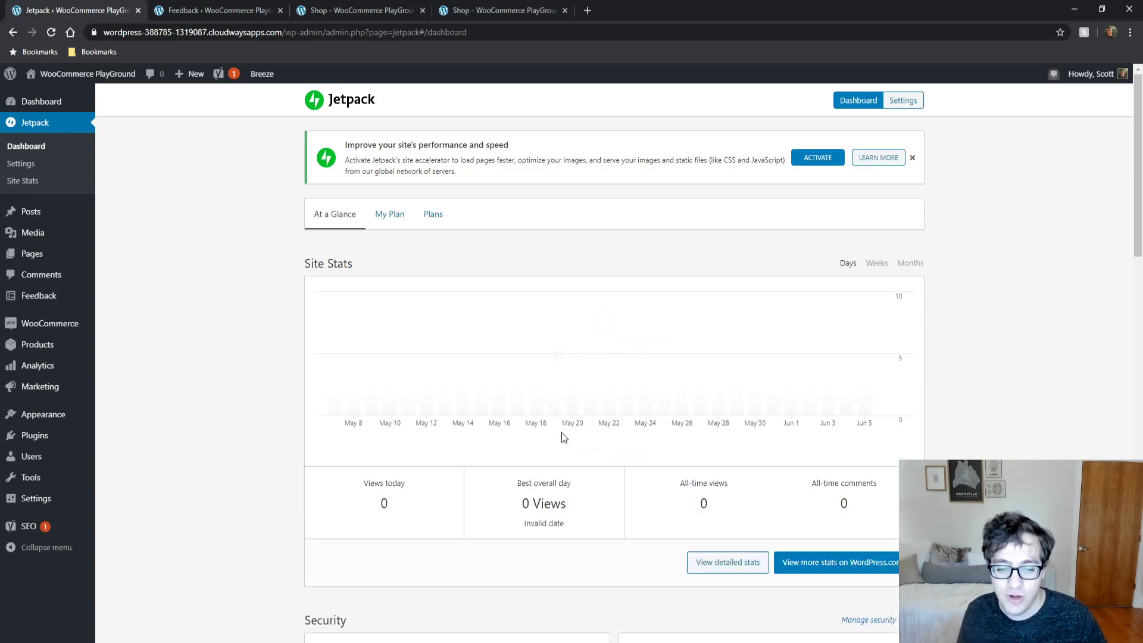
Step: Review the Site Stats, Security, Performance, Connections and support sections of the Jetpack dashboard
scroll(370, 382, "down", 12)
scroll(322, 412, "up", 3)
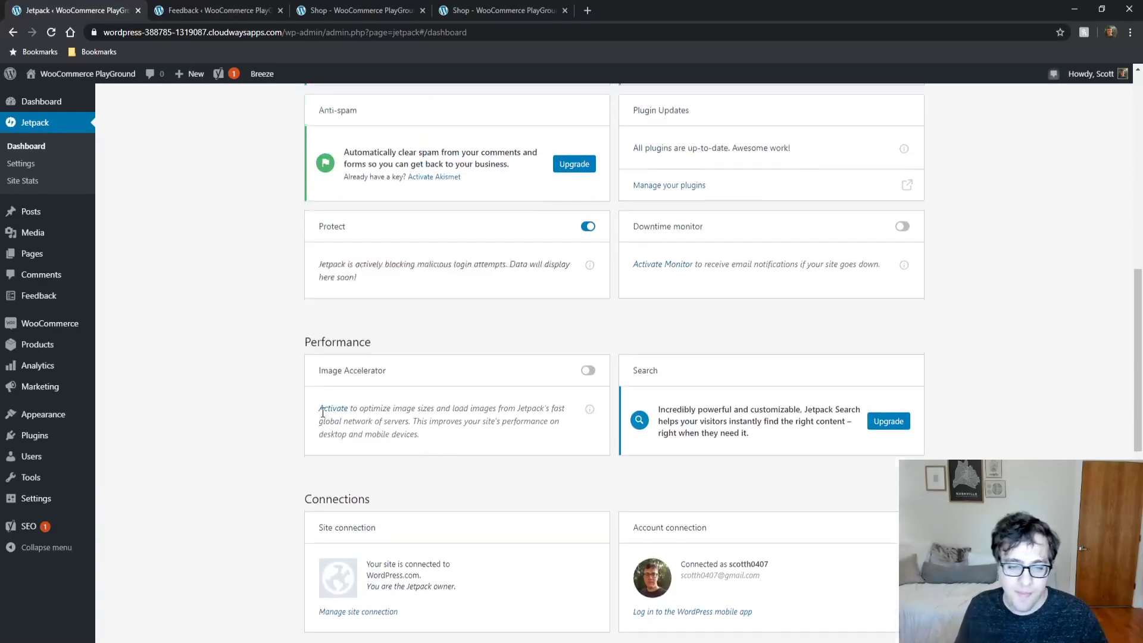
scroll(322, 412, "up", 3)
scroll(331, 424, "up", 8)
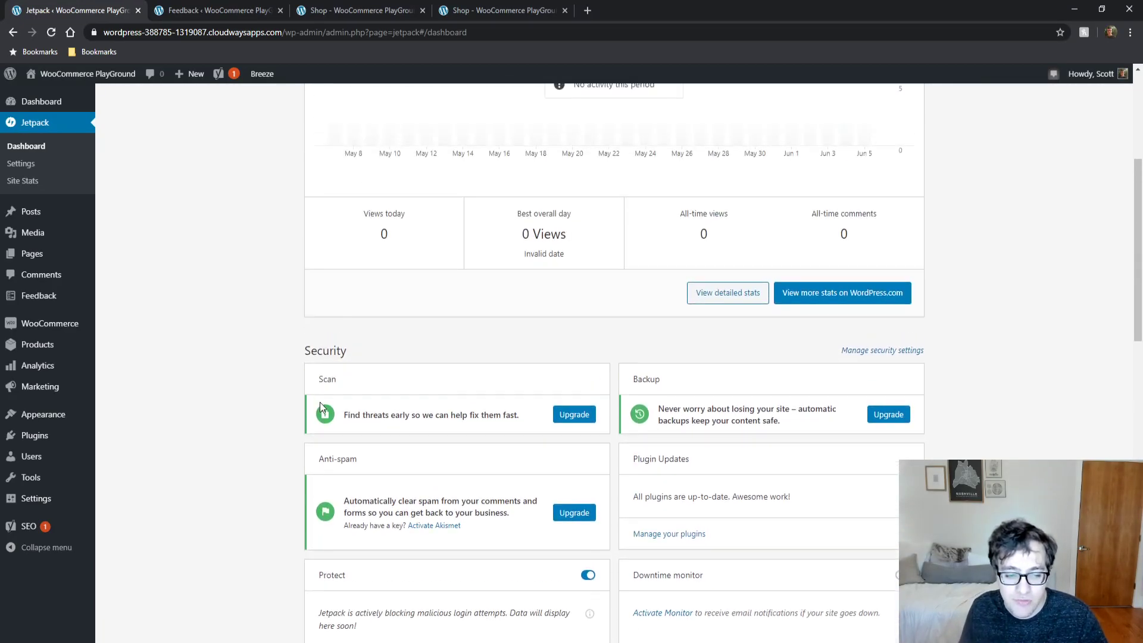
scroll(219, 413, "down", 14)
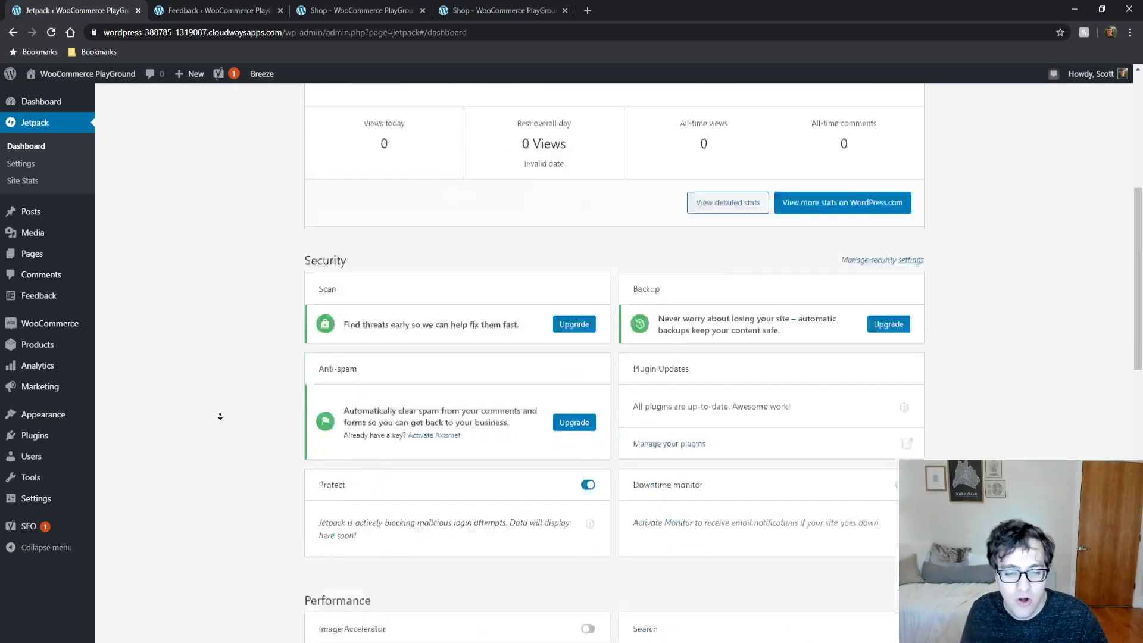
scroll(221, 403, "up", 3)
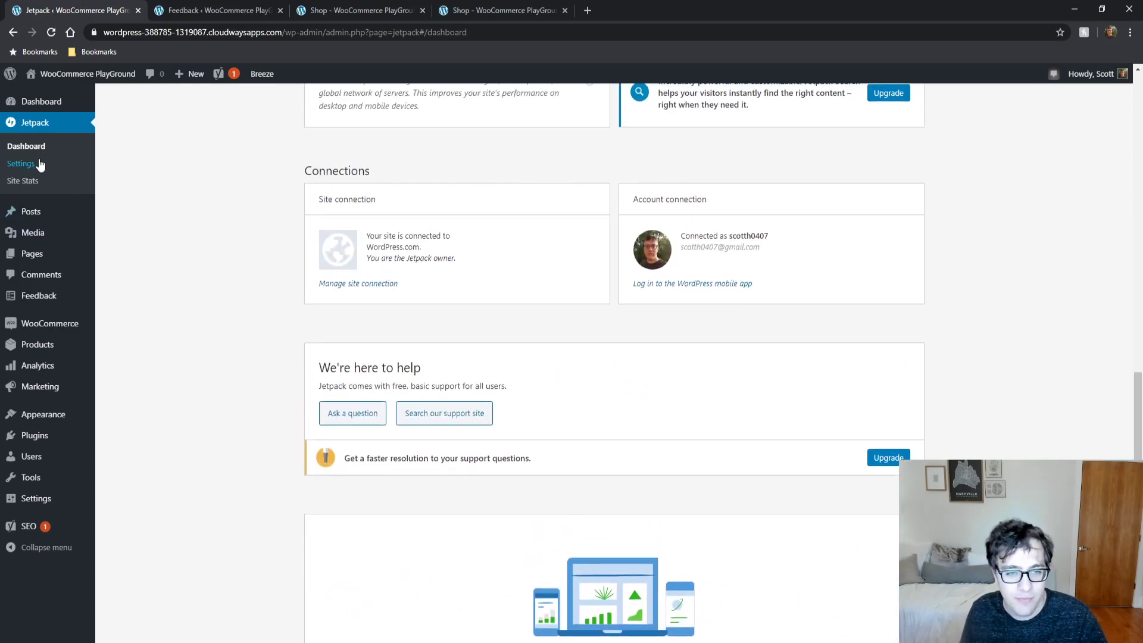
scroll(200, 329, "up", 9)
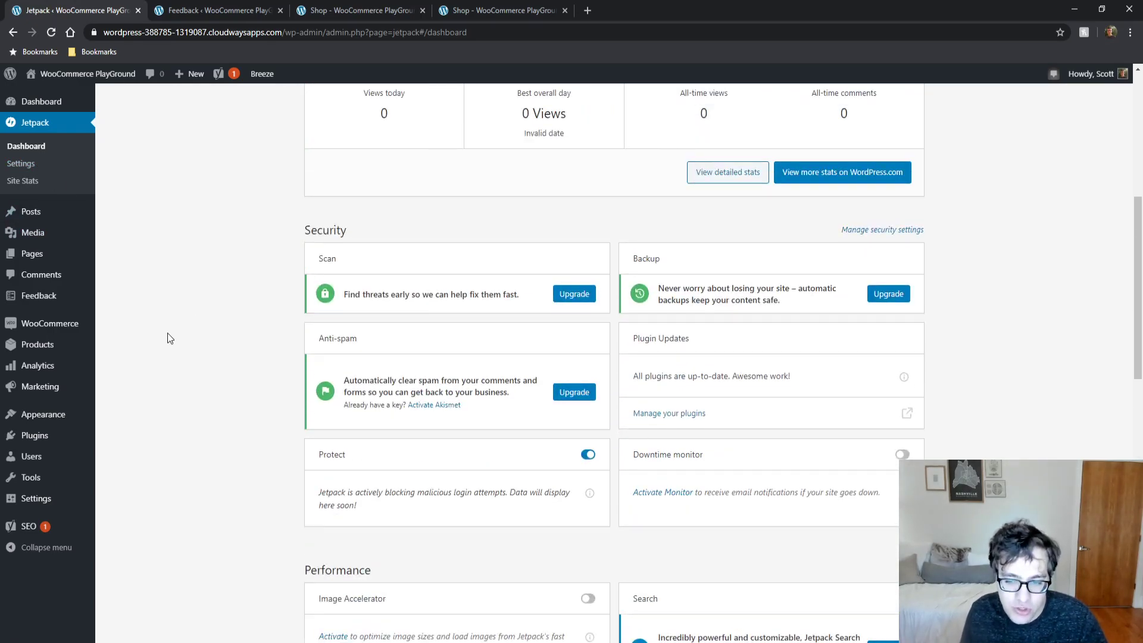
Step: Open the Jetpack settings, view the downtime notification settings on WordPress.com, and return to the Jetpack settings page
left_click(21, 163)
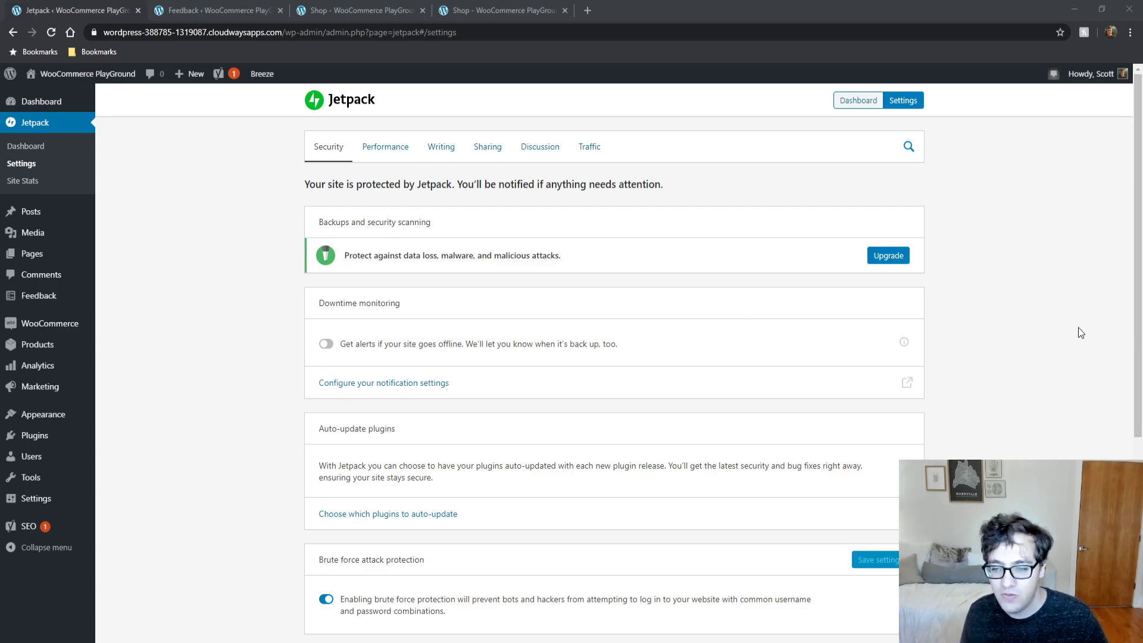
left_click(424, 386)
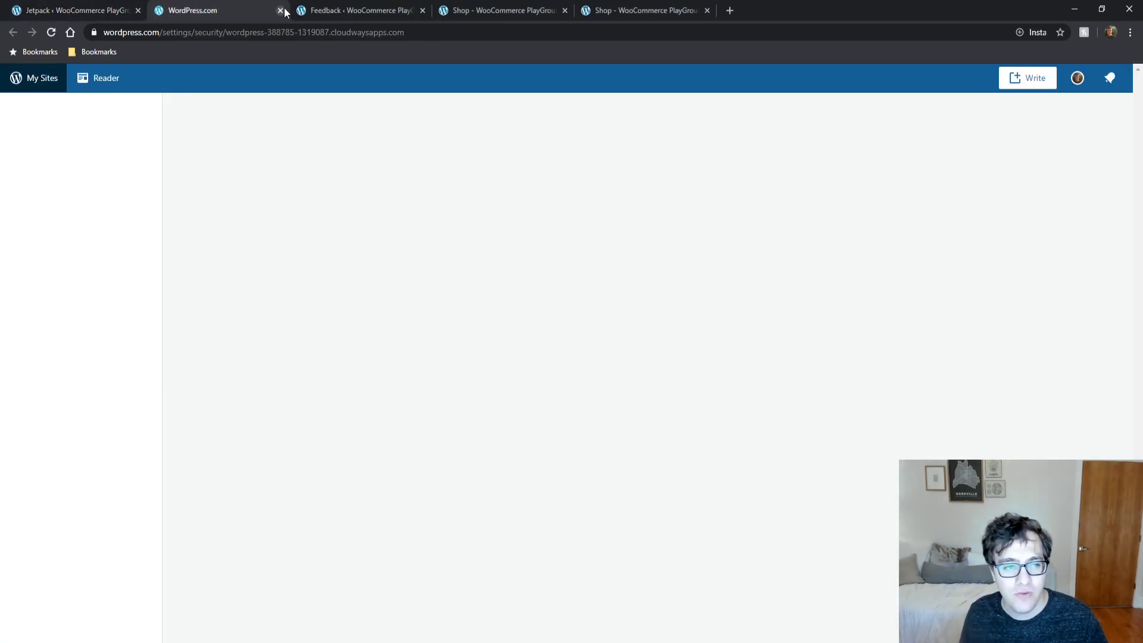
left_click(280, 10)
left_click(428, 371)
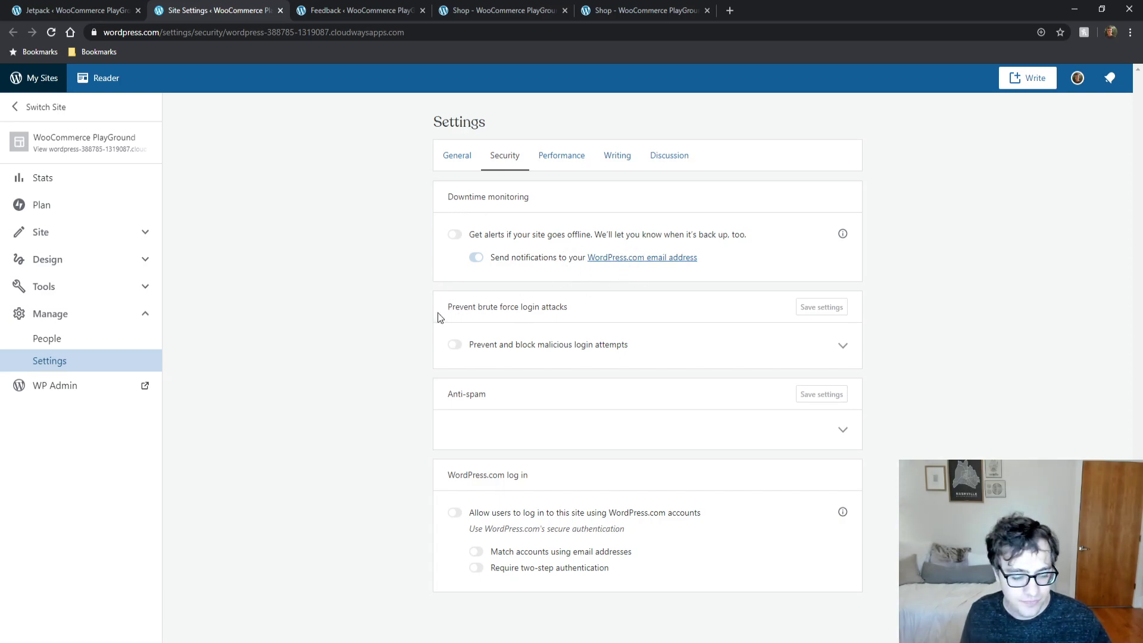
left_click(89, 10)
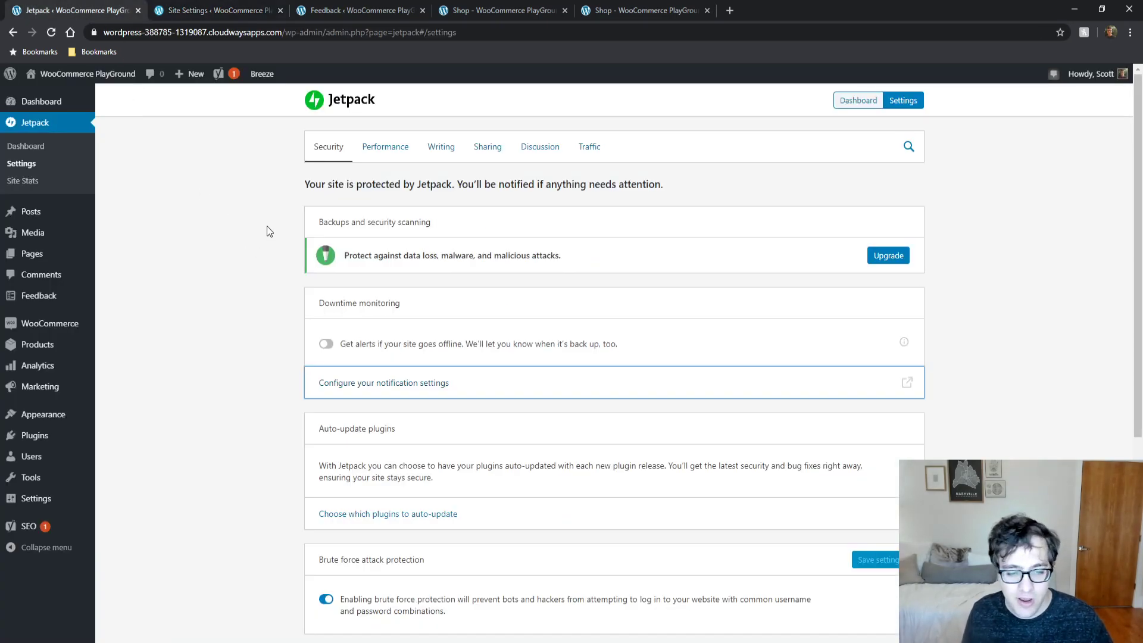
Step: Examine the auto-update plugins, brute force attack protection and WordPress.com login options in the Security settings
scroll(266, 230, "down", 3)
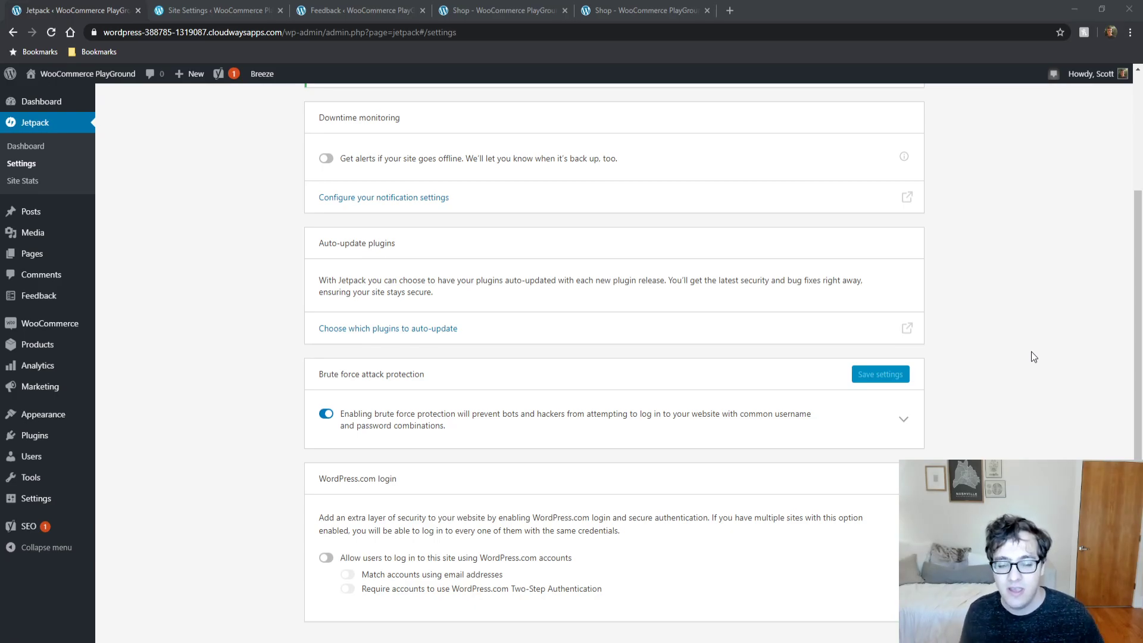
scroll(893, 365, "down", 2)
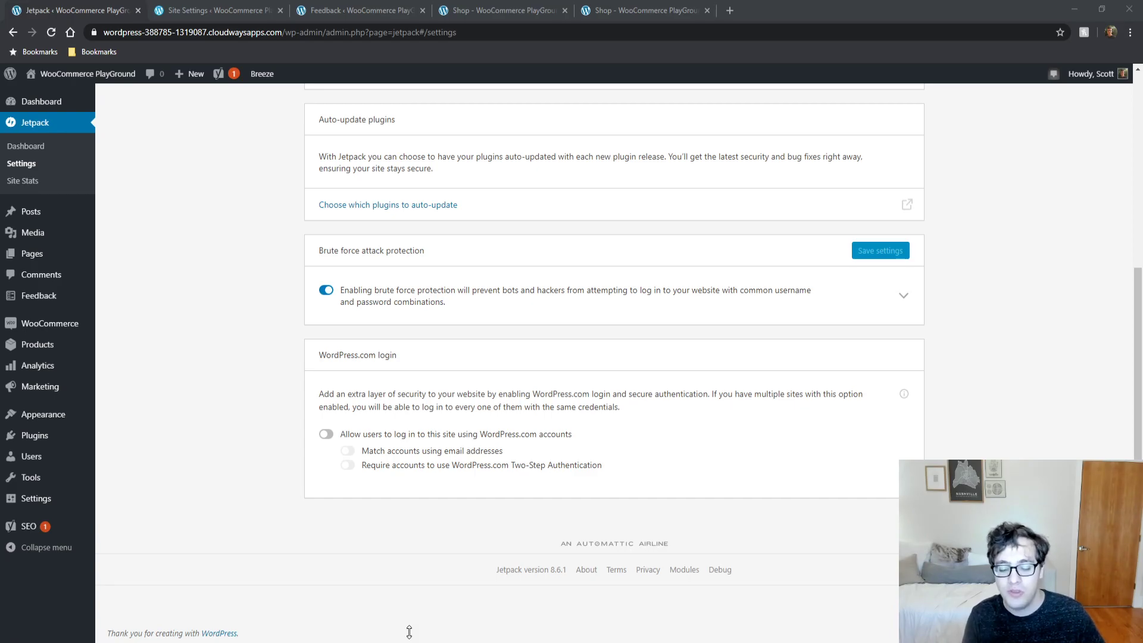
left_click(1064, 393)
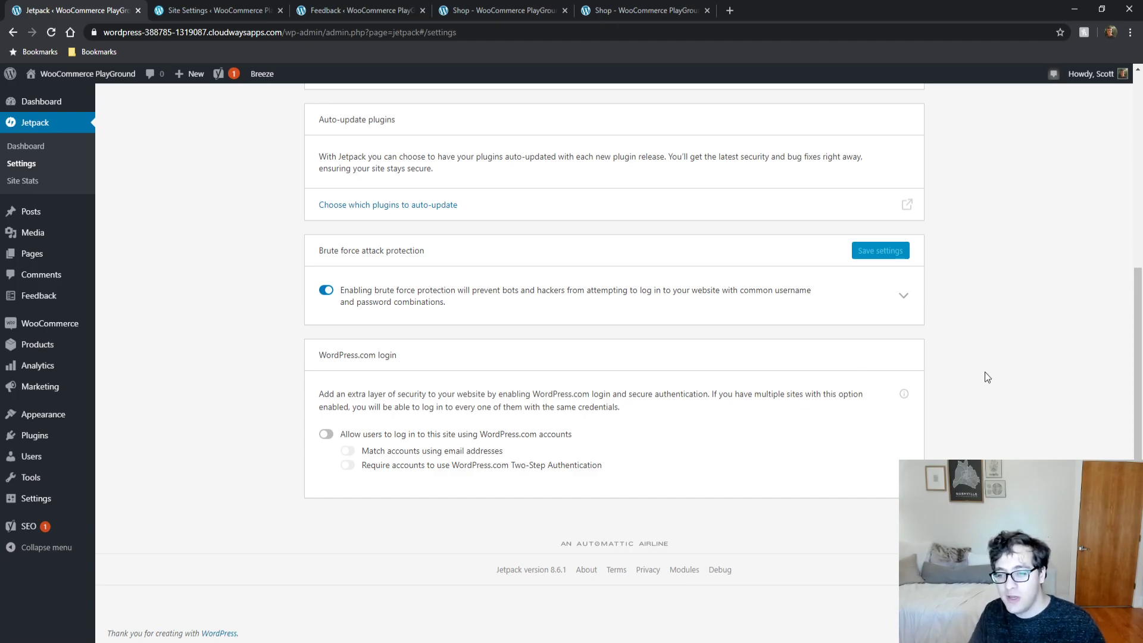
scroll(985, 377, "up", 5)
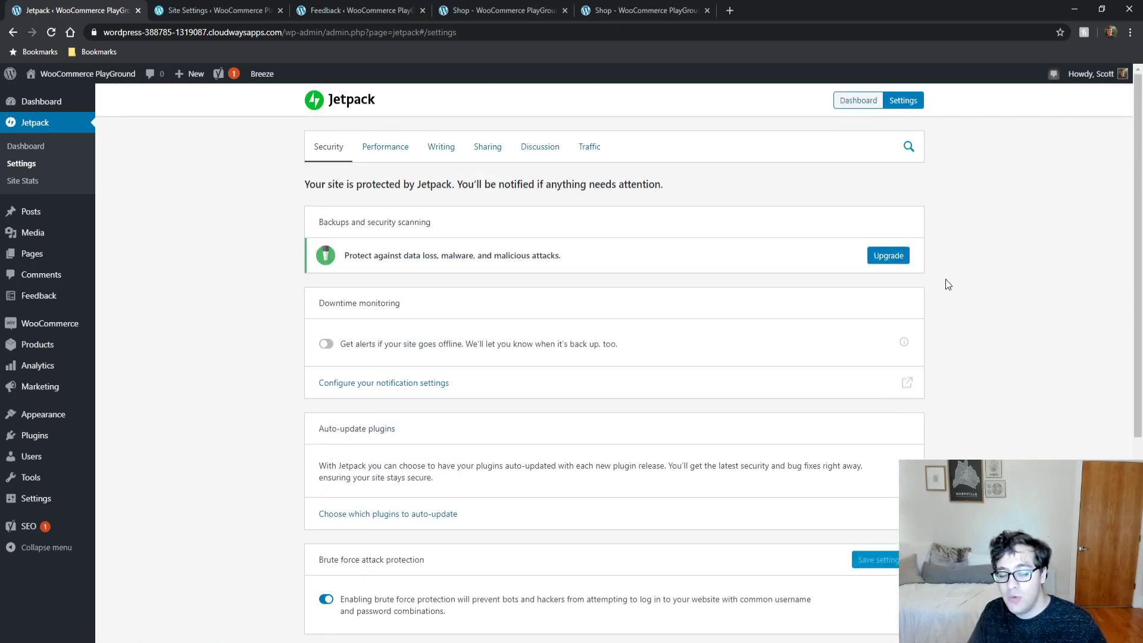
Step: Enable the site accelerator for image load times only in the Performance settings
left_click(385, 147)
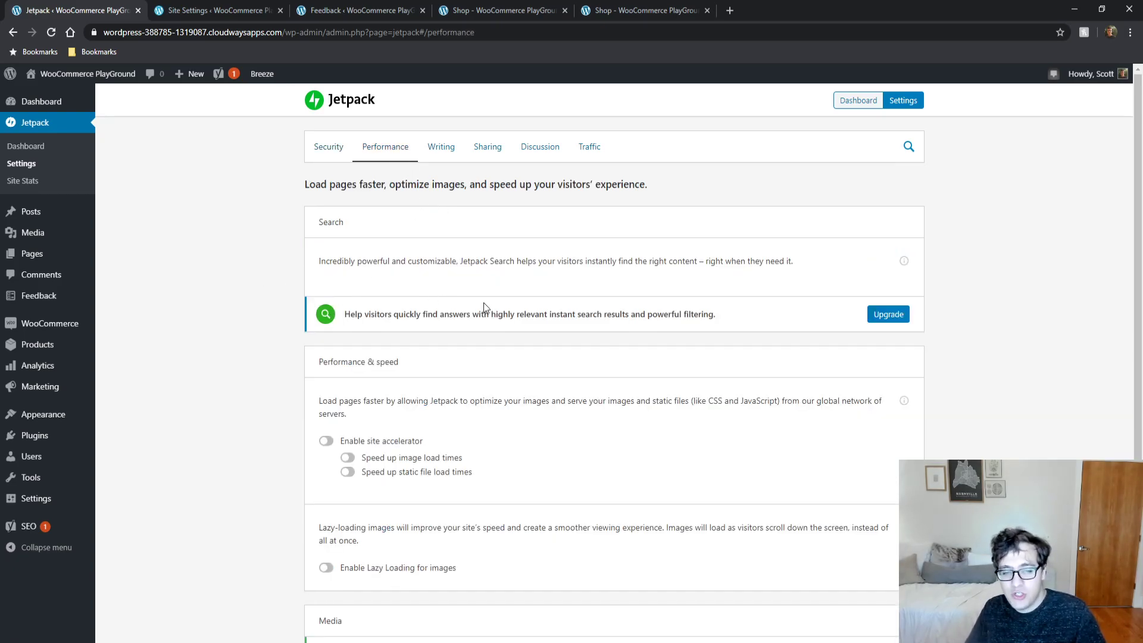
scroll(469, 304, "down", 3)
scroll(472, 340, "up", 2)
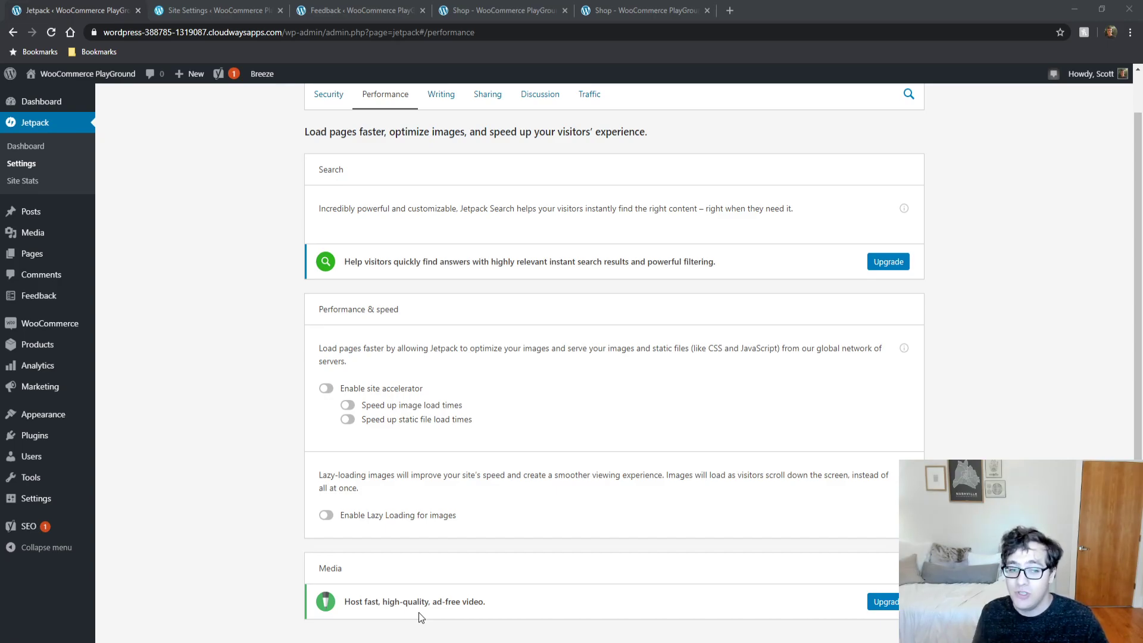
left_click(1065, 337)
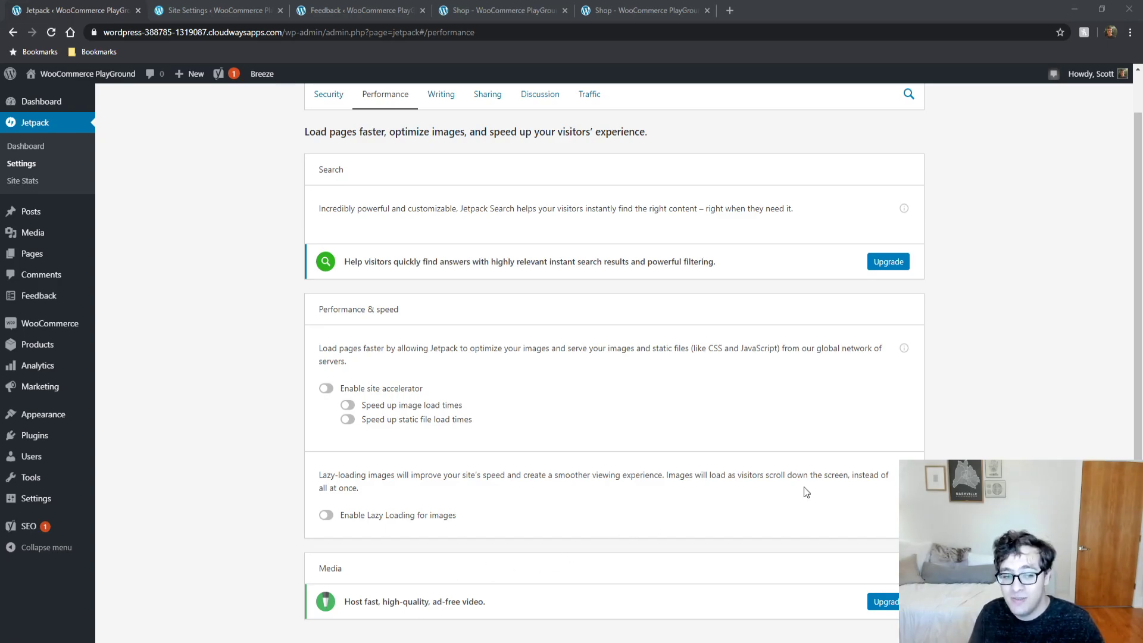
left_click(951, 406)
left_click(326, 388)
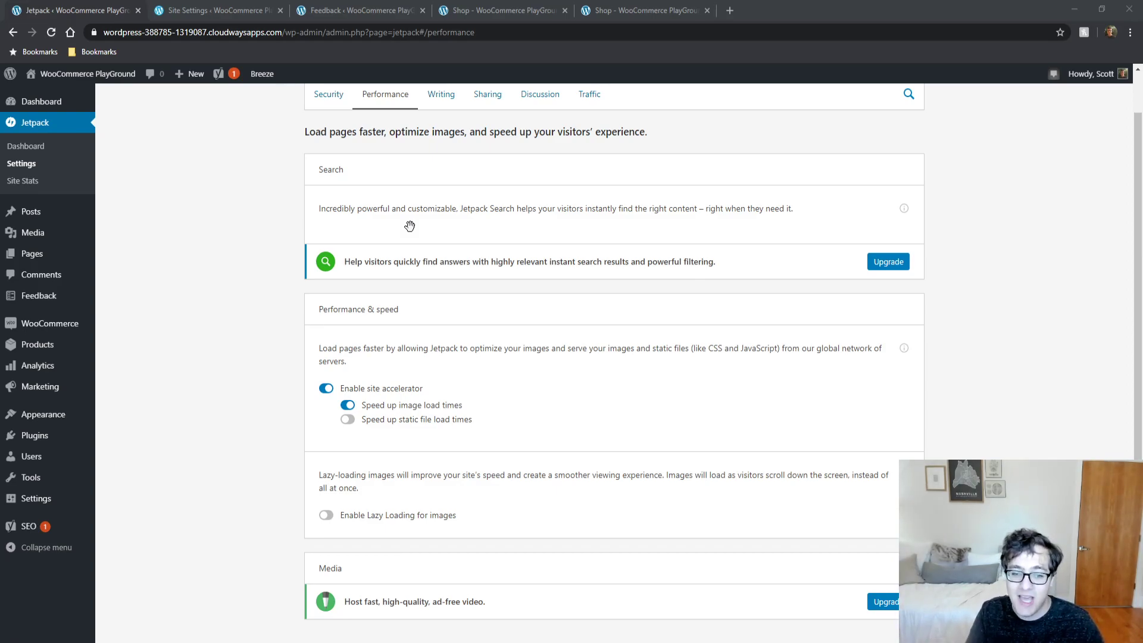
left_click(1039, 217)
Step: Open the Writing settings and review the Media, Composing and Custom content types options
scroll(638, 189, "up", 1)
scroll(535, 152, "down", 1)
scroll(429, 131, "up", 1)
left_click(439, 145)
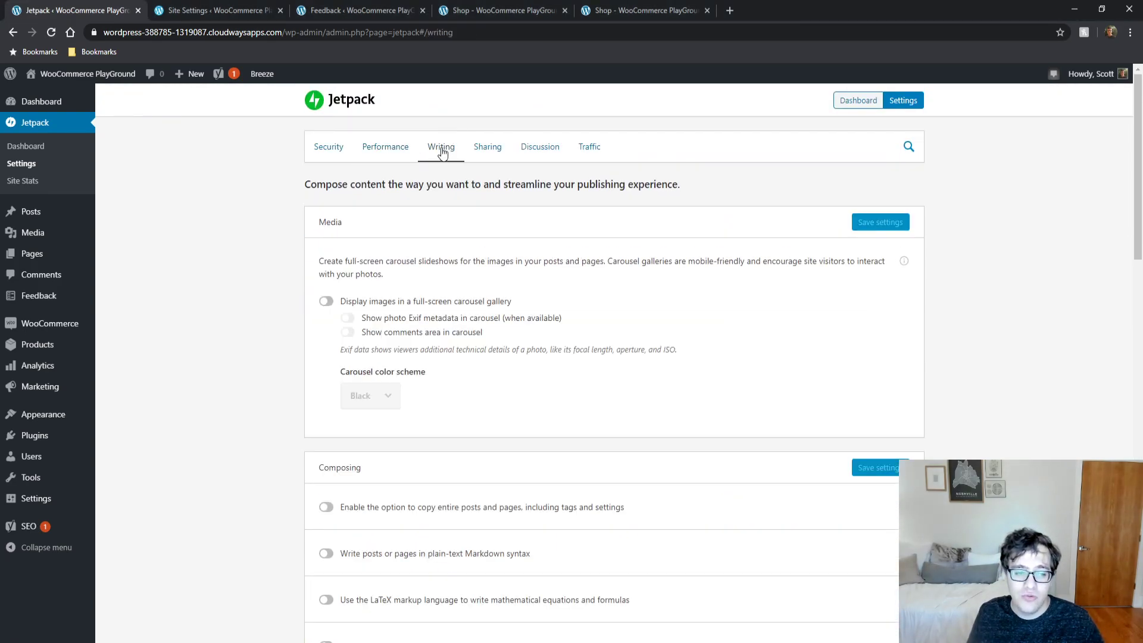
scroll(305, 267, "down", 4)
scroll(216, 288, "down", 3)
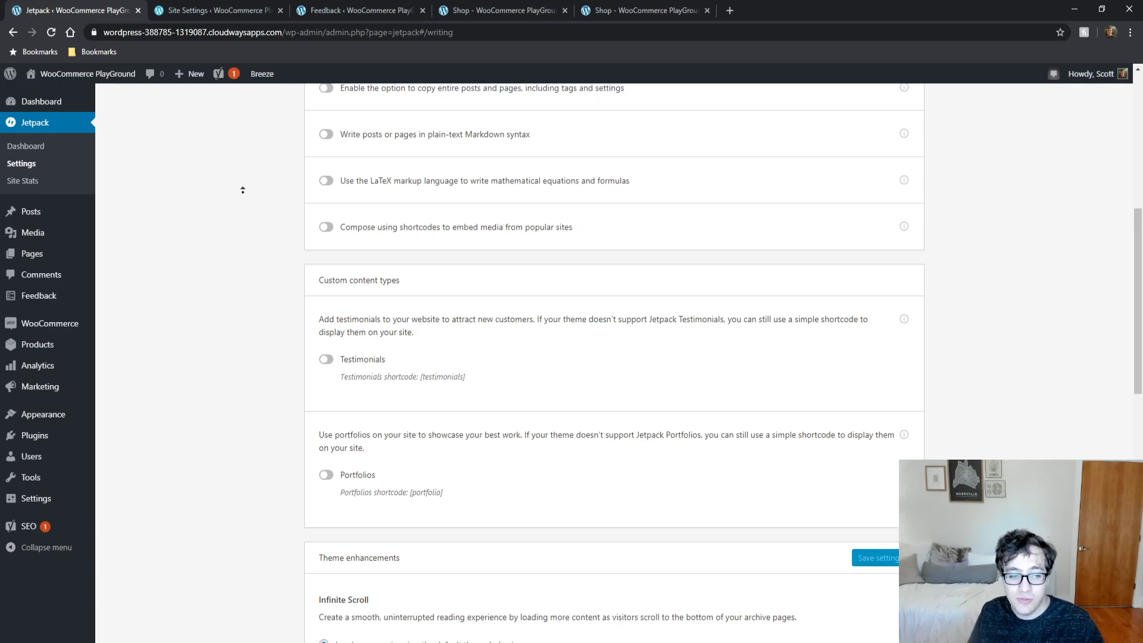
scroll(241, 195, "up", 7)
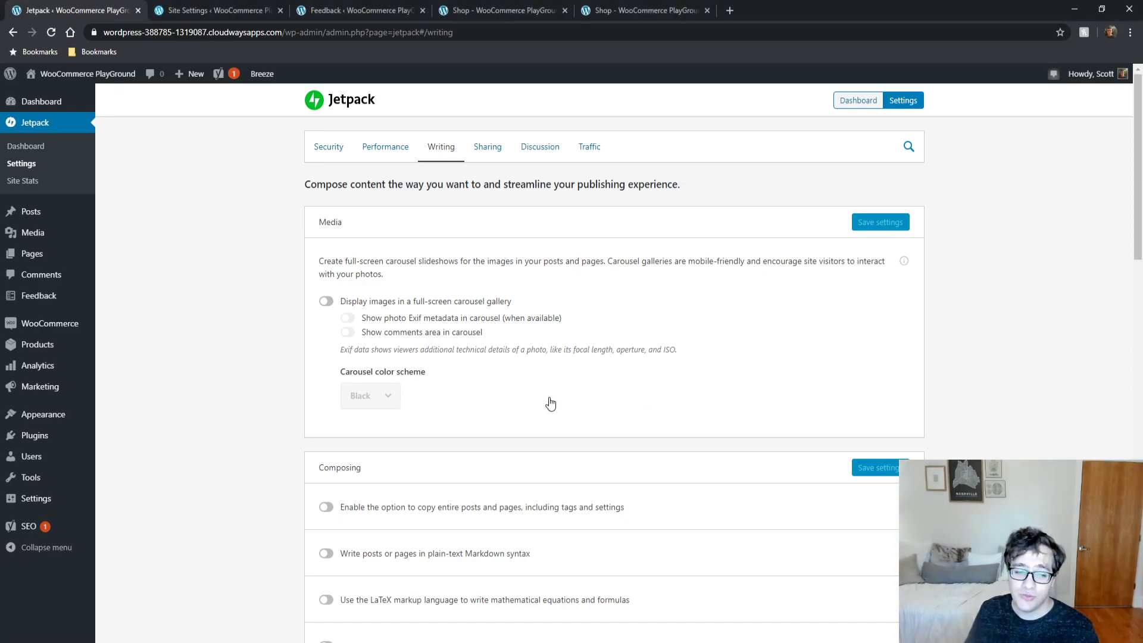
Step: Enable the full-screen carousel gallery with Exif metadata and comments area, set its color scheme to White, and save the Media settings
left_click(326, 301)
left_click(349, 333)
left_click(353, 317)
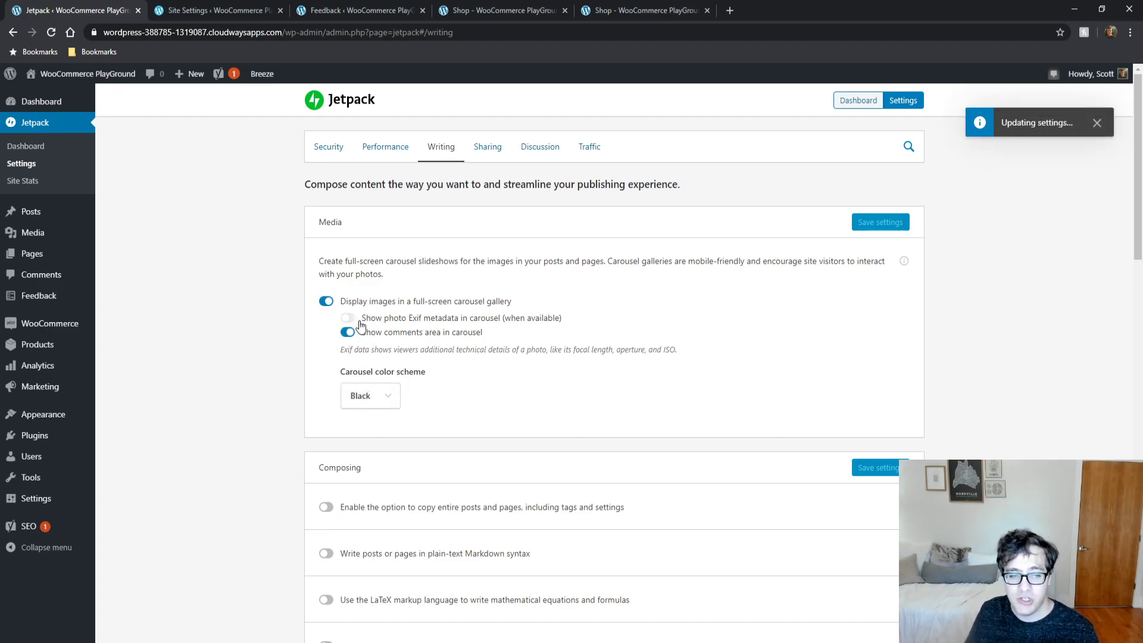
left_click(393, 393)
left_click(383, 452)
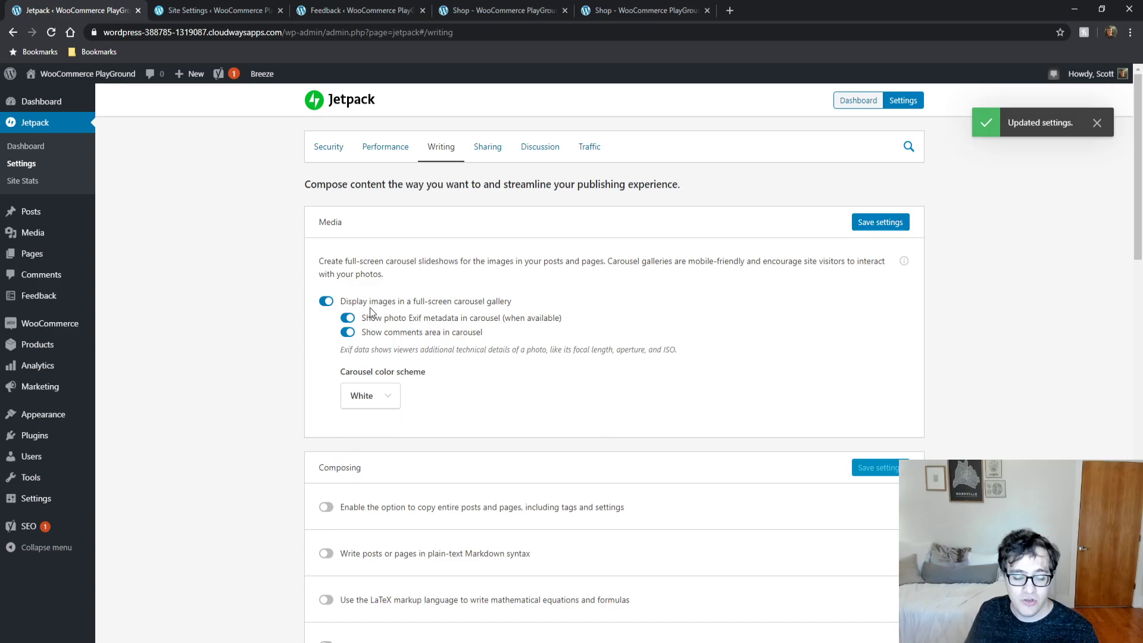
scroll(356, 393, "down", 2)
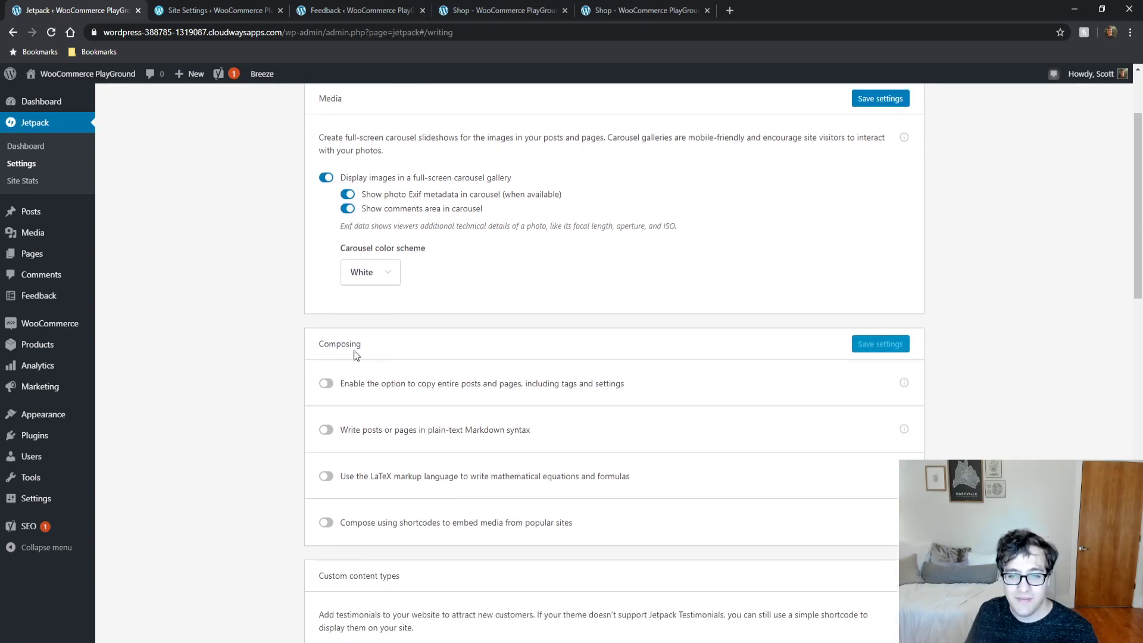
left_click(884, 103)
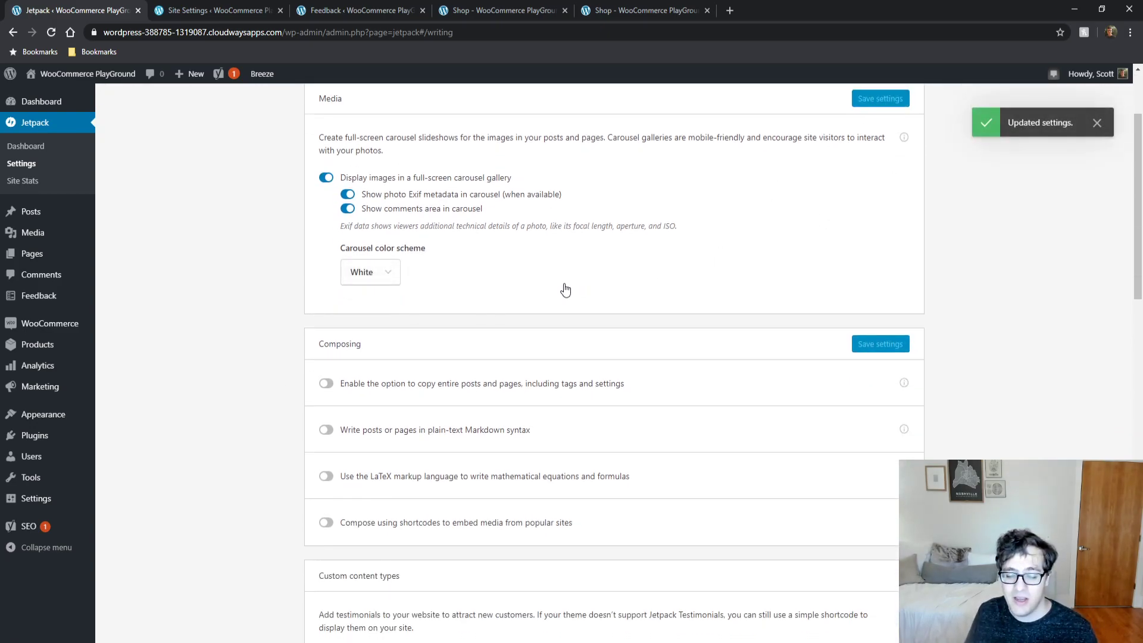
Step: Open a new page in a separate browser tab, make it the first tab, and open the block inserter
mouse_move(45, 254)
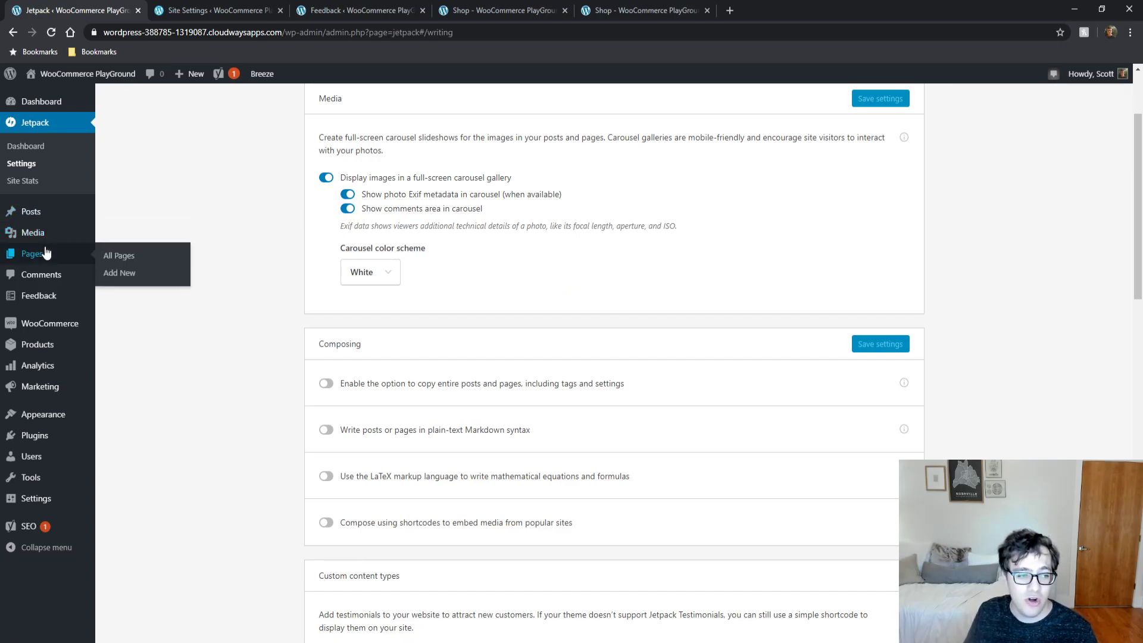
middle_click(148, 281)
left_click_drag(347, 8, 110, 12)
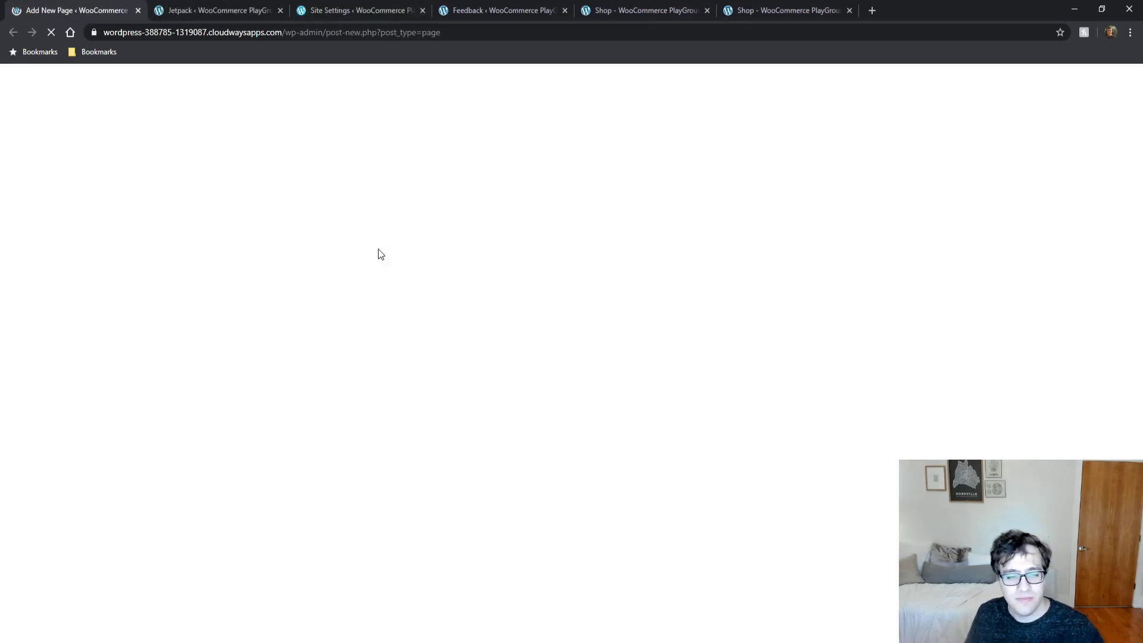
left_click(834, 246)
type("cart")
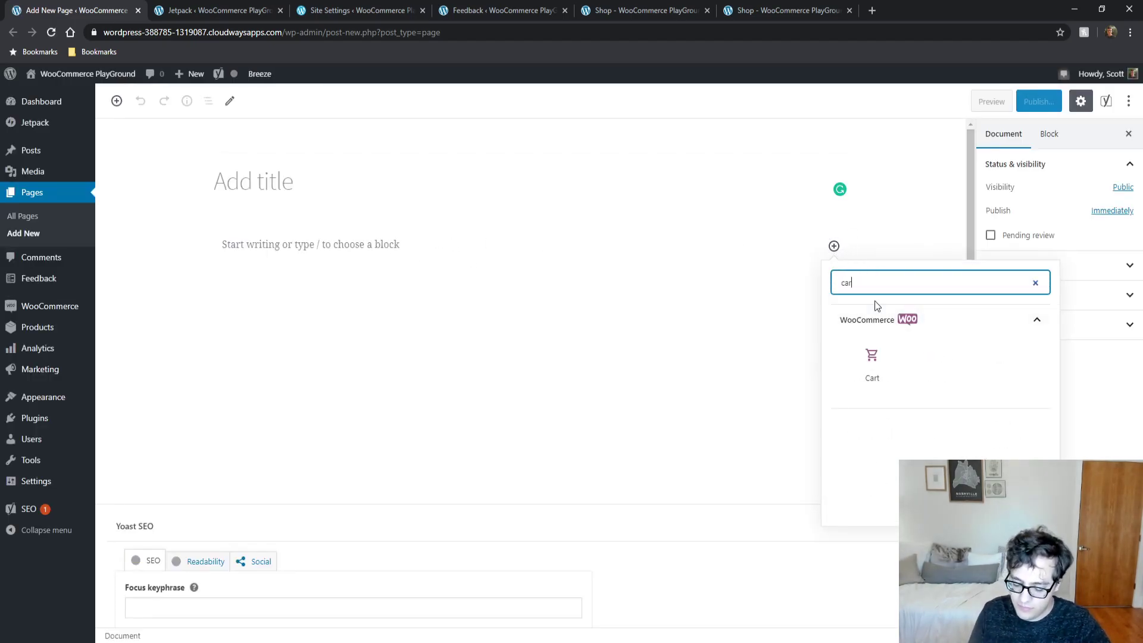
key("BackSpace")
key("BackSpace")
key("BackSpace")
key("BackSpace")
Step: Search the available blocks for "jetpack" and browse the matching blocks
type("jetpack")
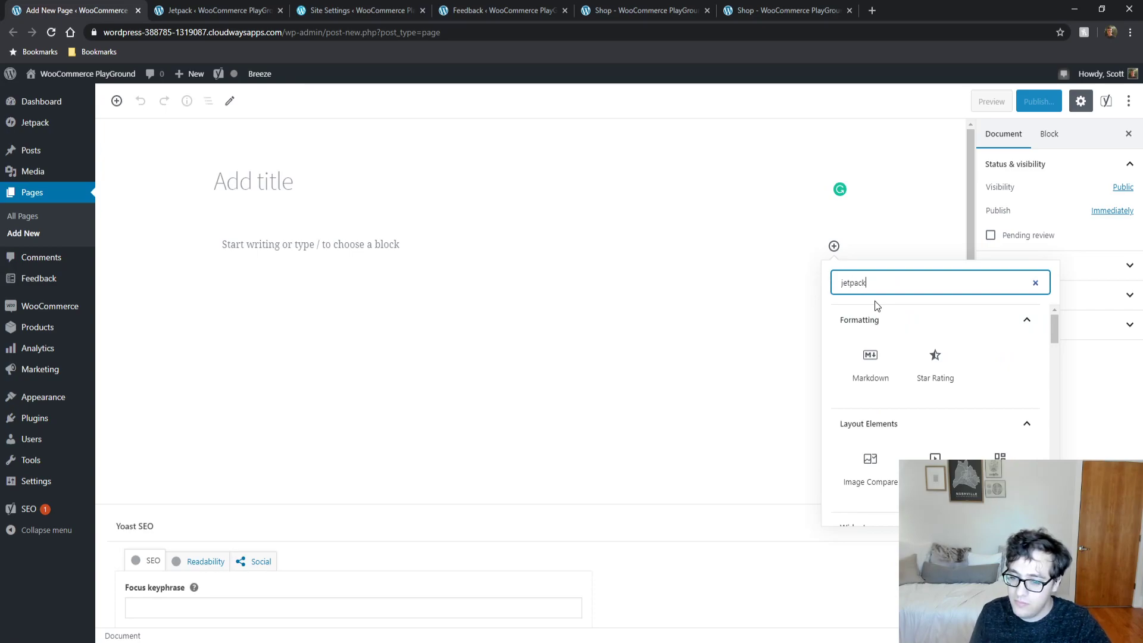
left_click_drag(1056, 323, 1052, 474)
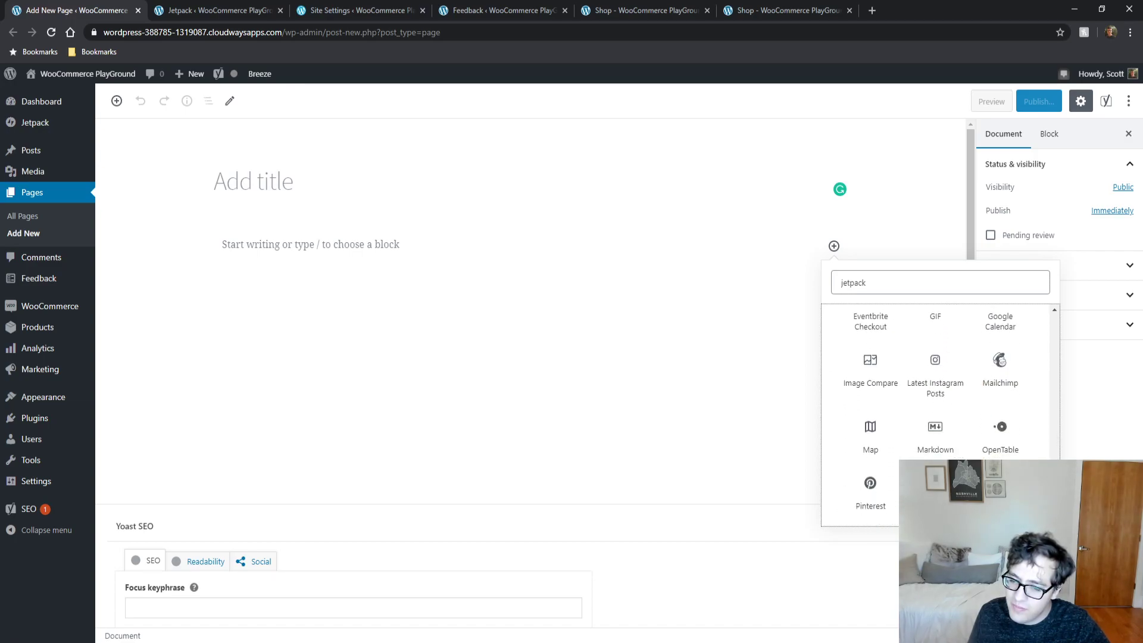
Step: Search the available blocks for "galler" and insert a Tiled Gallery block into the new page
double_click(912, 276)
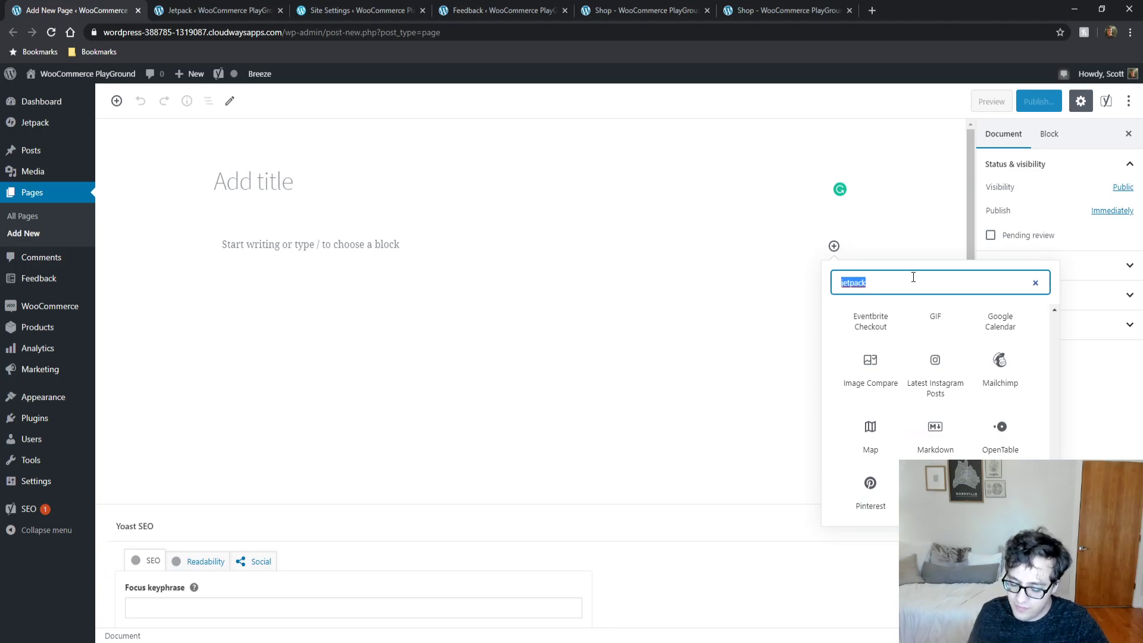
type("galler")
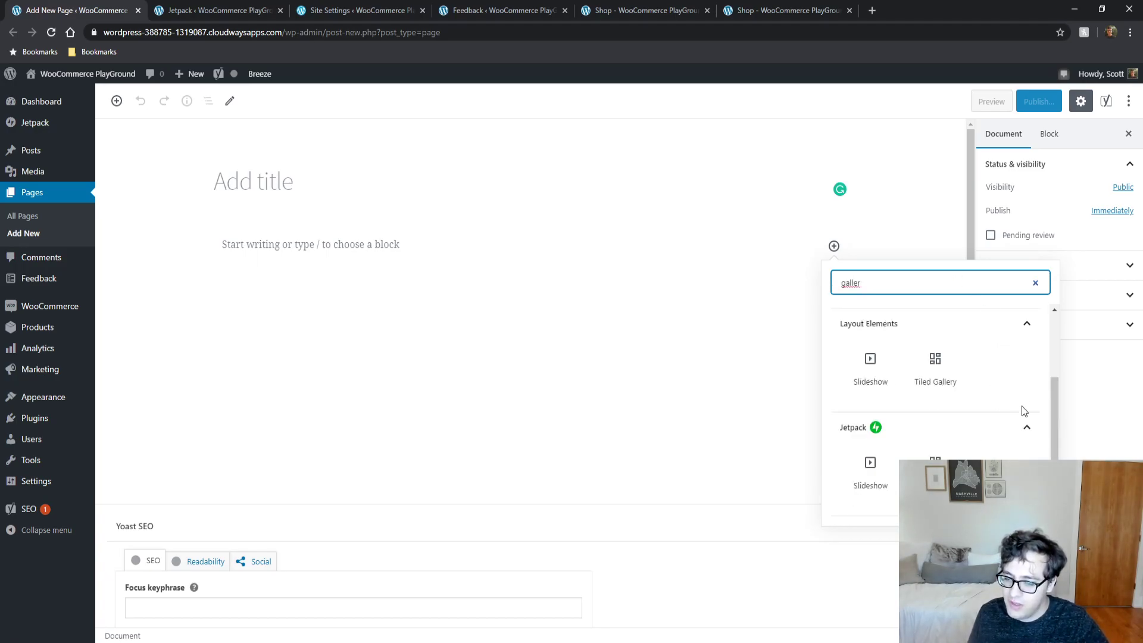
left_click(936, 363)
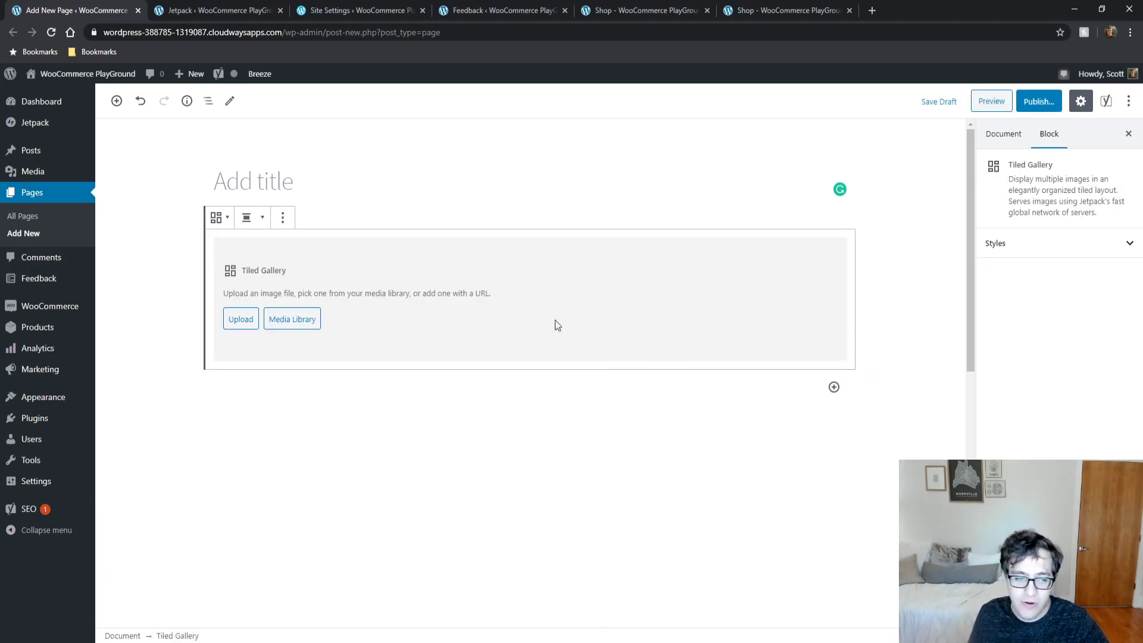
Step: Fill the tiled gallery with five media library images: the pennant, the hoodie-beanie-tee group, yellow cap, orange beanie and blue V-neck tee
left_click(292, 329)
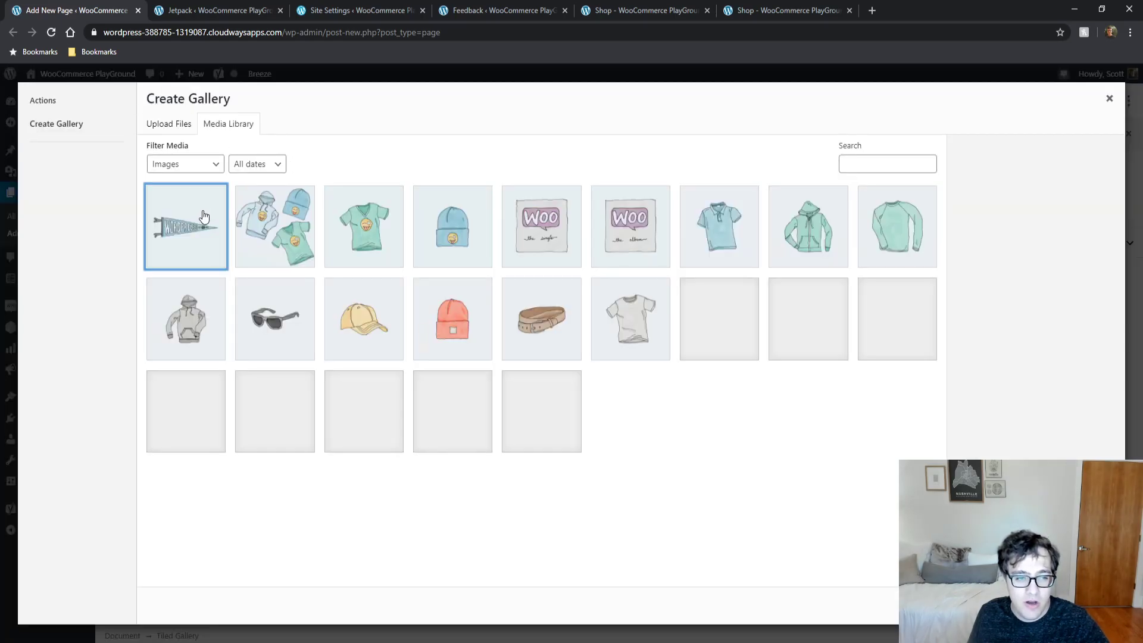
left_click(206, 219)
left_click(277, 239)
left_click(369, 331)
left_click(453, 322)
left_click(387, 420)
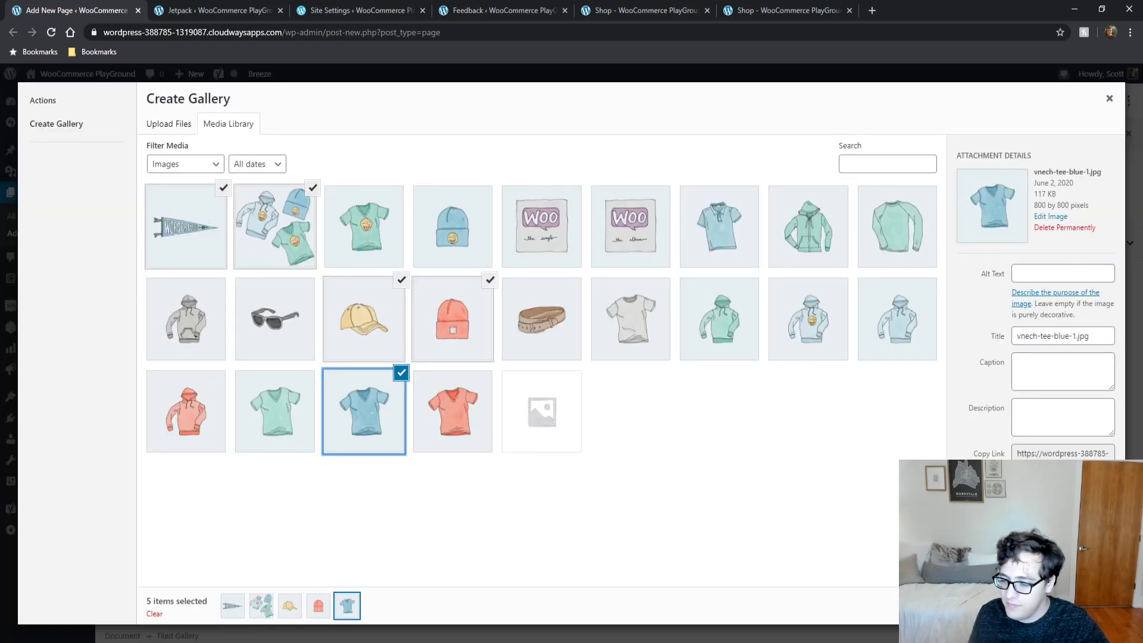
left_click(1073, 606)
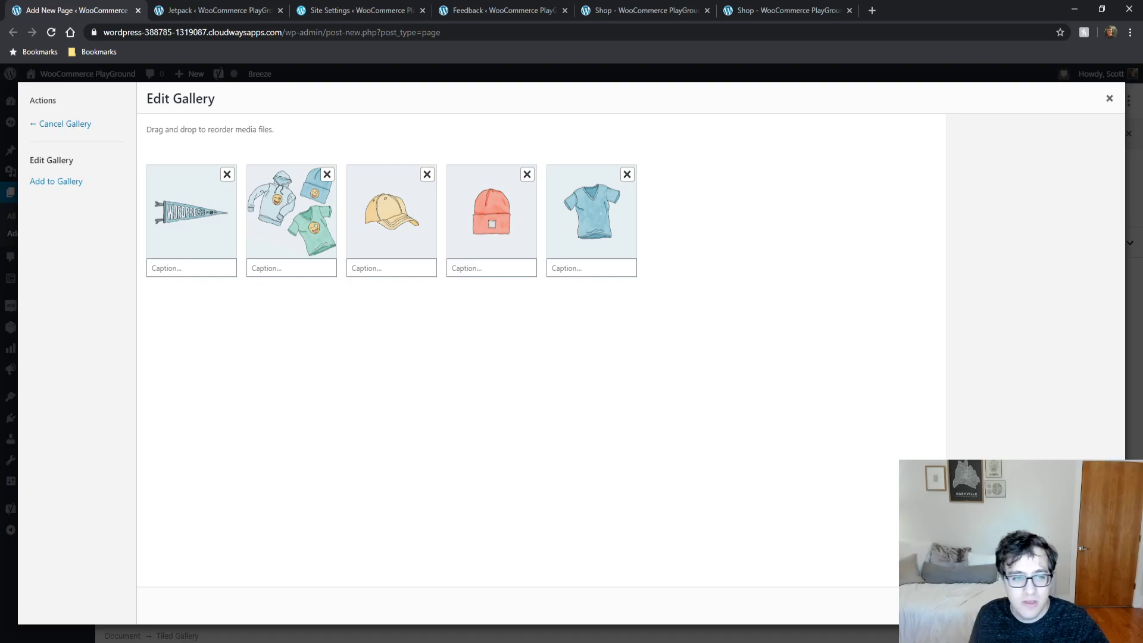
left_click(1084, 606)
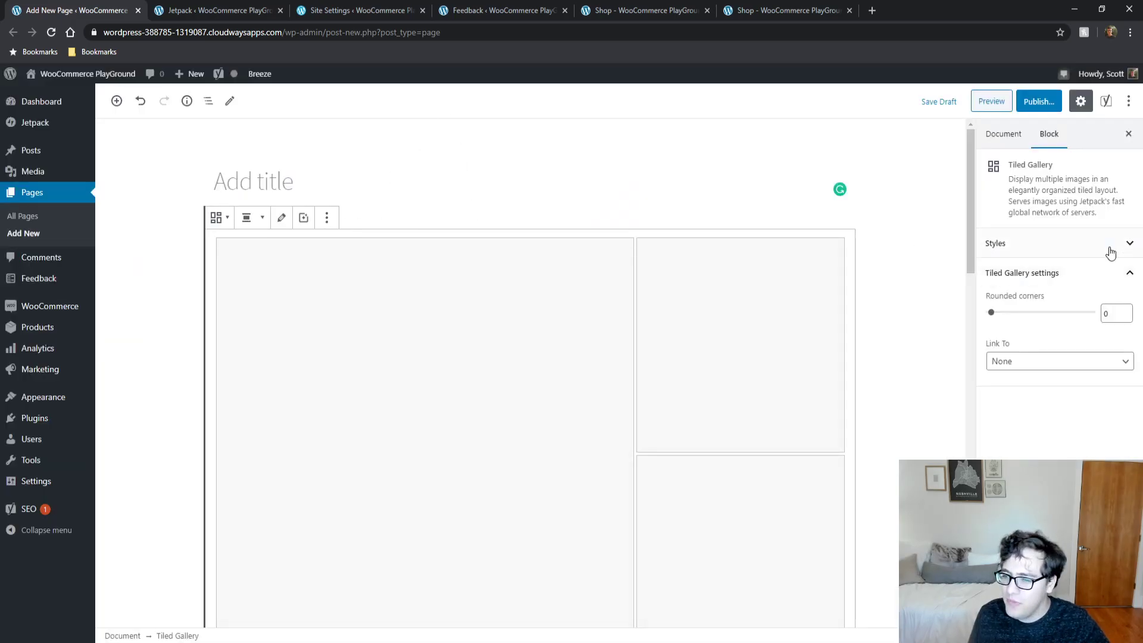
Step: Try the Tiled columns and Circles styles on the gallery, set it to Square tiles, and look over the layout
left_click(1067, 244)
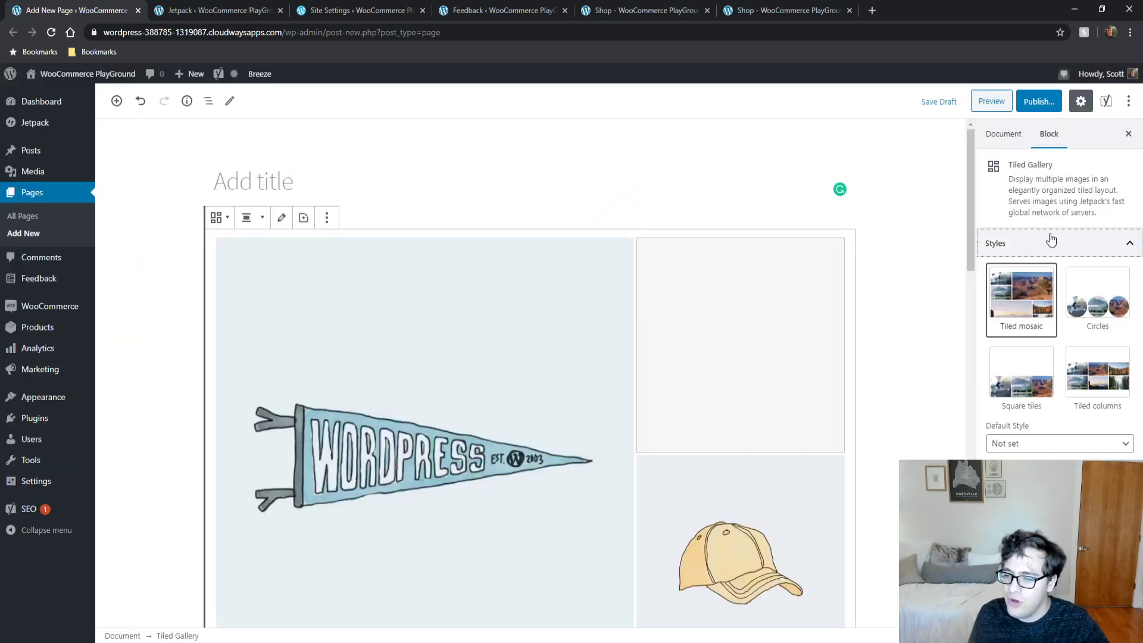
left_click(1097, 373)
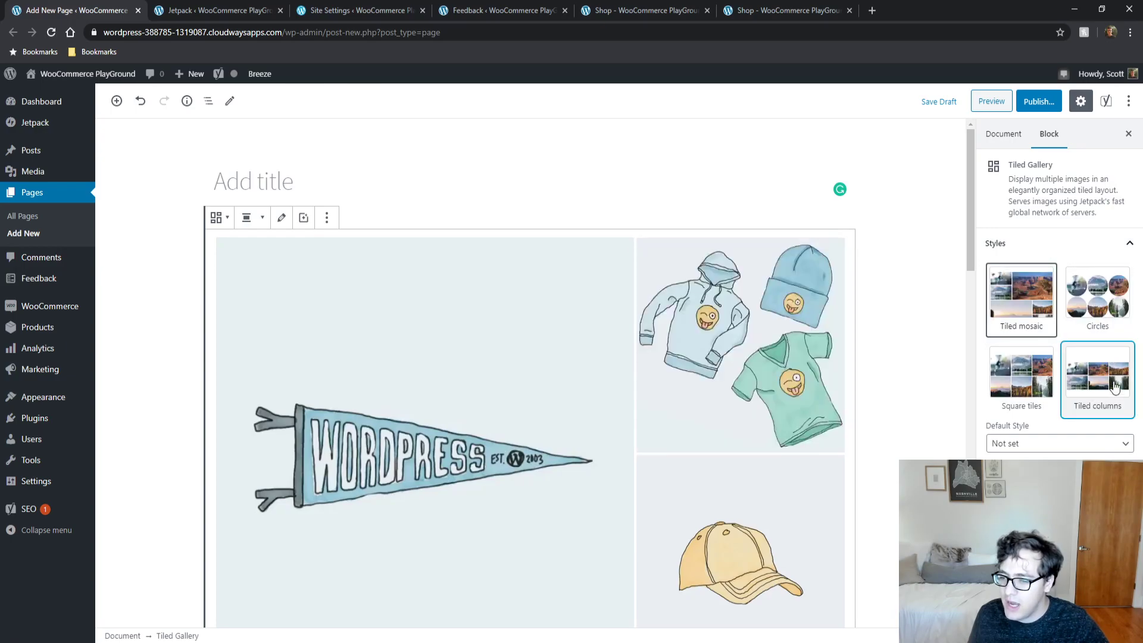
left_click(1087, 282)
left_click(1019, 369)
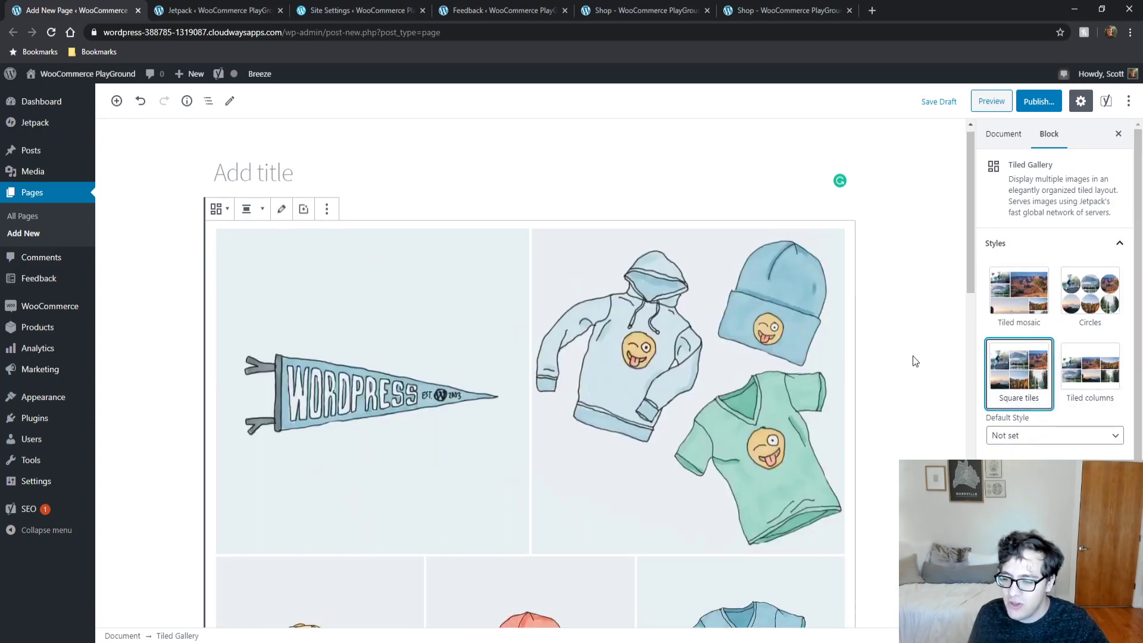
scroll(925, 365, "down", 3)
scroll(925, 366, "down", 3)
left_click(1037, 441)
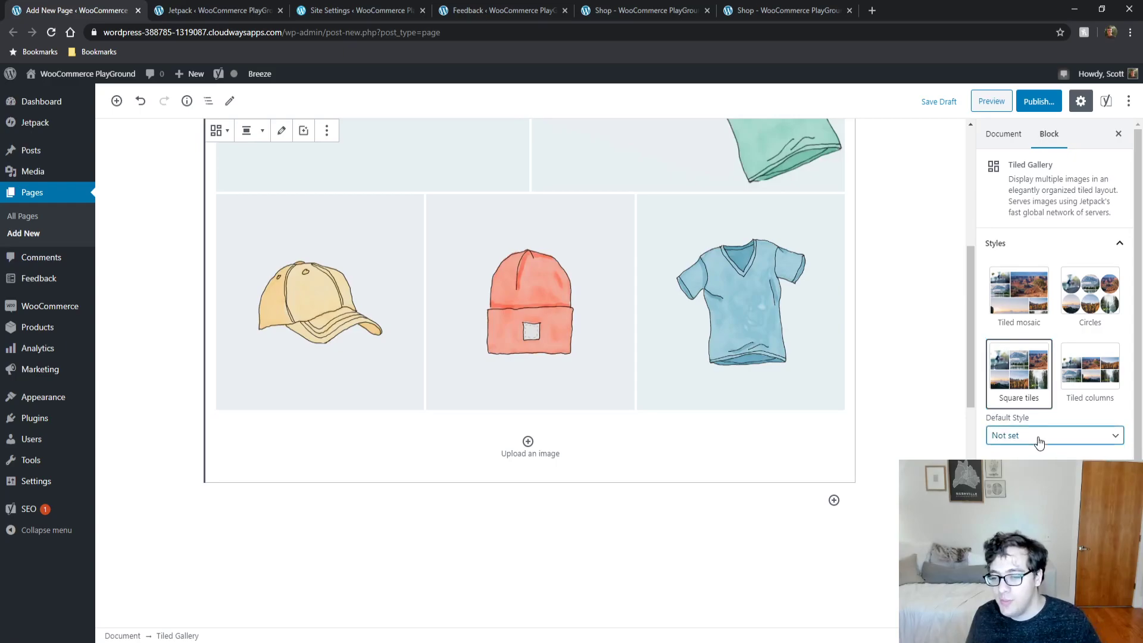
scroll(1036, 441, "down", 1)
scroll(806, 416, "up", 6)
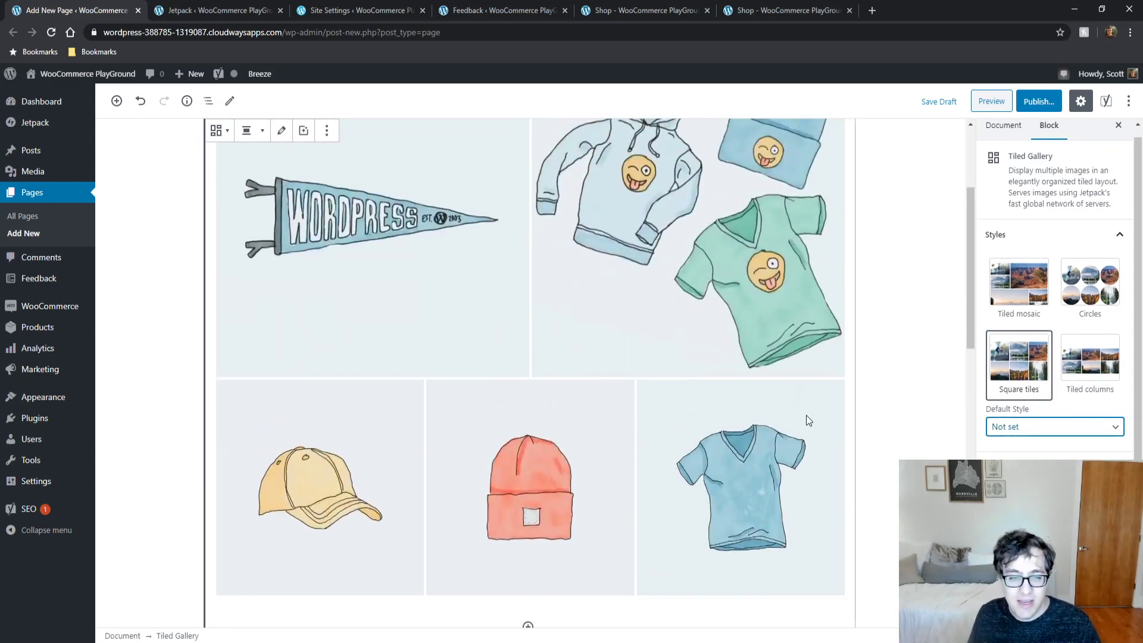
scroll(1105, 309, "up", 1)
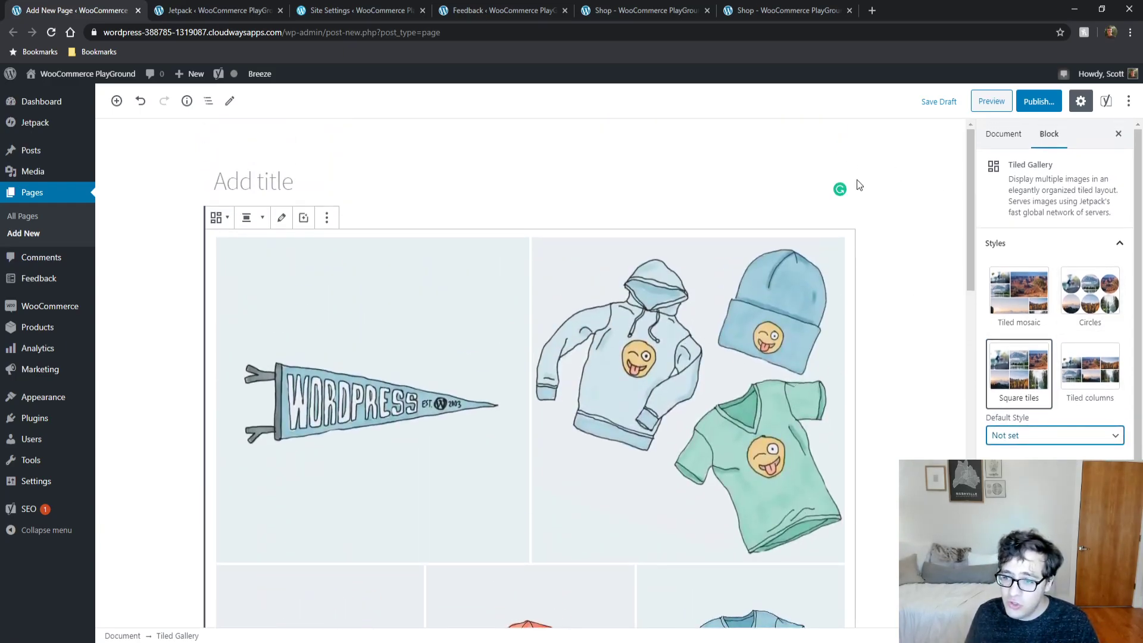
Step: Recheck the Media options in the Jetpack Writing settings and return to the new page
left_click(220, 10)
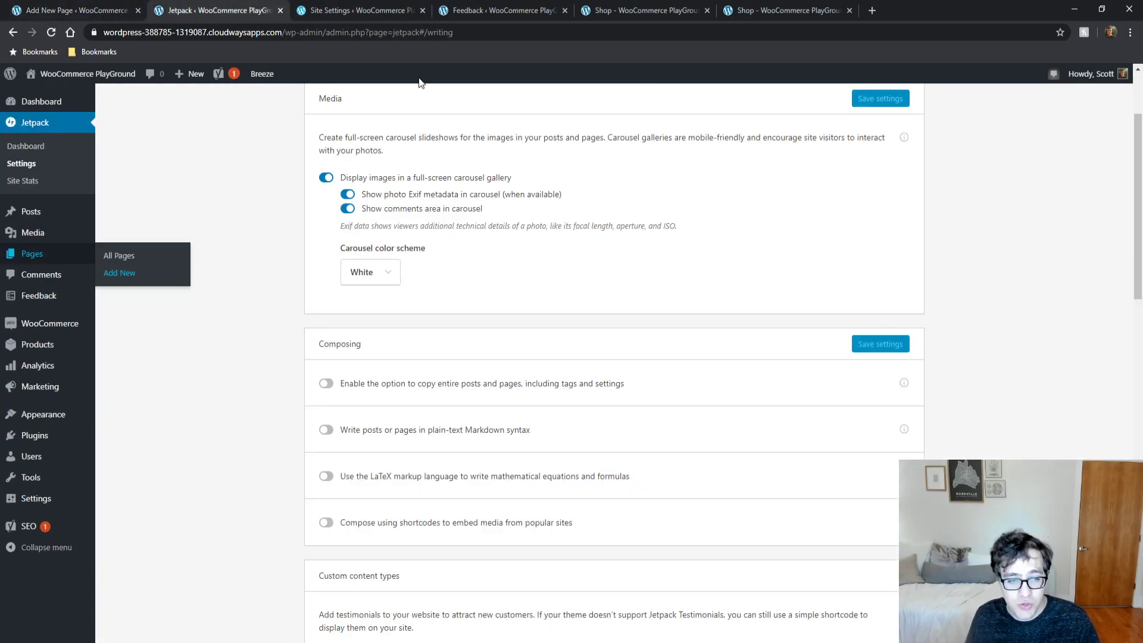
scroll(398, 91, "up", 1)
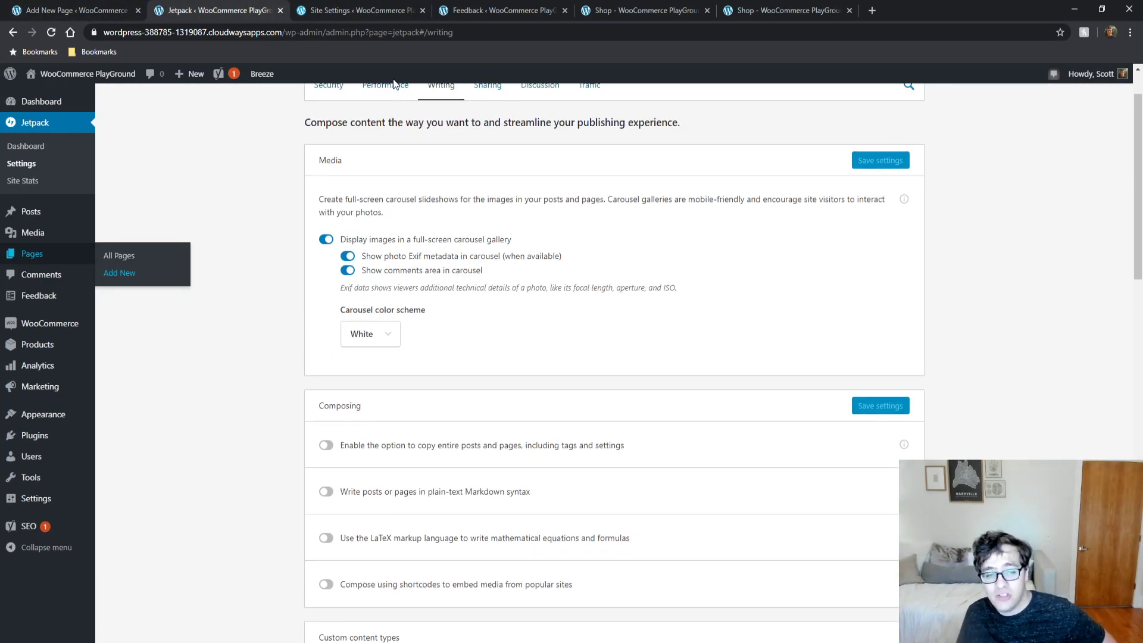
left_click(107, 9)
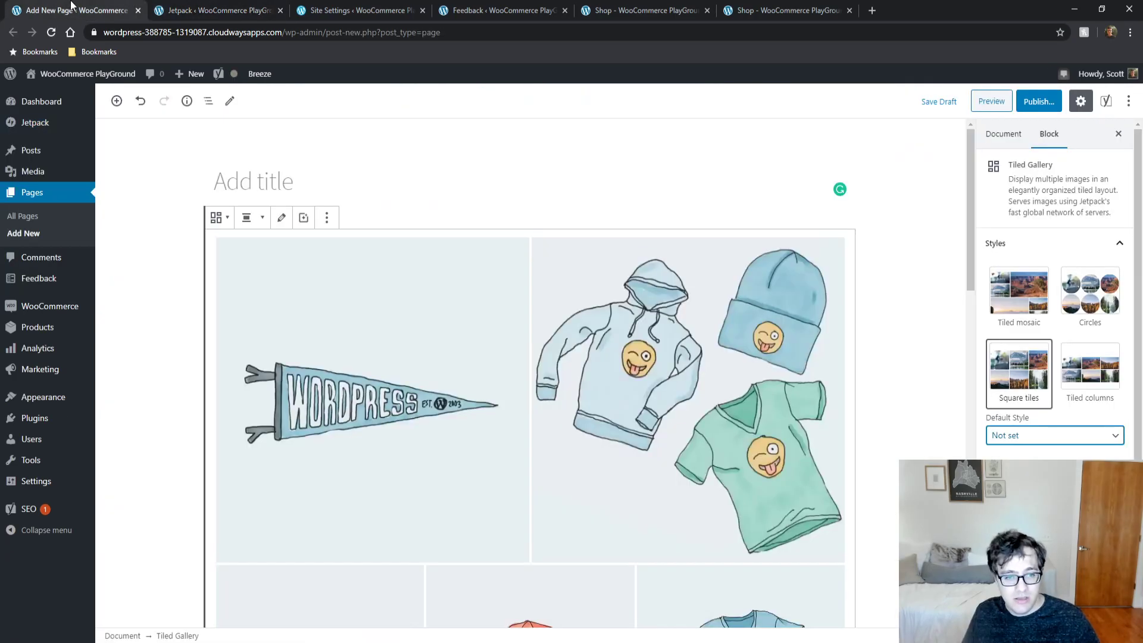
Step: Try several image filters on the tiled gallery, including Black and White, Sepia and 1977
left_click(303, 218)
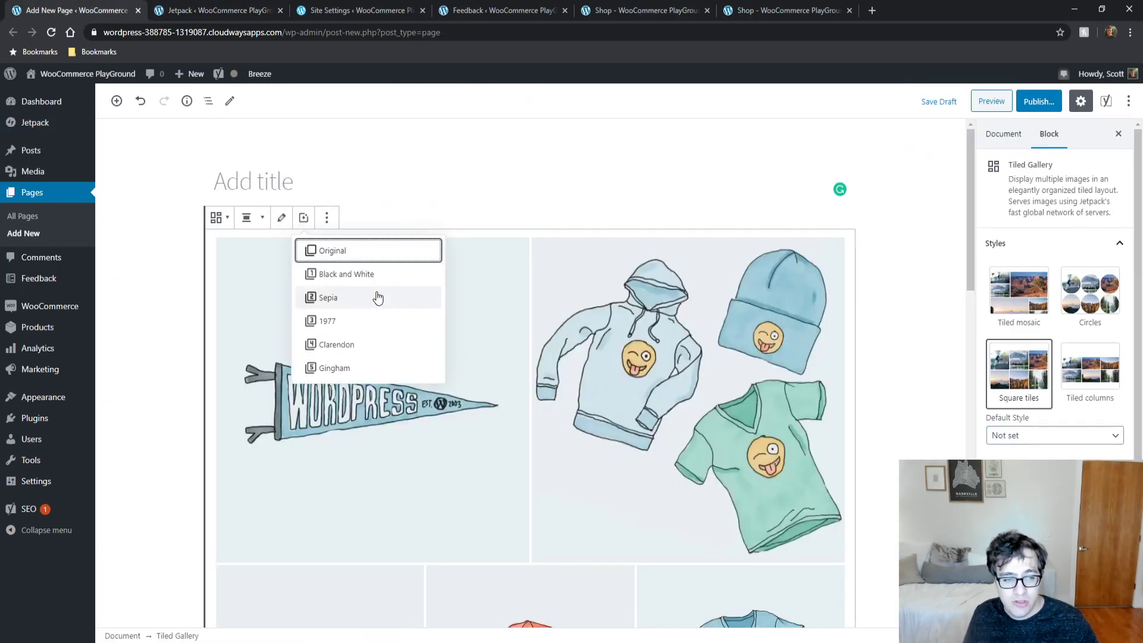
left_click(371, 275)
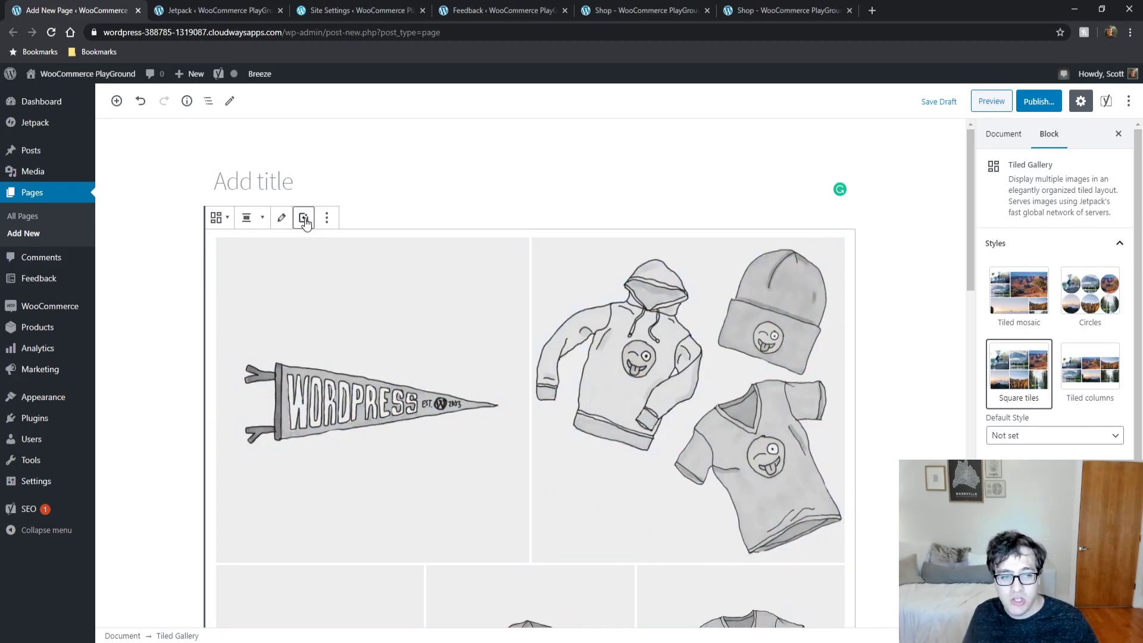
left_click(304, 220)
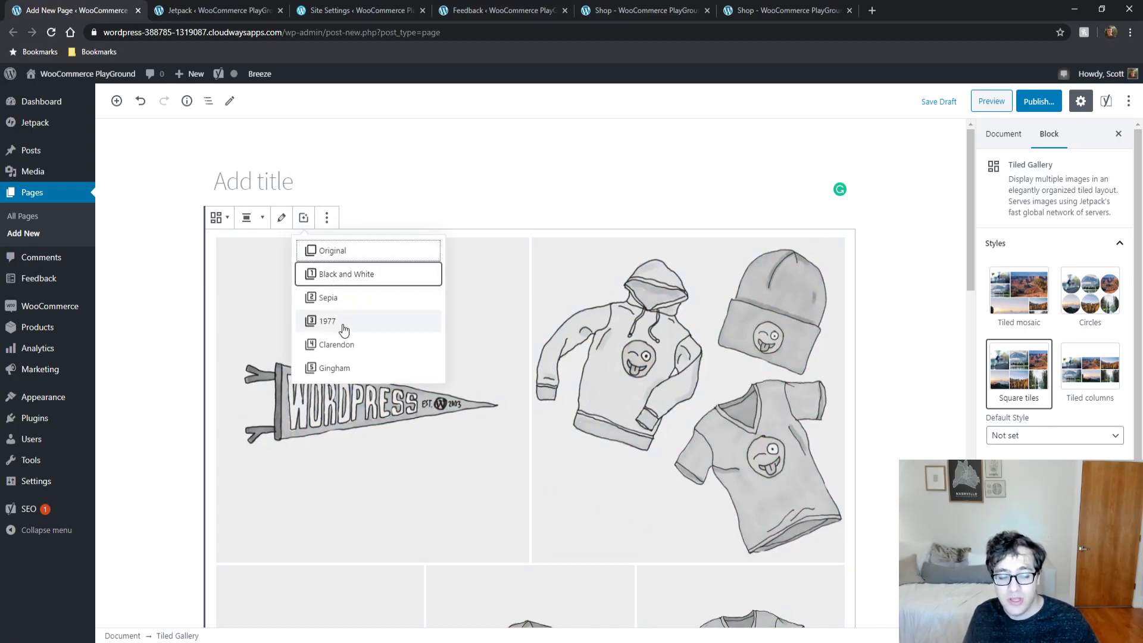
left_click(338, 302)
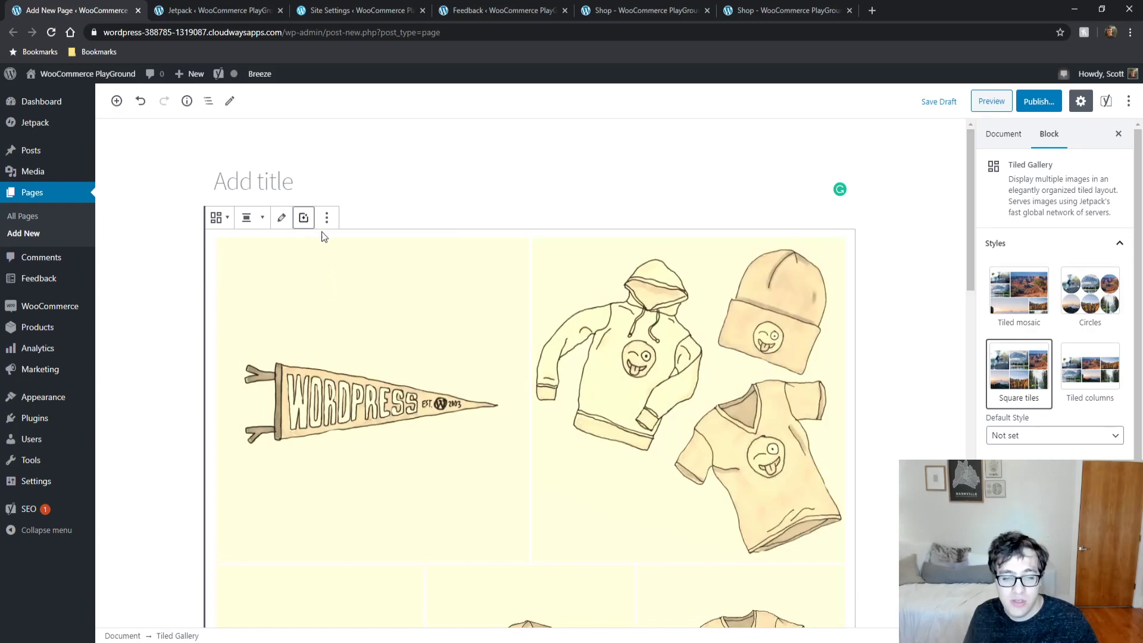
left_click(304, 218)
left_click(326, 322)
left_click(307, 205)
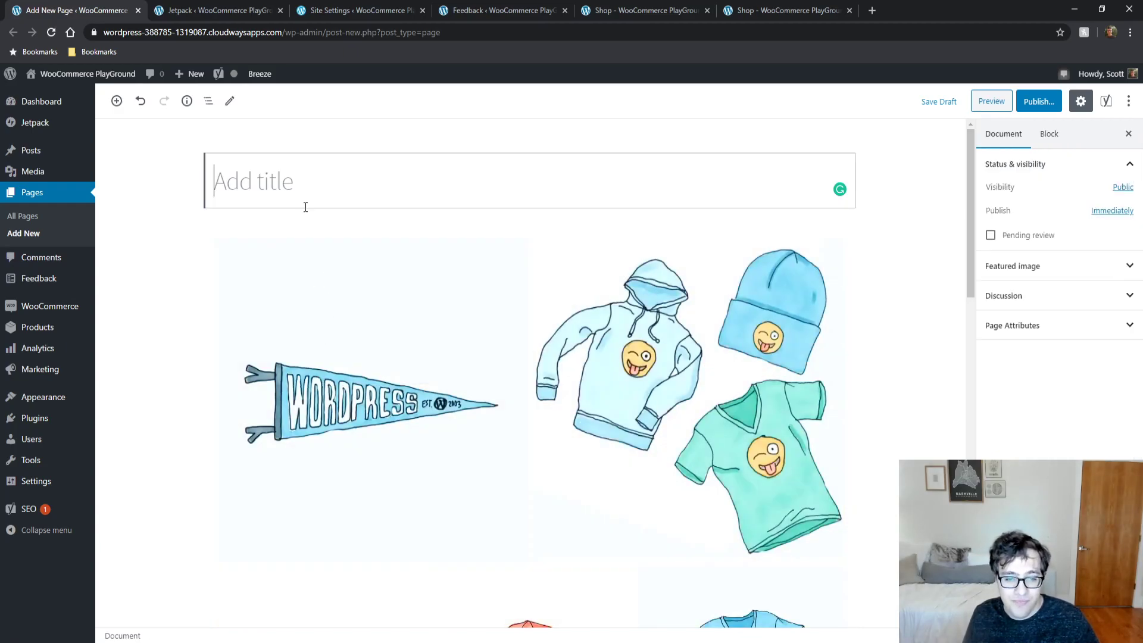
left_click(333, 291)
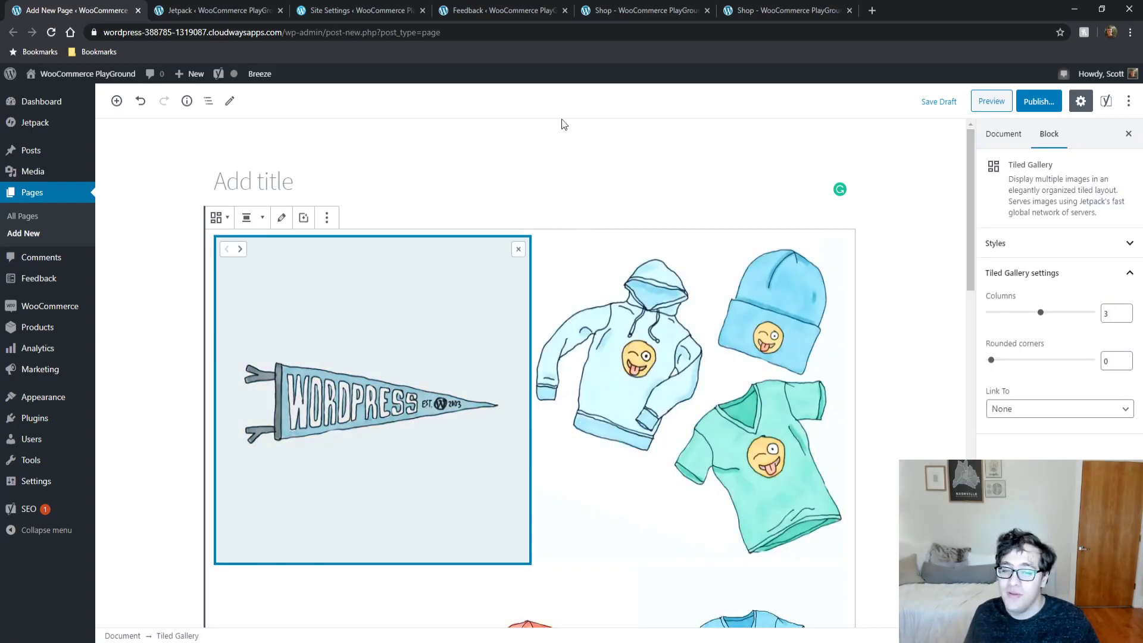
Step: Return to the Jetpack Writing settings and enable the Composing option to copy entire posts and pages, including tags and settings
left_click(357, 10)
left_click(253, 9)
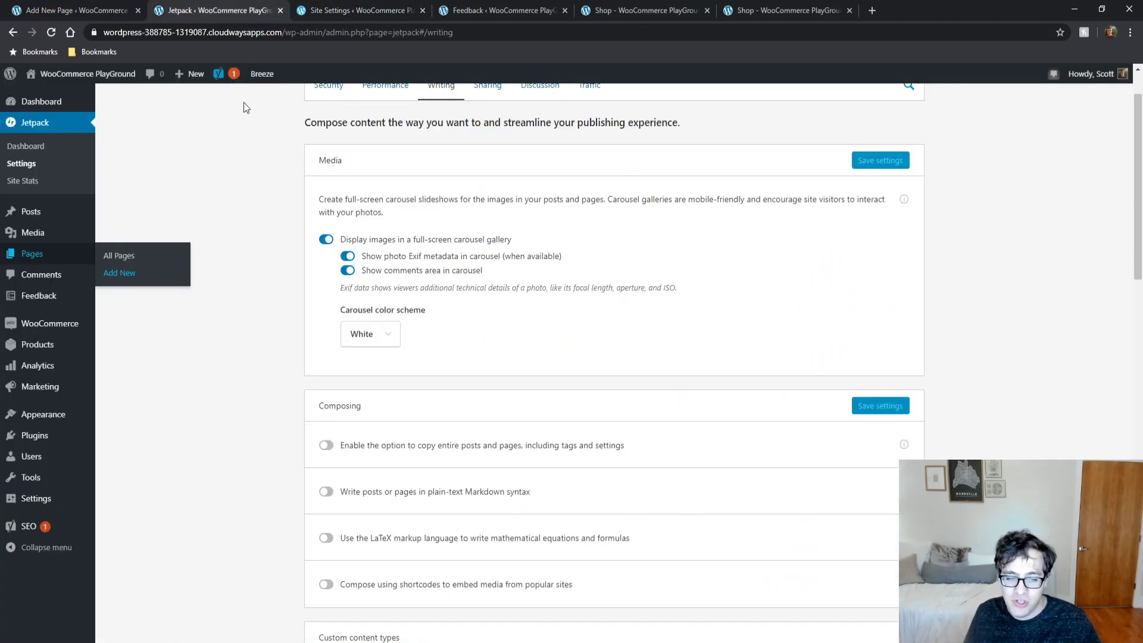
scroll(304, 307, "down", 2)
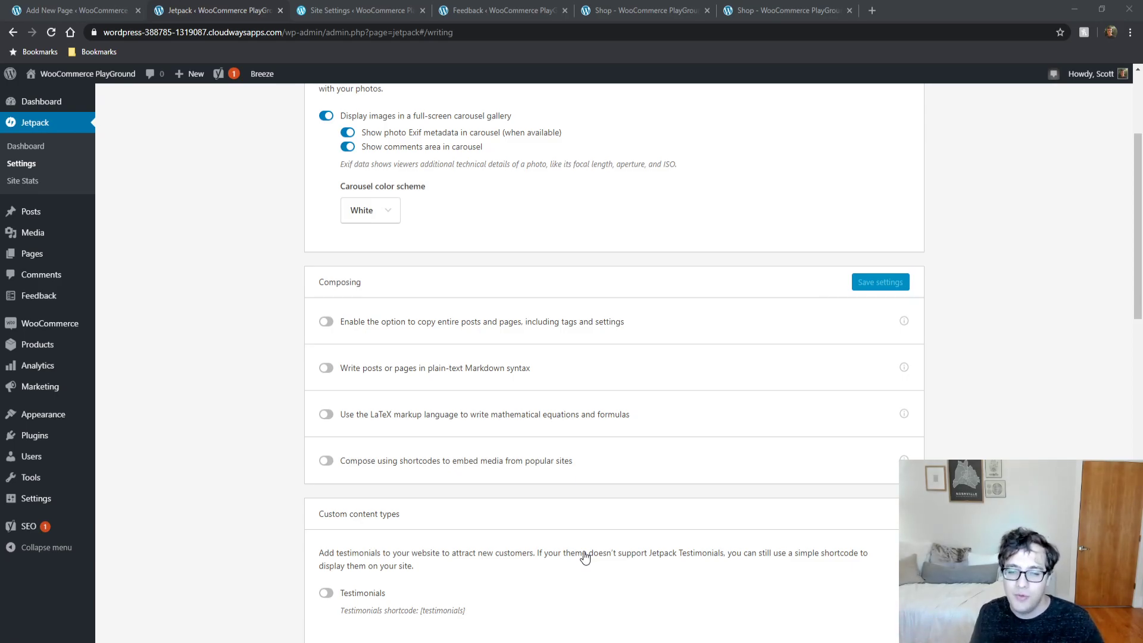
left_click(1019, 320)
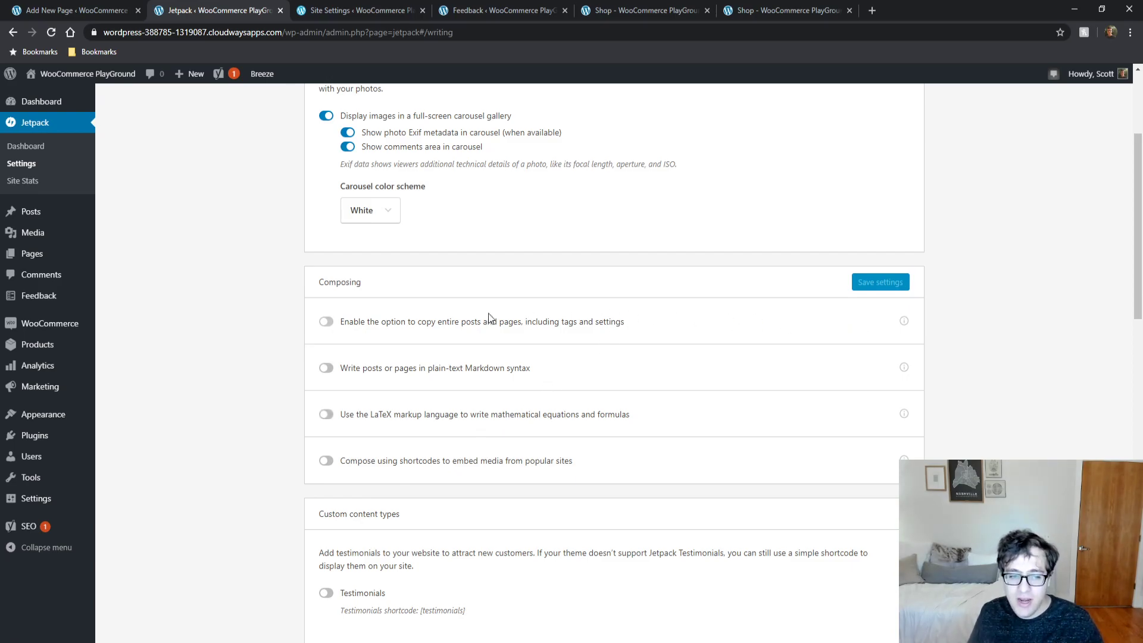
left_click(327, 322)
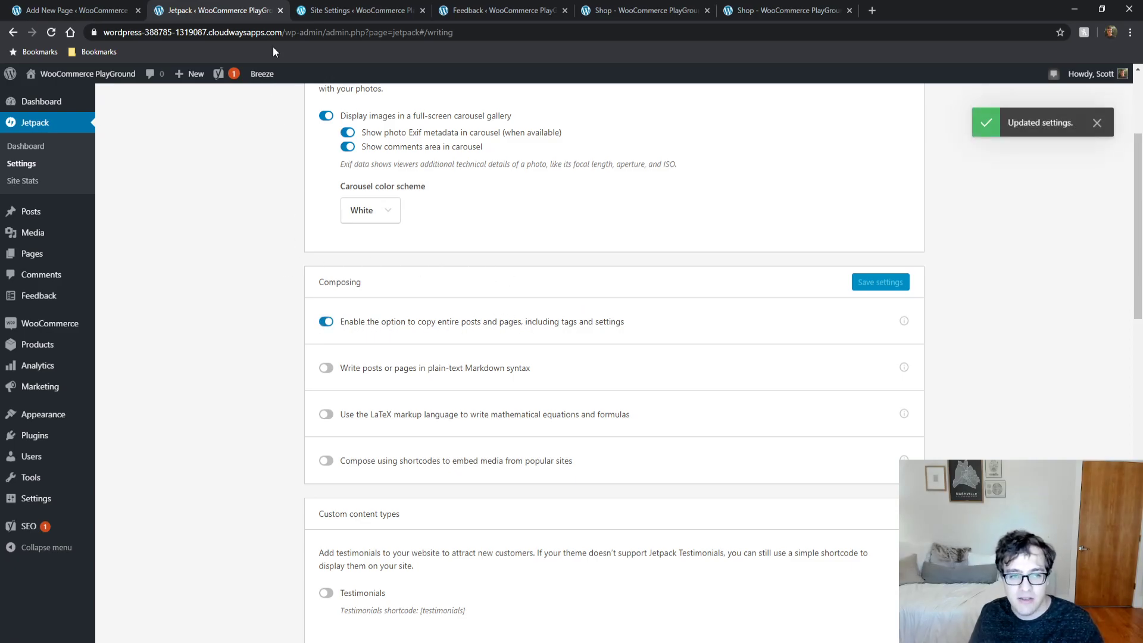
Step: Open the Pages list in a new browser tab, place that tab beside the Jetpack one, and return to the Jetpack settings
left_click(357, 8)
left_click(272, 8)
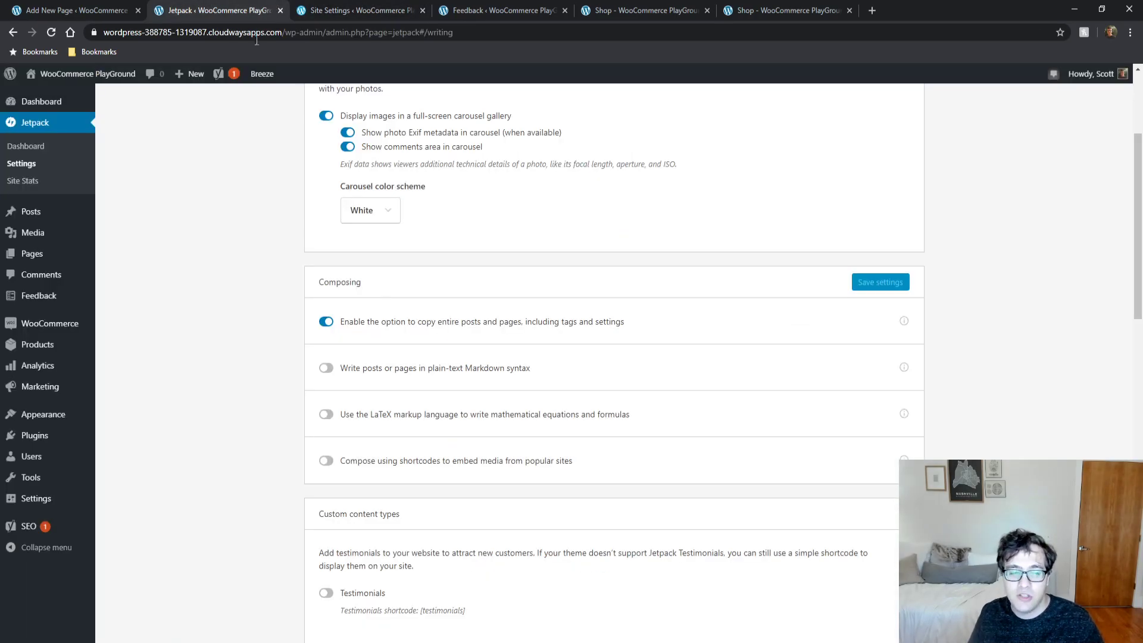
middle_click(35, 253)
left_click_drag(494, 6, 353, 8)
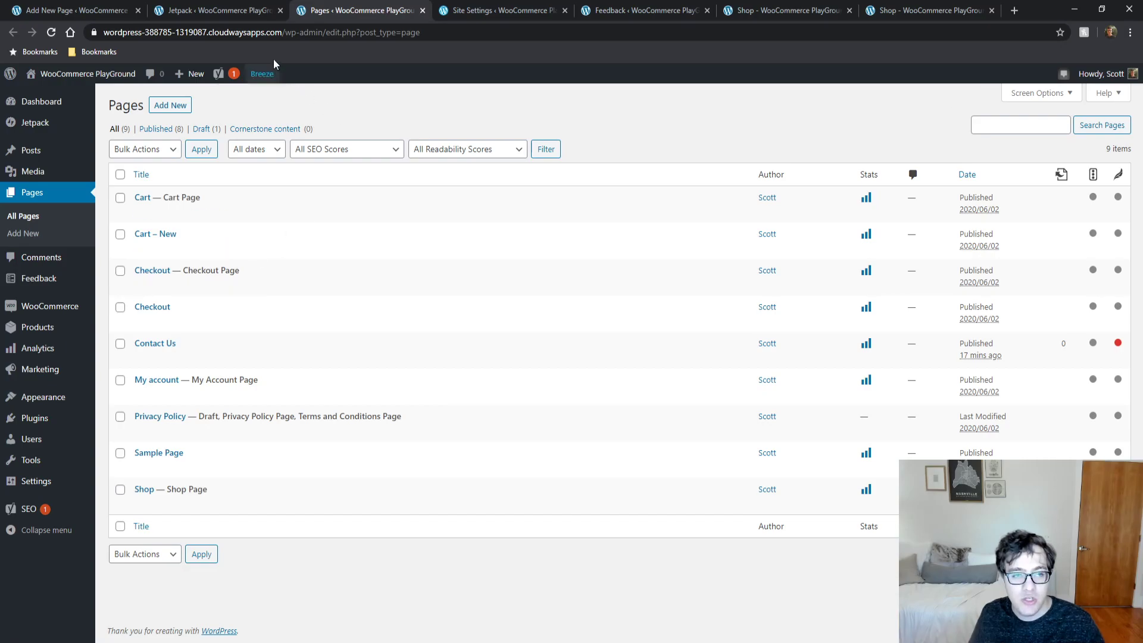
left_click(232, 7)
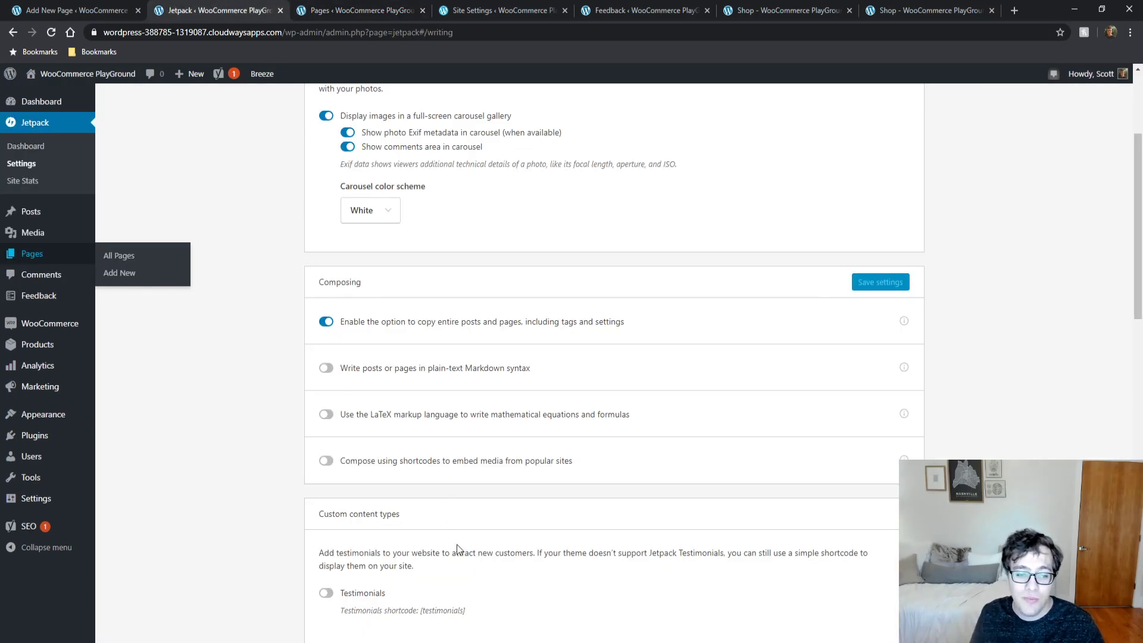
Step: Enable the LaTeX markup language option under Composing and check its information note
left_click(443, 642)
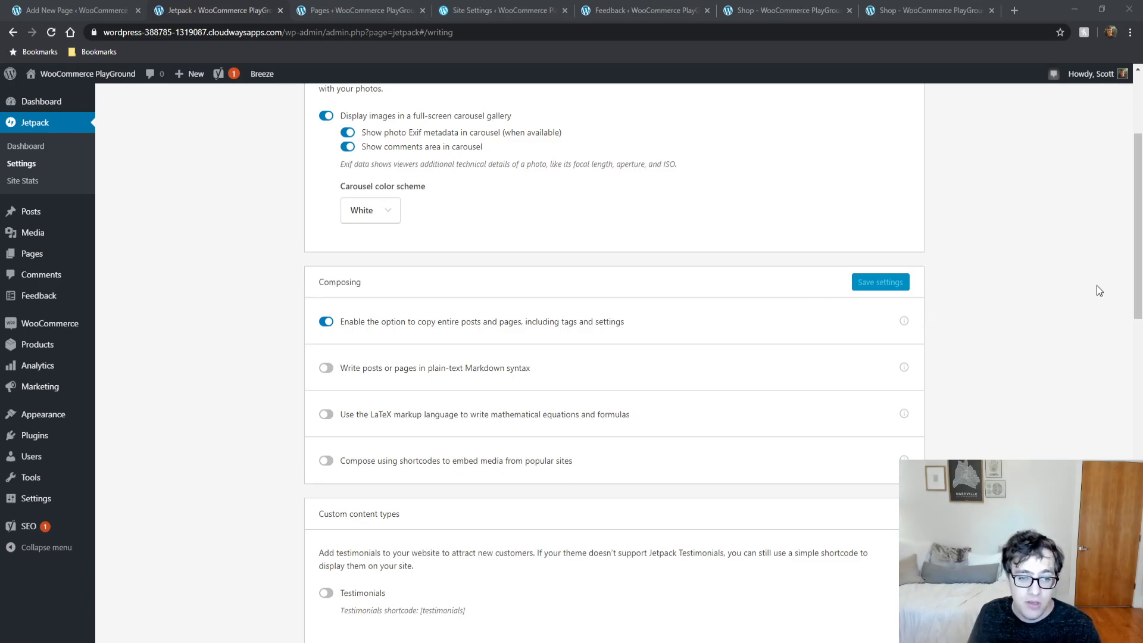
triple_click(493, 417)
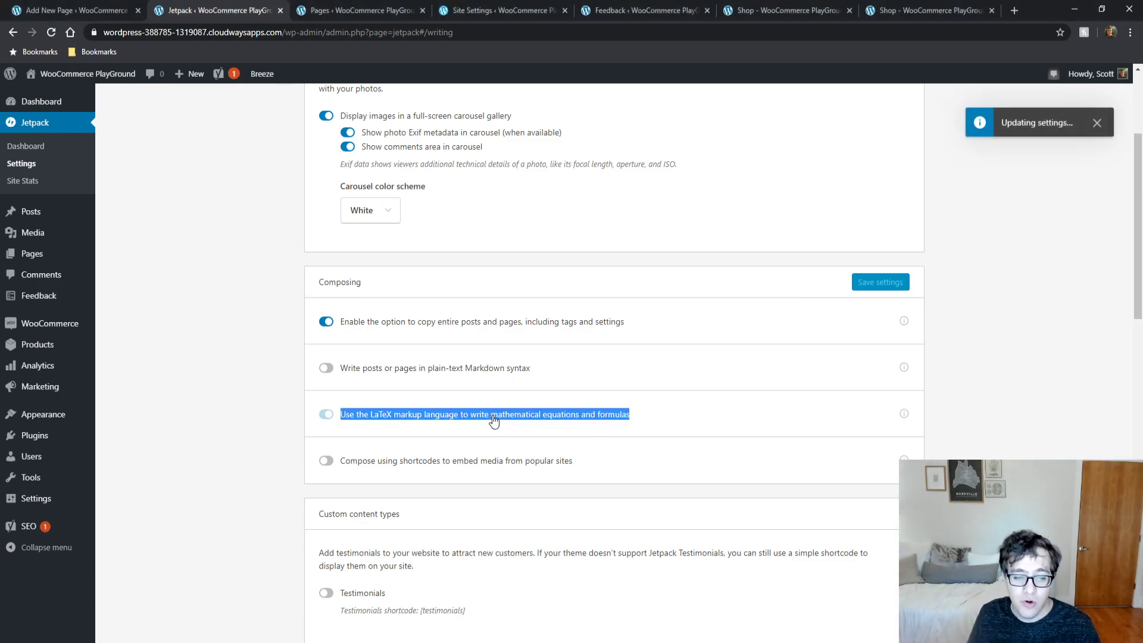
left_click(985, 395)
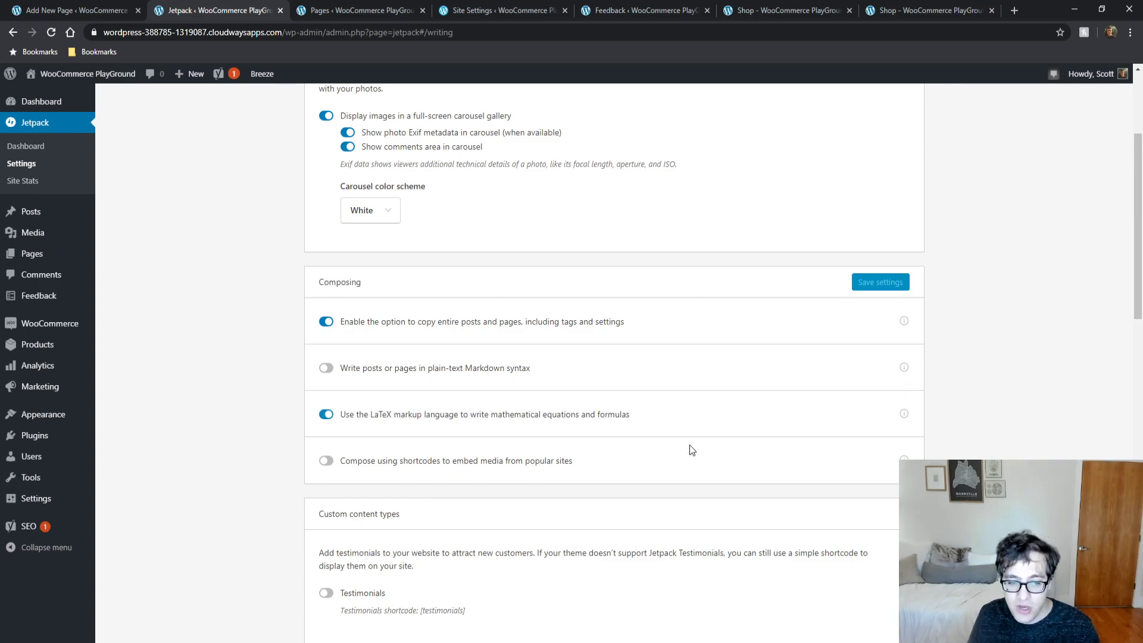
left_click(905, 418)
left_click(984, 385)
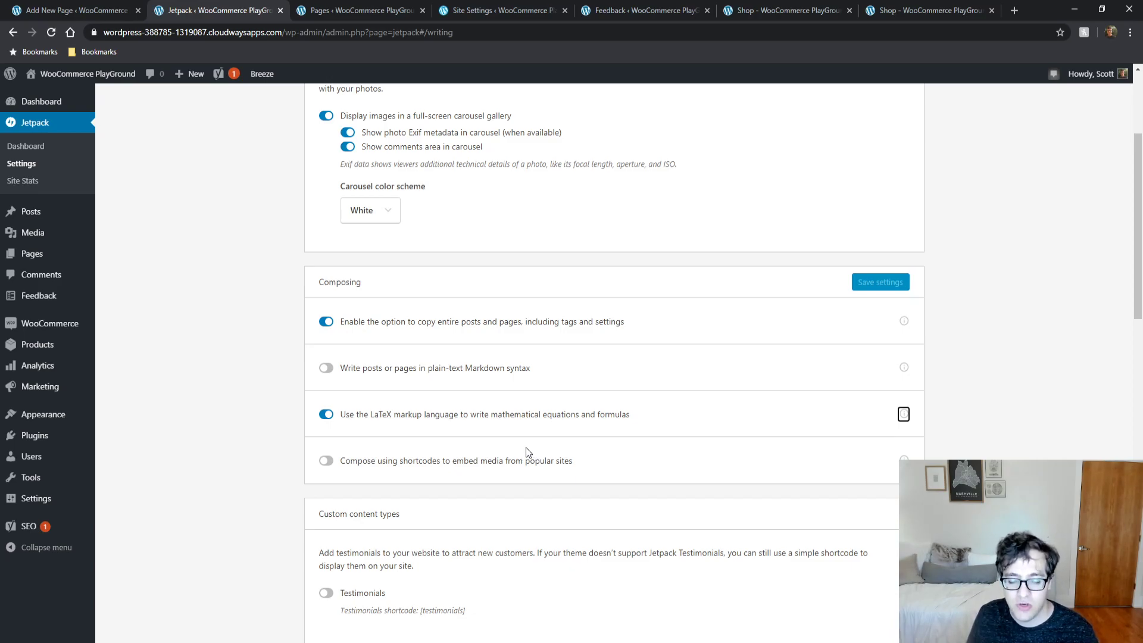
Step: Review the Testimonials and Portfolios options under Custom content types
scroll(684, 488, "down", 2)
scroll(716, 480, "down", 2)
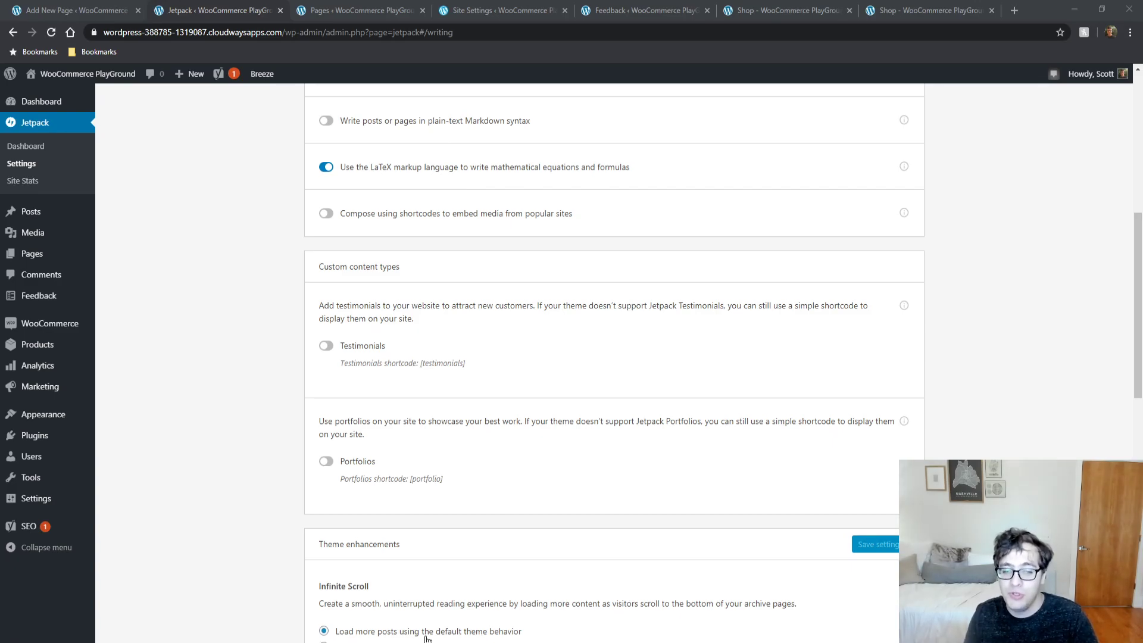
left_click(1058, 382)
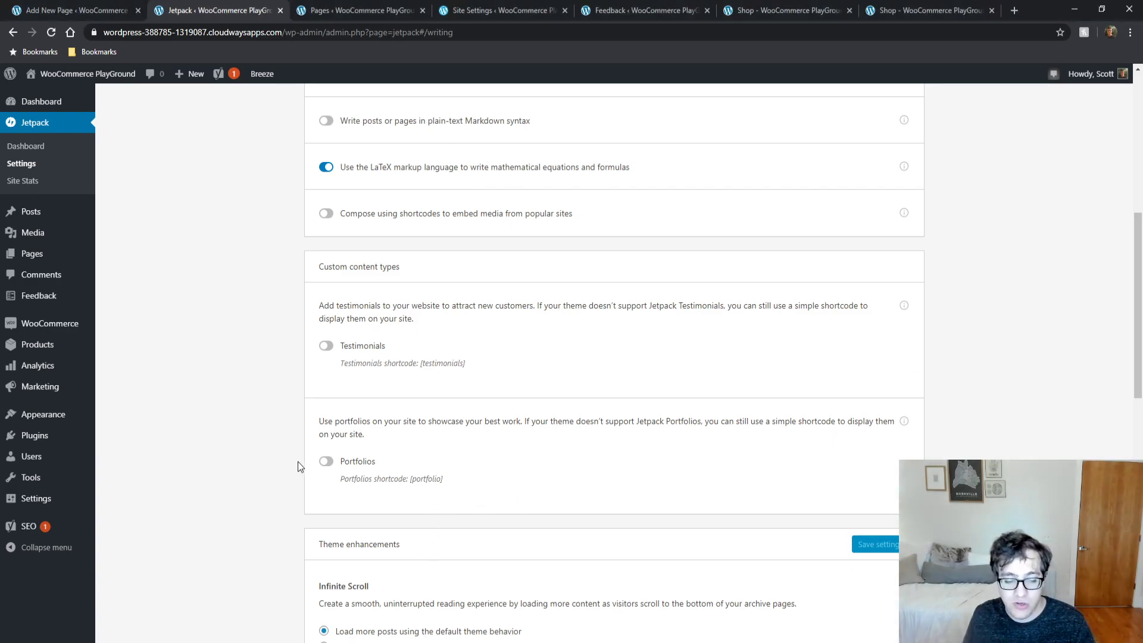
Step: Set Infinite Scroll under Theme enhancements to load more posts in page with a button
scroll(293, 466, "down", 3)
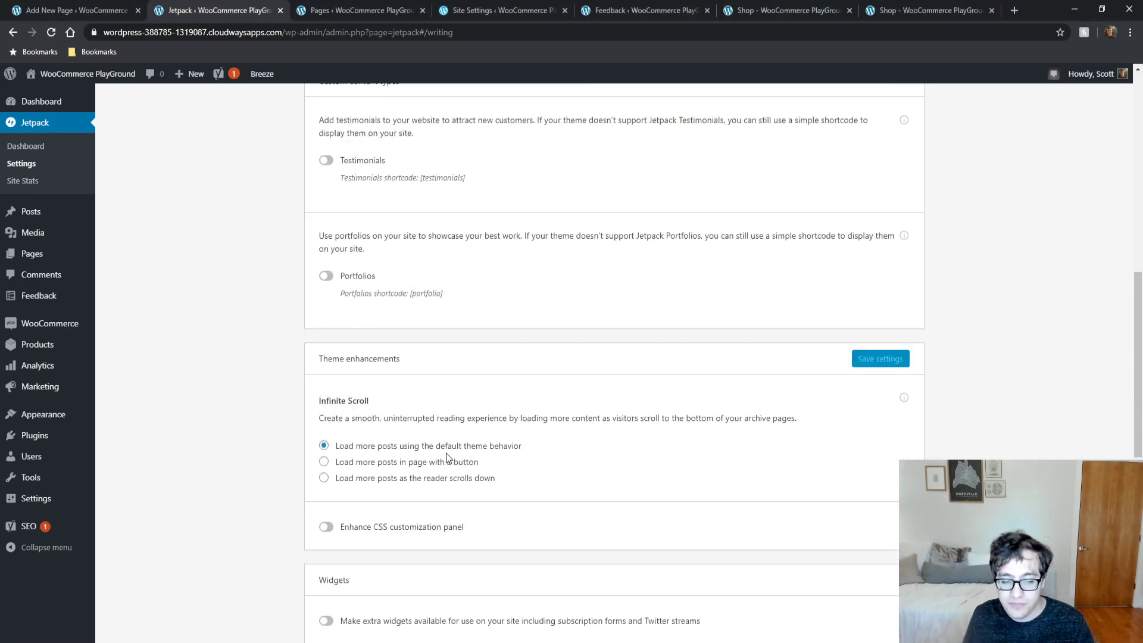
middle_click(256, 436)
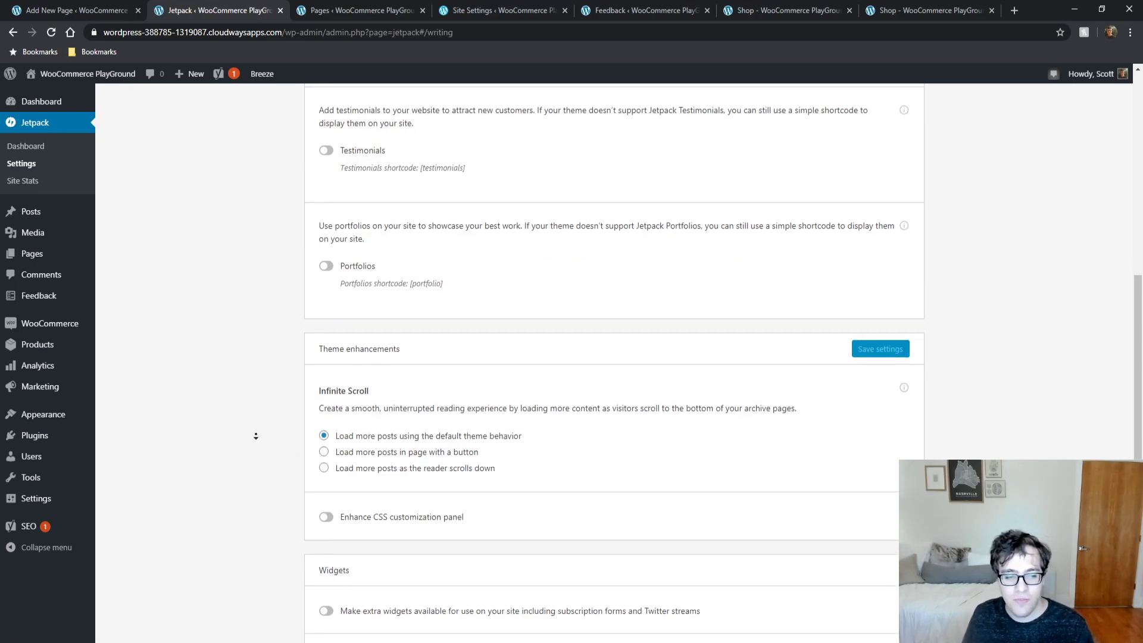
middle_click(254, 435)
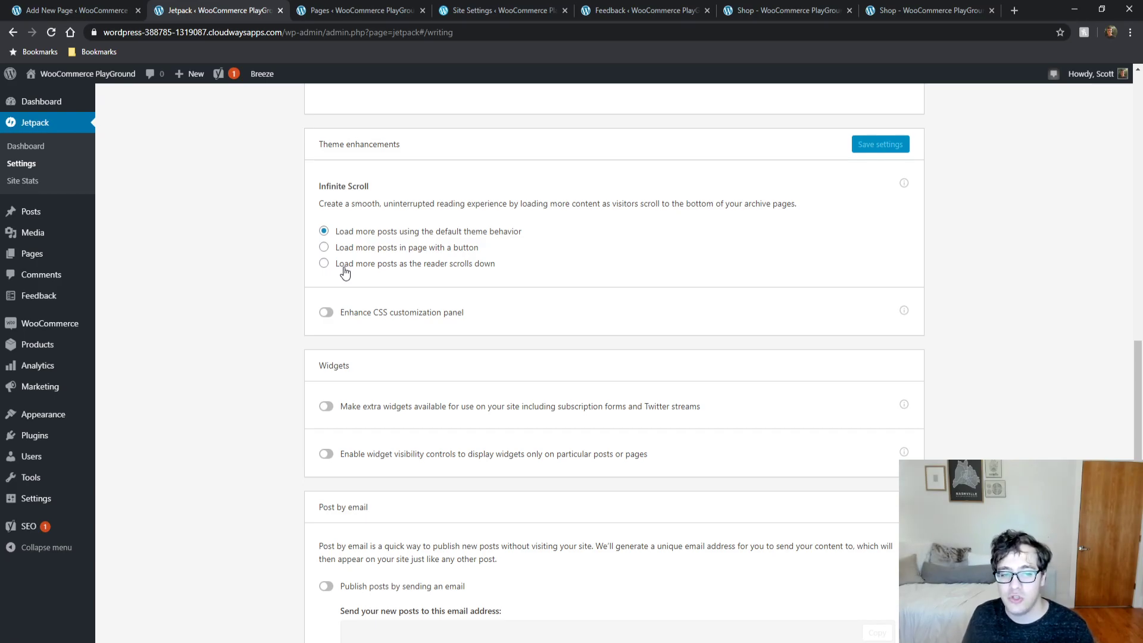
left_click(390, 253)
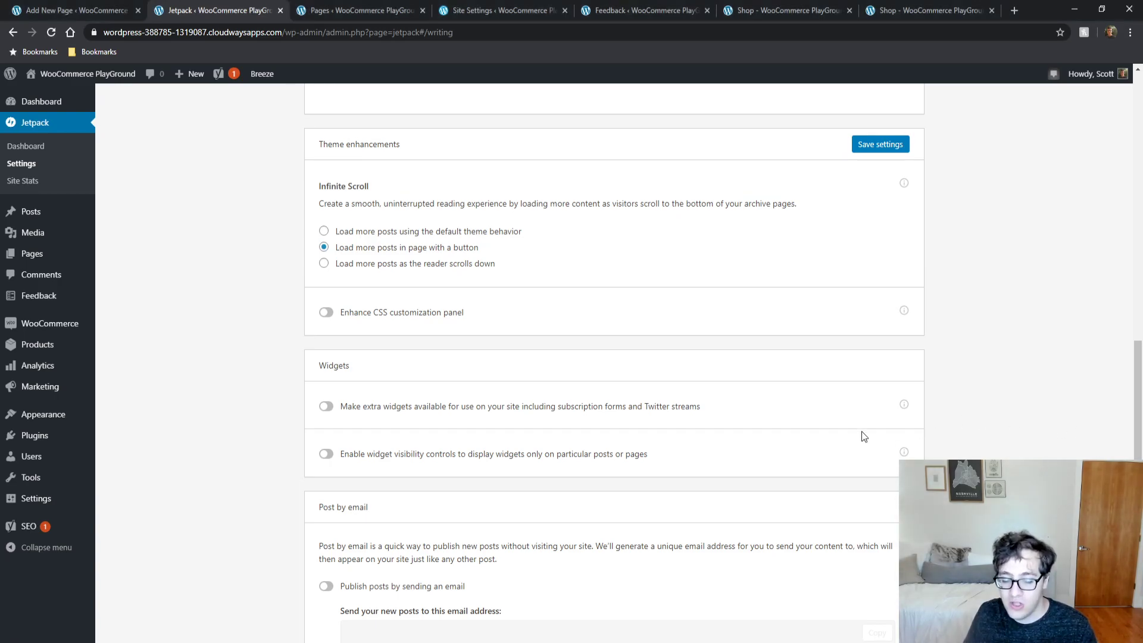
Step: Enable the option that makes extra widgets available and open the Widgets page in a separate browser tab
scroll(846, 428, "down", 2)
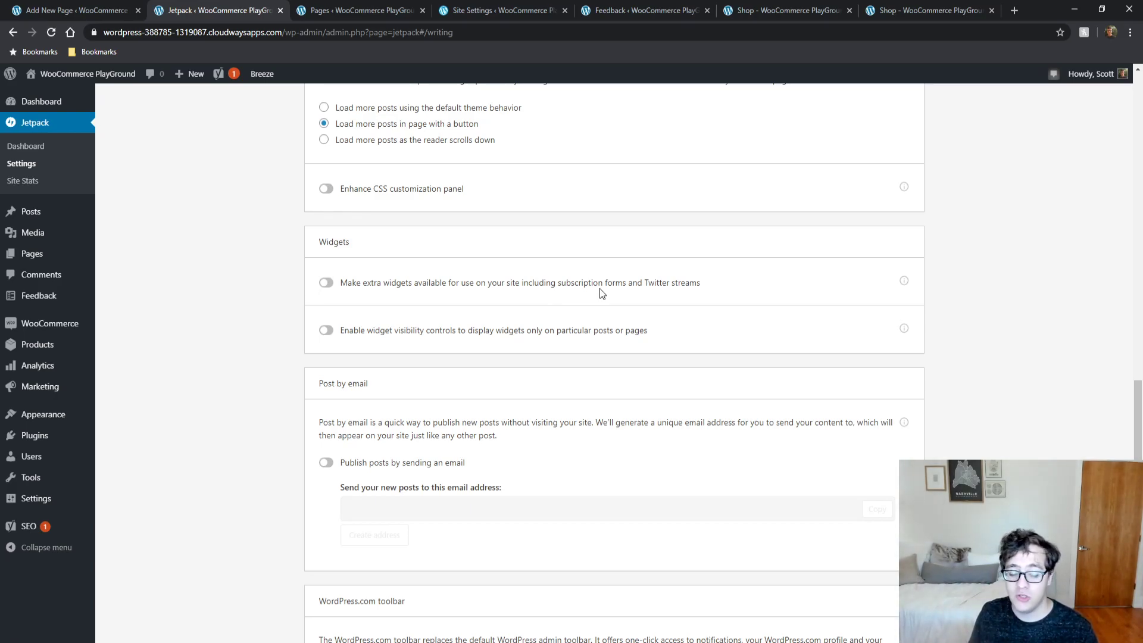
left_click(320, 284)
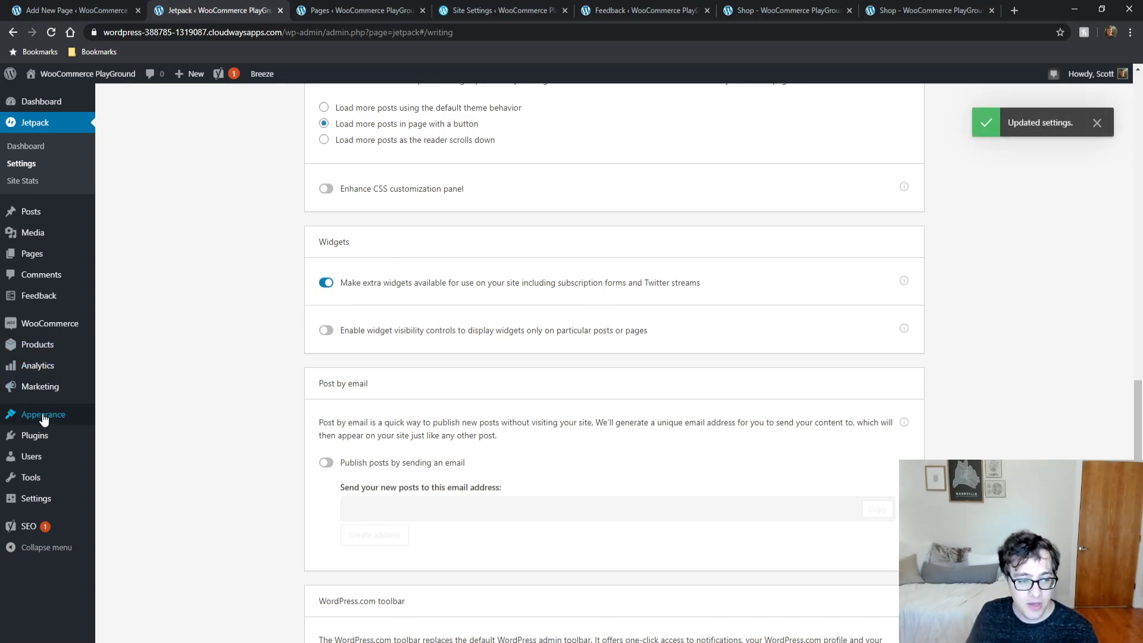
mouse_move(44, 416)
middle_click(122, 452)
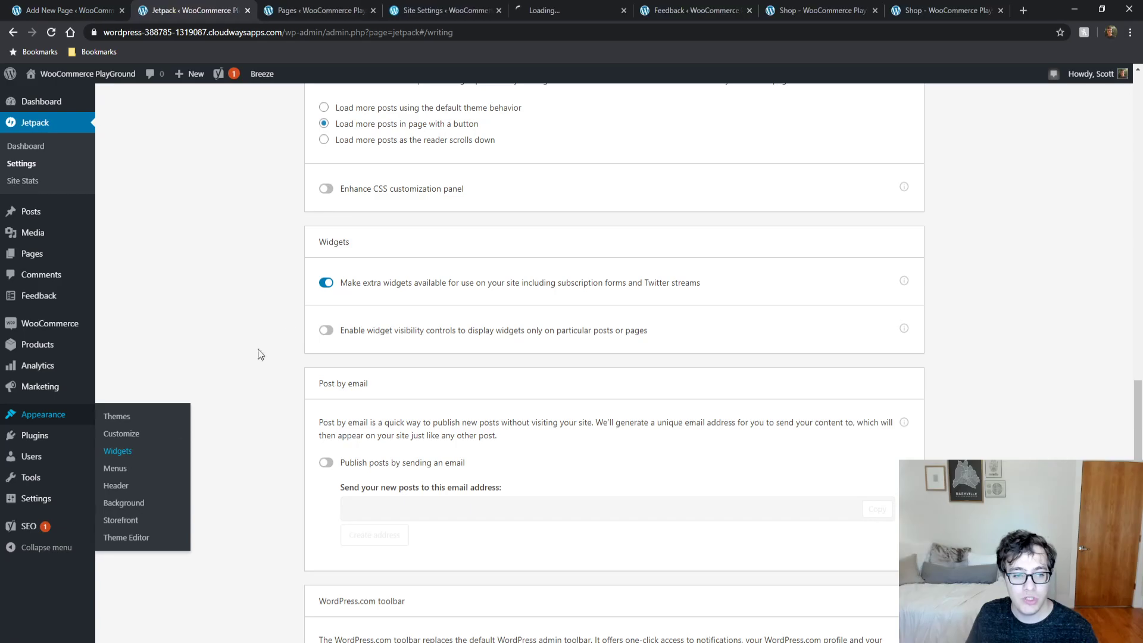
left_click(584, 10)
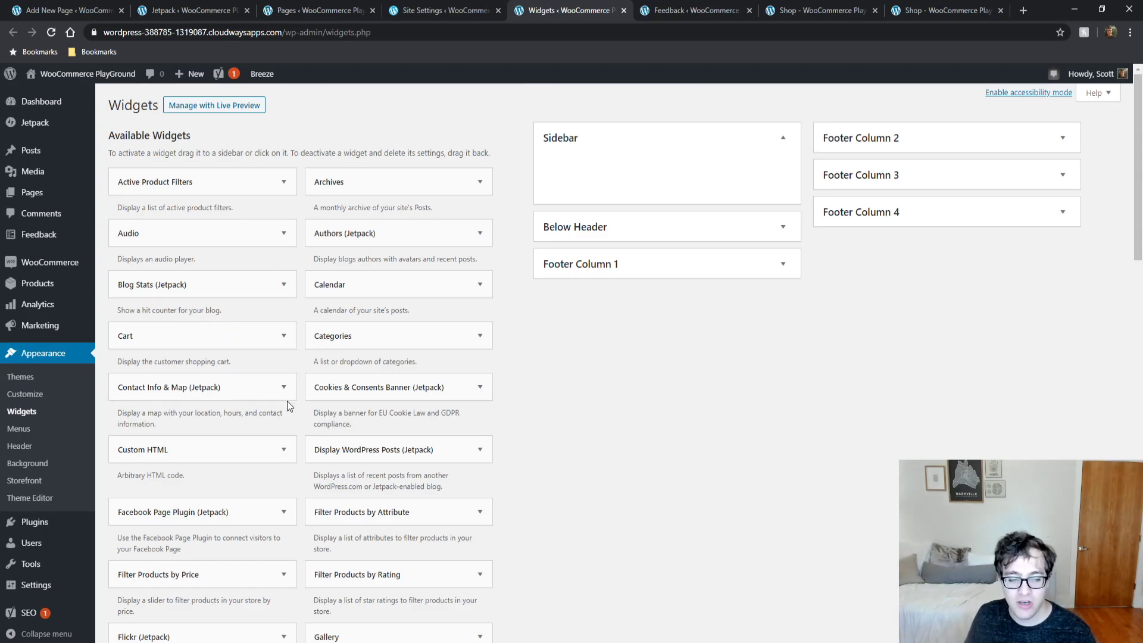
Step: Try the Contact Info & Map (Jetpack) widget in the Sidebar, toggling its Show map option, and delete the widget
left_click(261, 388)
left_click_drag(242, 390, 708, 170)
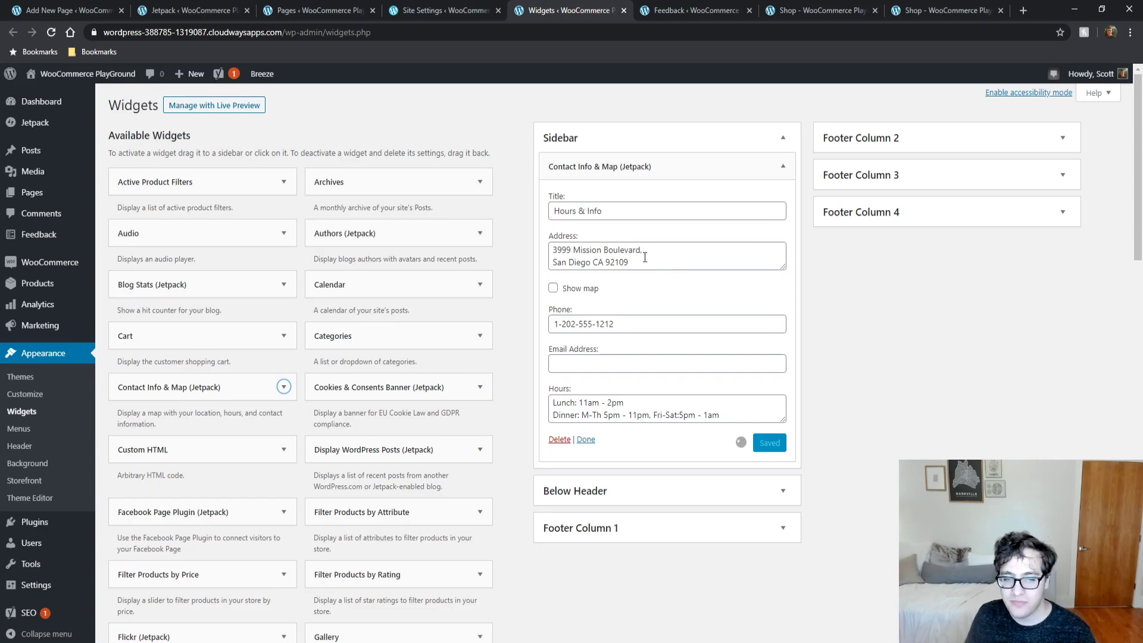
left_click_drag(632, 262, 551, 248)
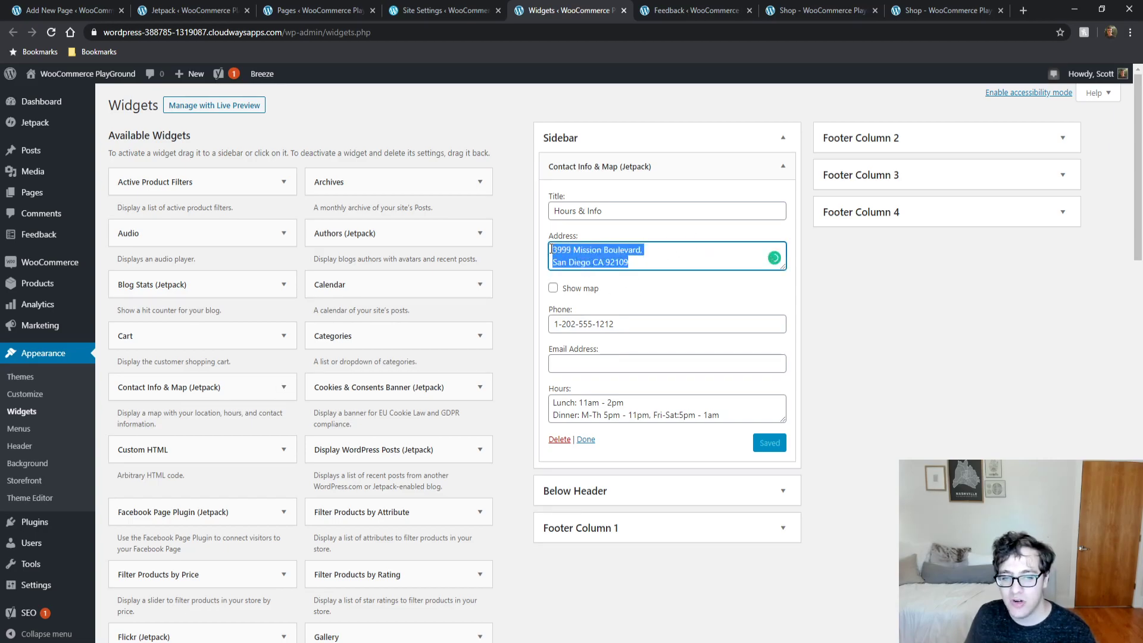
left_click(553, 288)
left_click(655, 327)
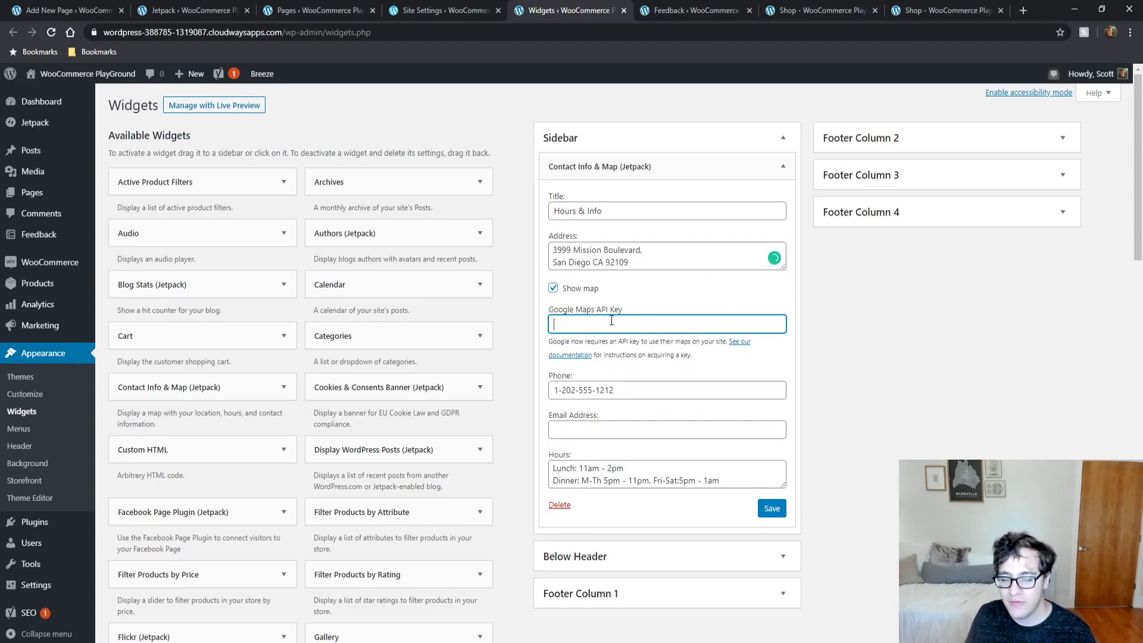
left_click(551, 288)
left_click(602, 362)
left_click(890, 331)
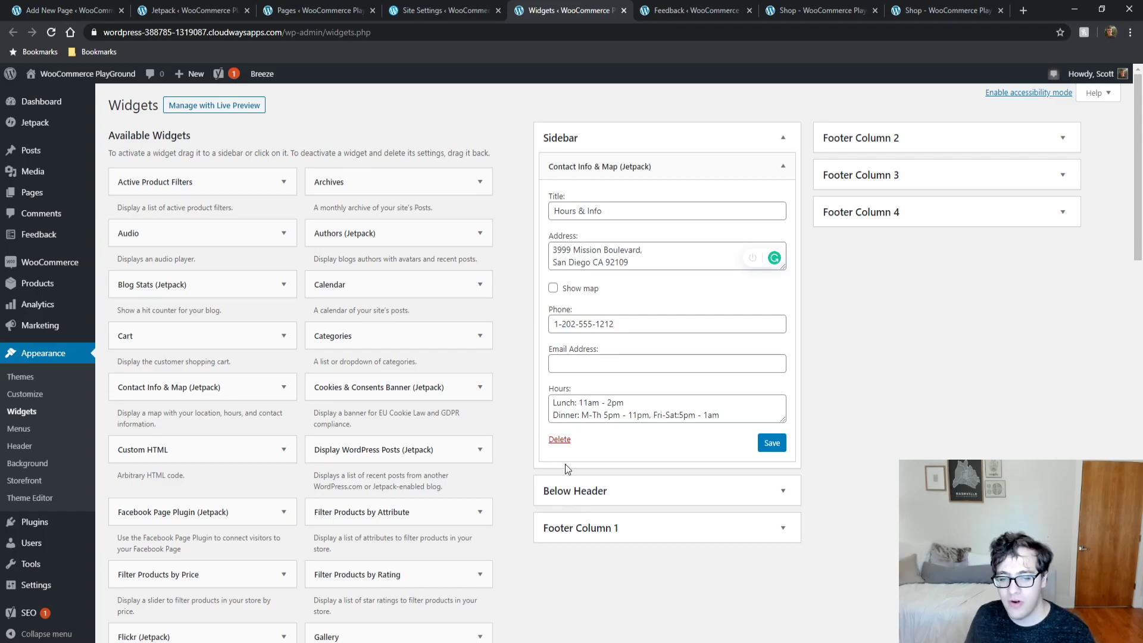
left_click(560, 439)
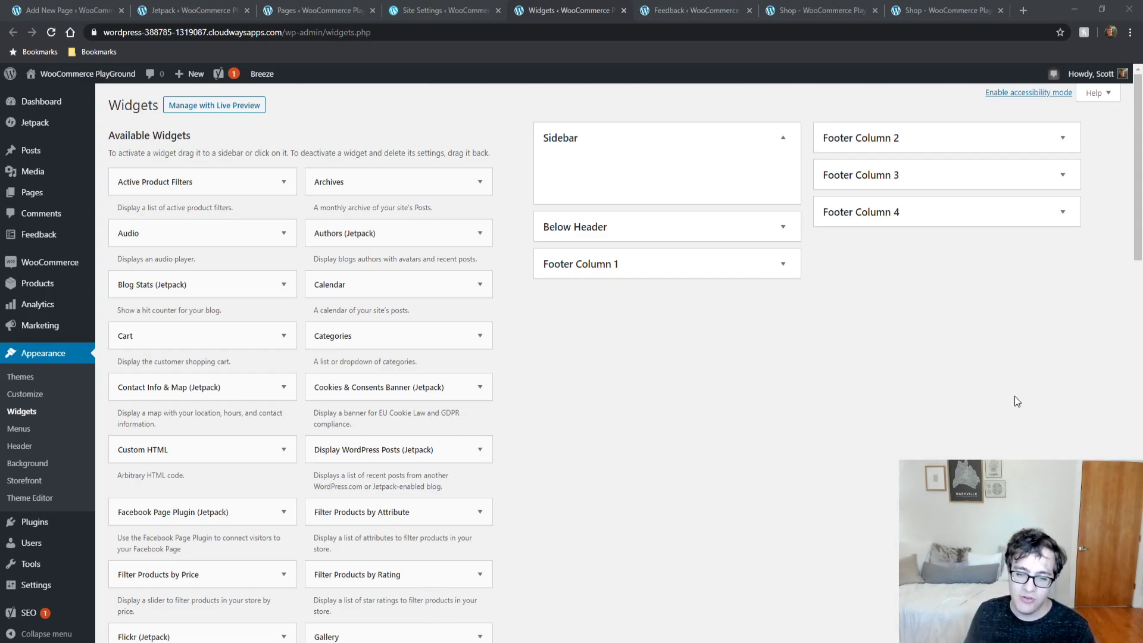
Step: Add the Cookies & Consents Banner (Jetpack) widget to the Sidebar with its default settings and check the banner on the site's homepage
left_click_drag(412, 381, 646, 206)
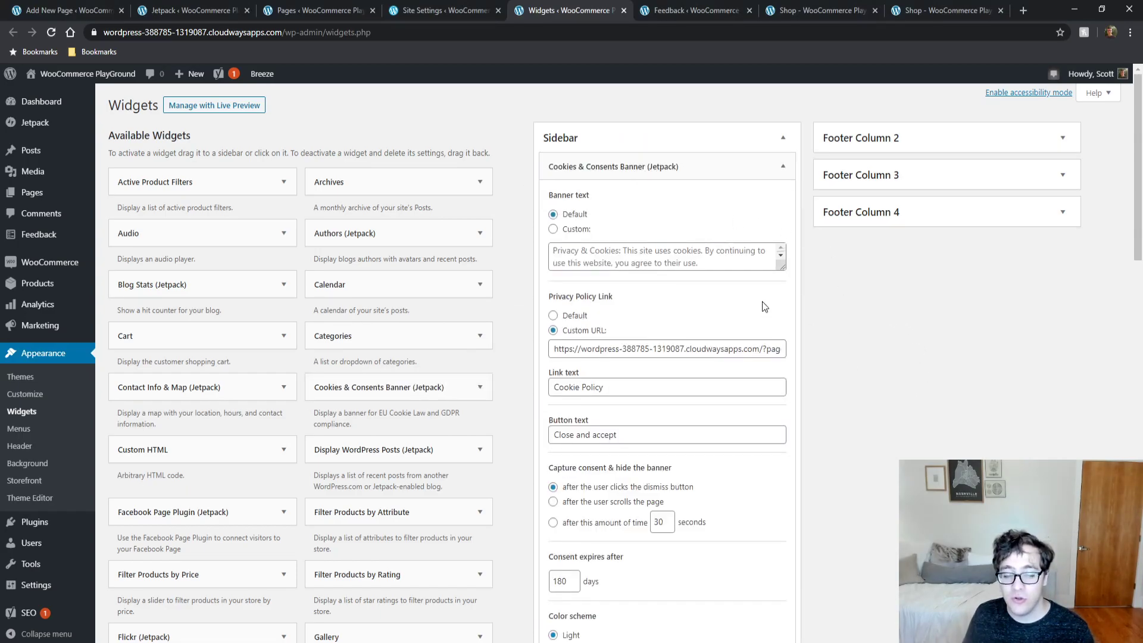
middle_click(886, 372)
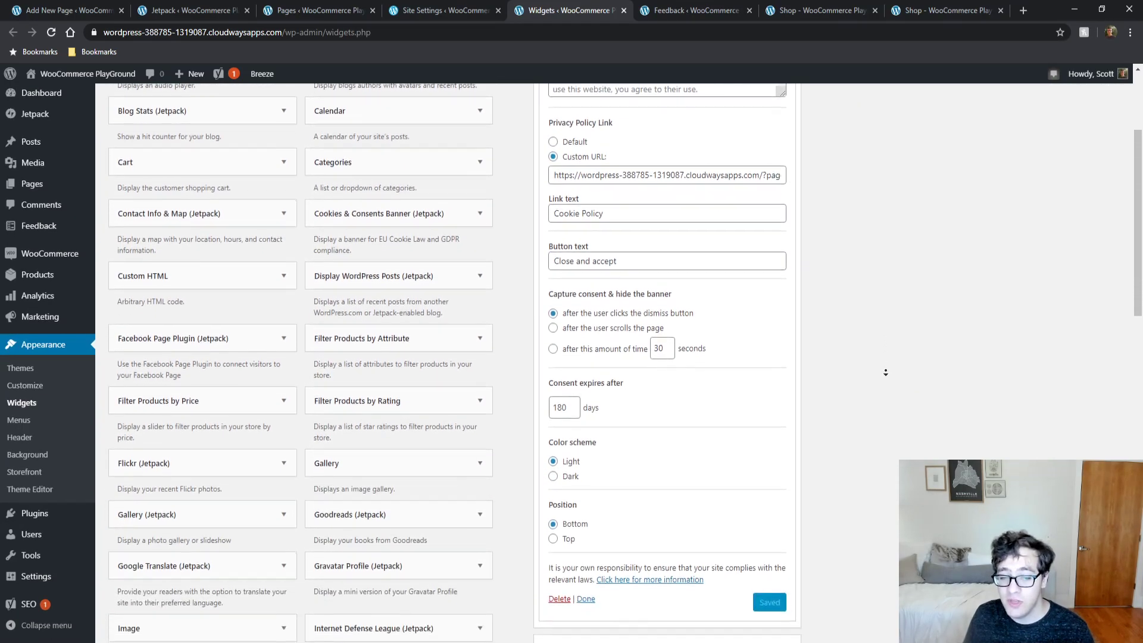
middle_click(886, 371)
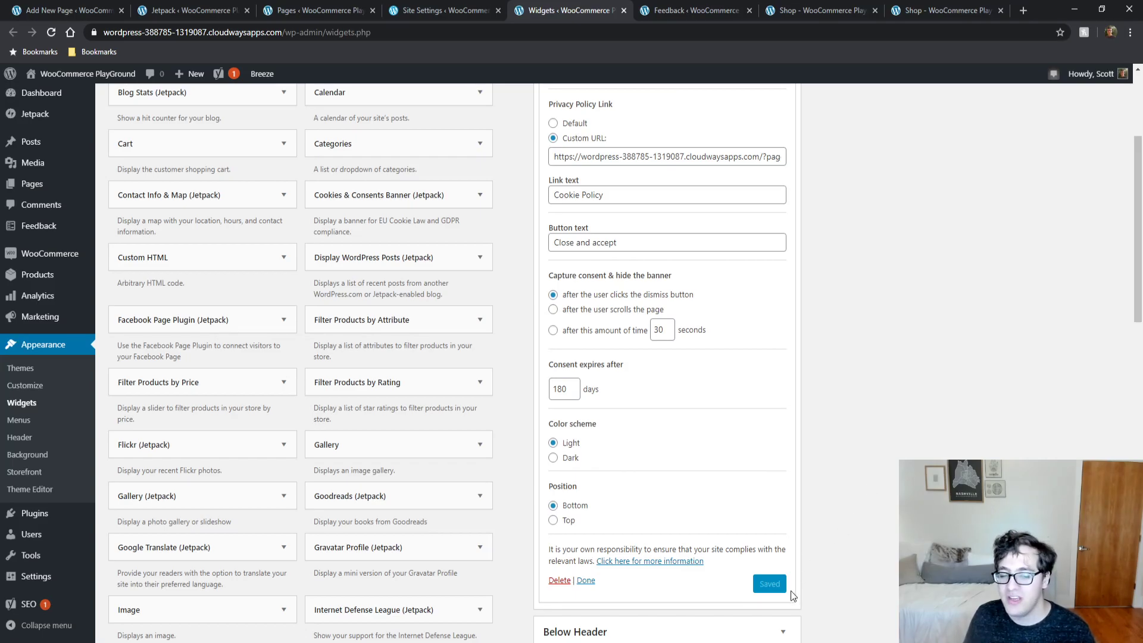
left_click(662, 6)
left_click(750, 10)
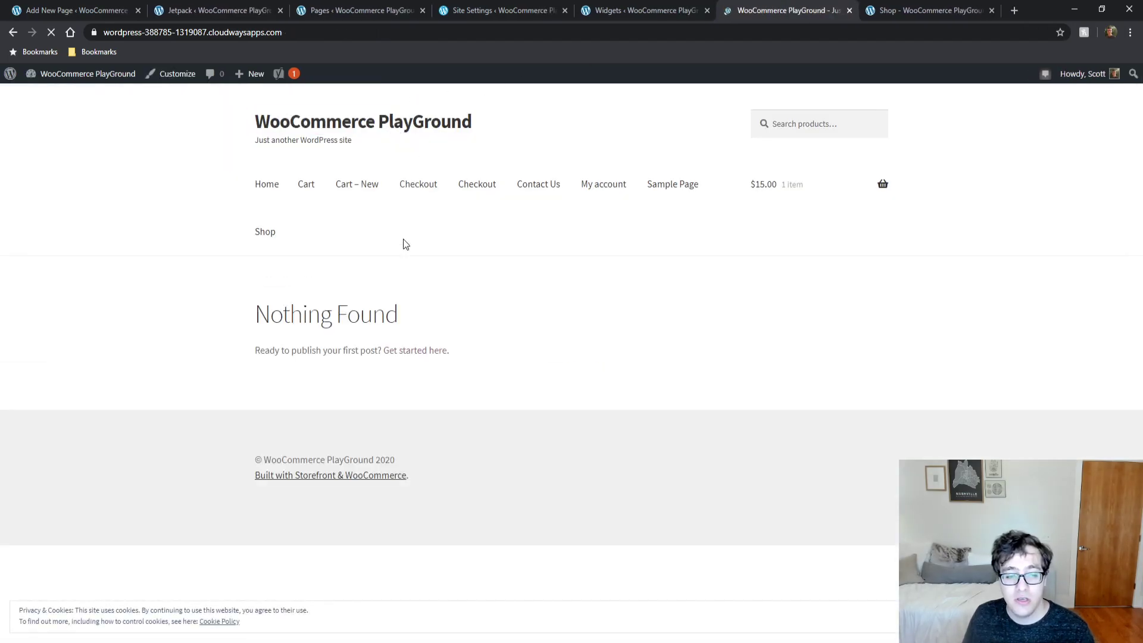
Step: Move the Cookies & Consents Banner widget from the Sidebar to Footer Column 1 and reload the homepage to check it
left_click(690, 10)
scroll(818, 251, "up", 3)
left_click(784, 166)
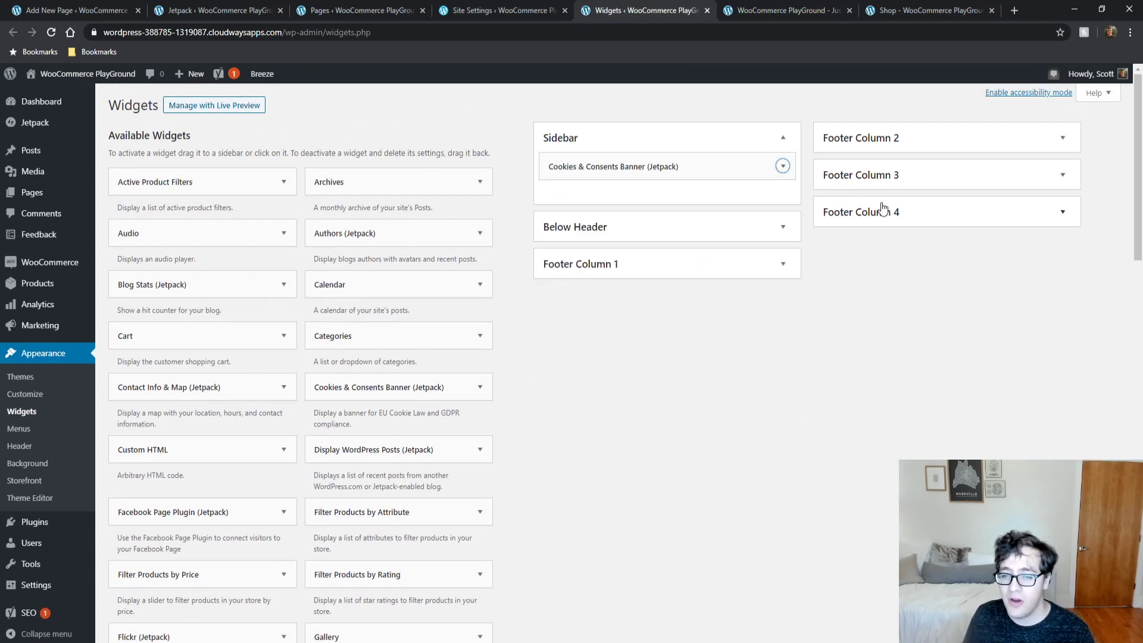
left_click_drag(711, 169, 804, 292)
left_click(781, 10)
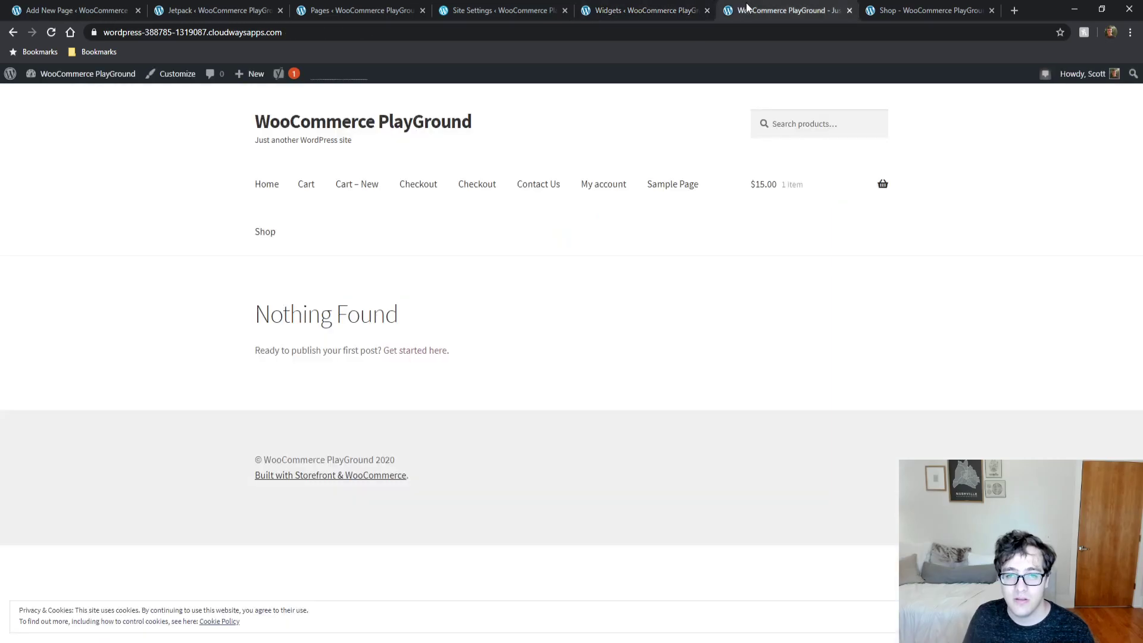
key("F5")
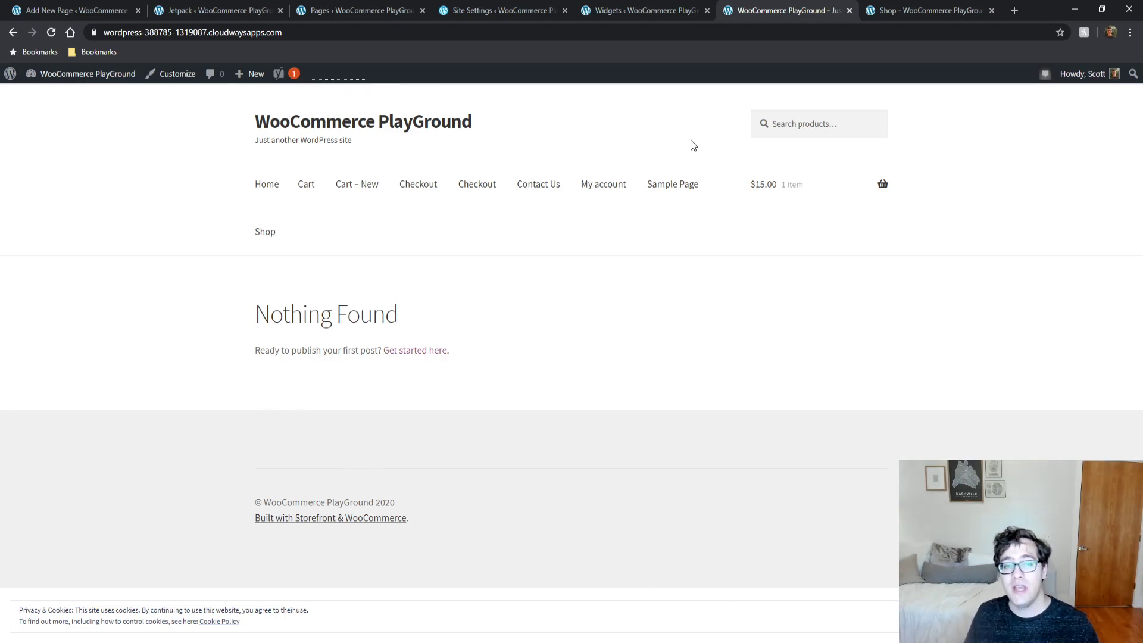
Step: Return to the Widgets page and review the Jetpack entries among the available widgets
left_click(656, 9)
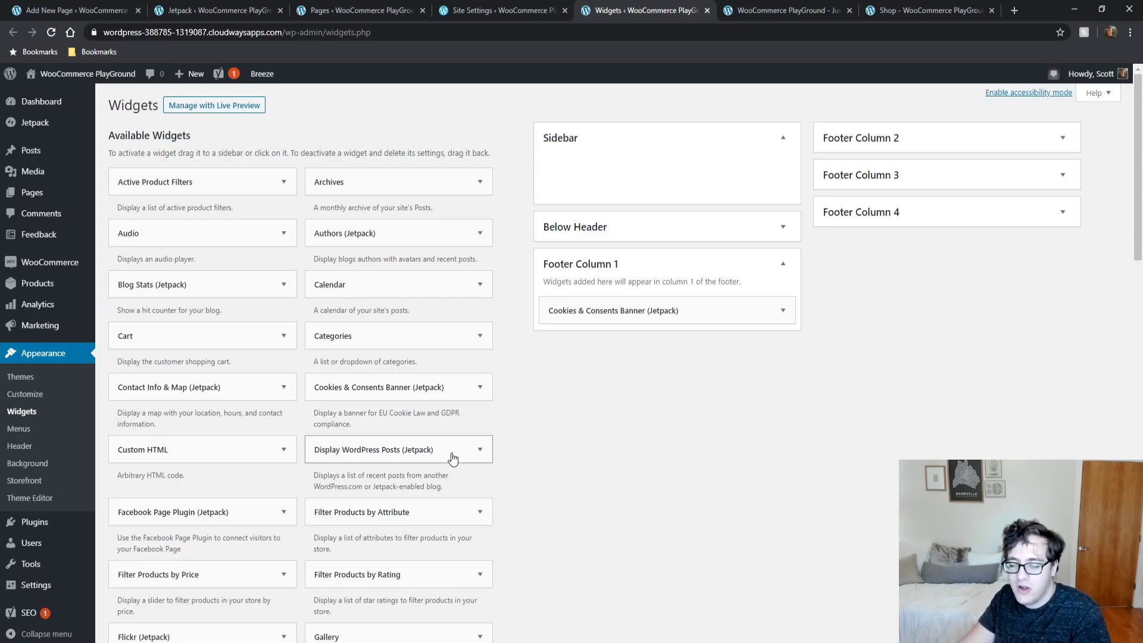
scroll(470, 450, "down", 2)
scroll(592, 460, "down", 3)
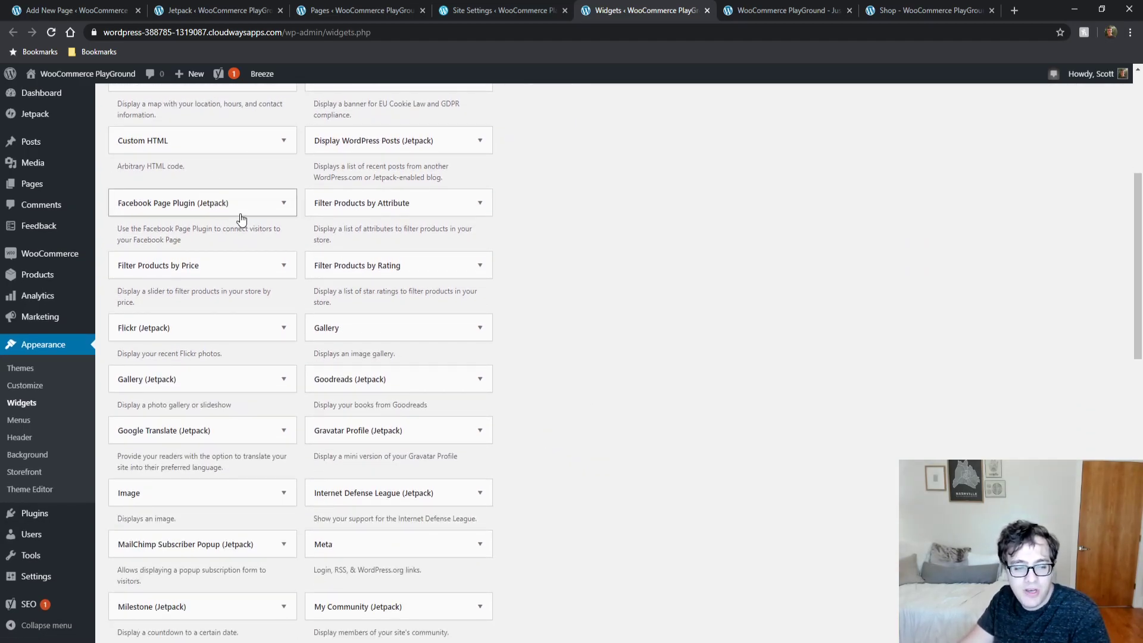
scroll(492, 333, "down", 4)
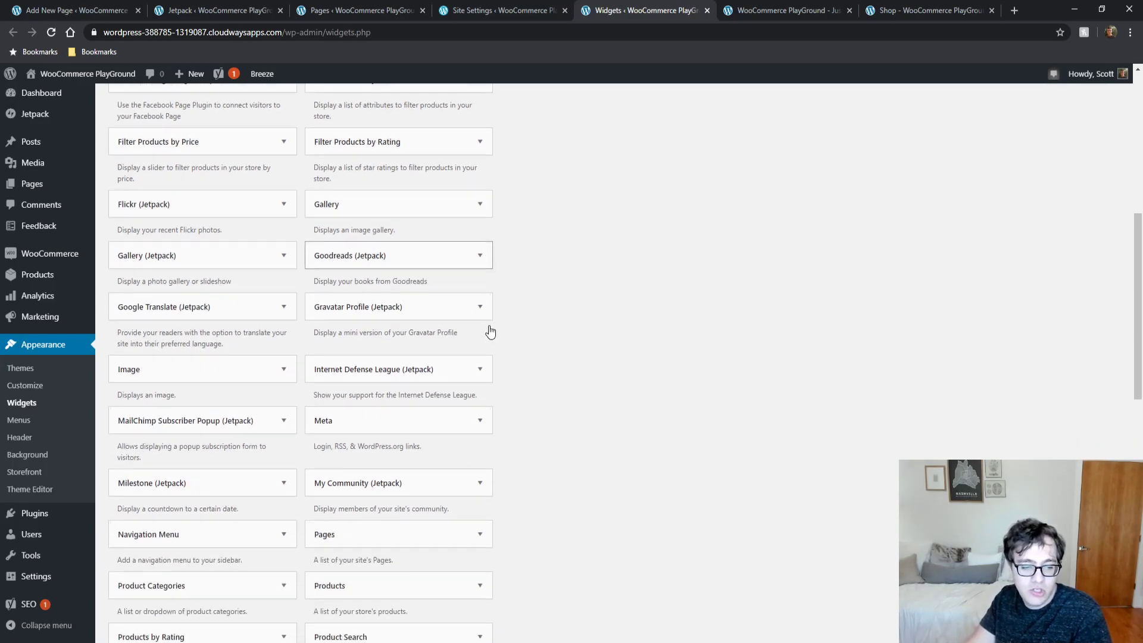
scroll(615, 321, "down", 10)
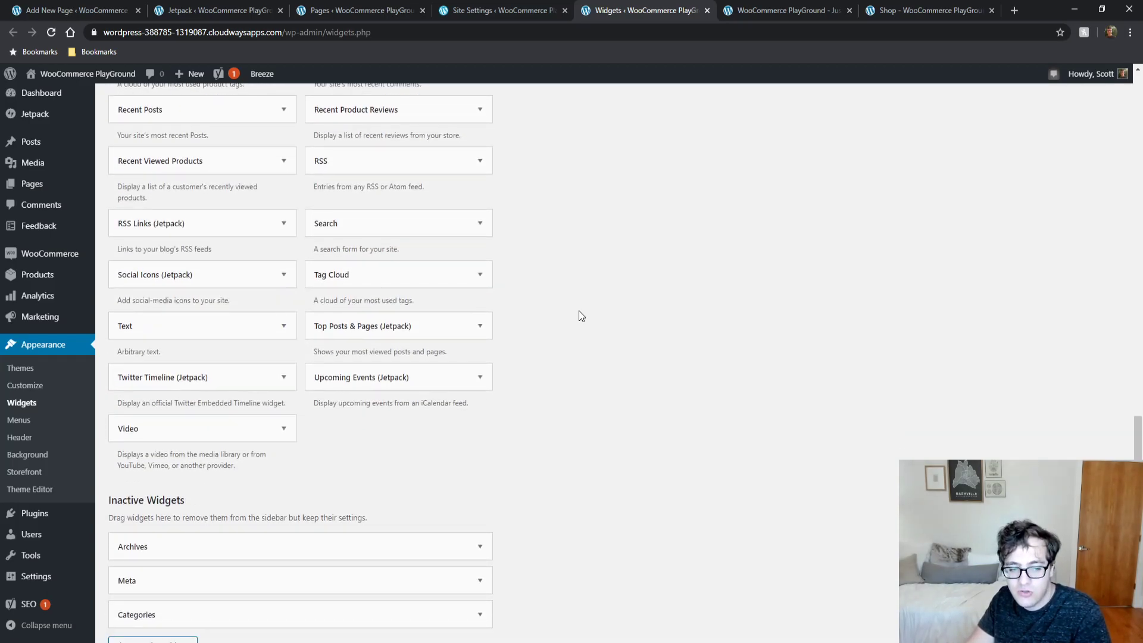
Step: In the Jetpack Writing settings, disable the extra widgets option and enable the widget visibility controls
left_click(463, 7)
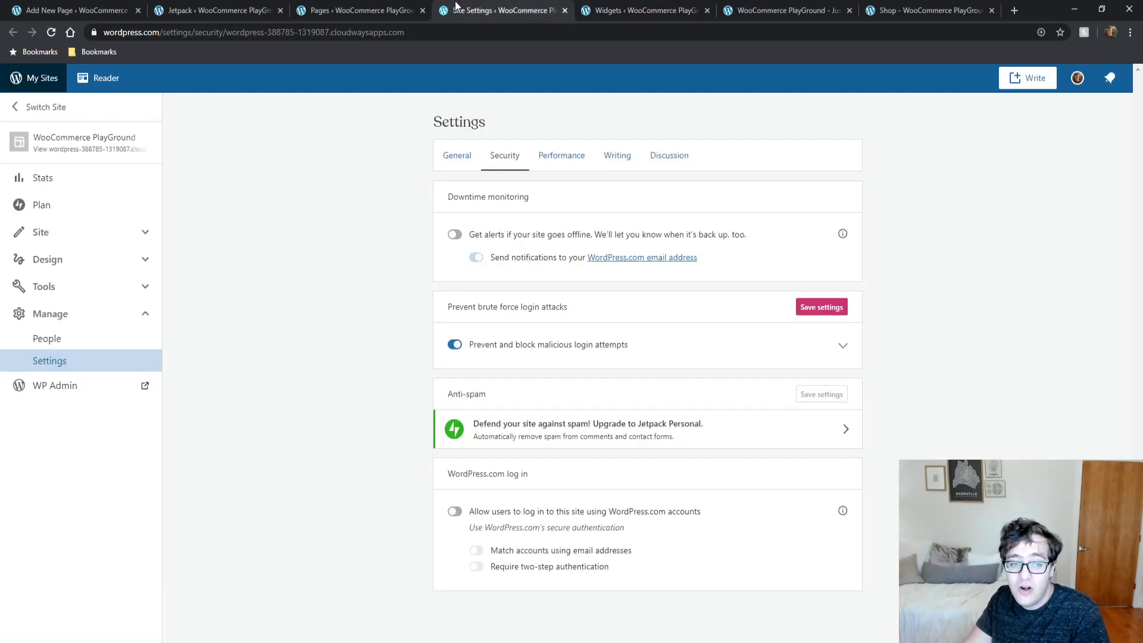
left_click(372, 6)
left_click(260, 8)
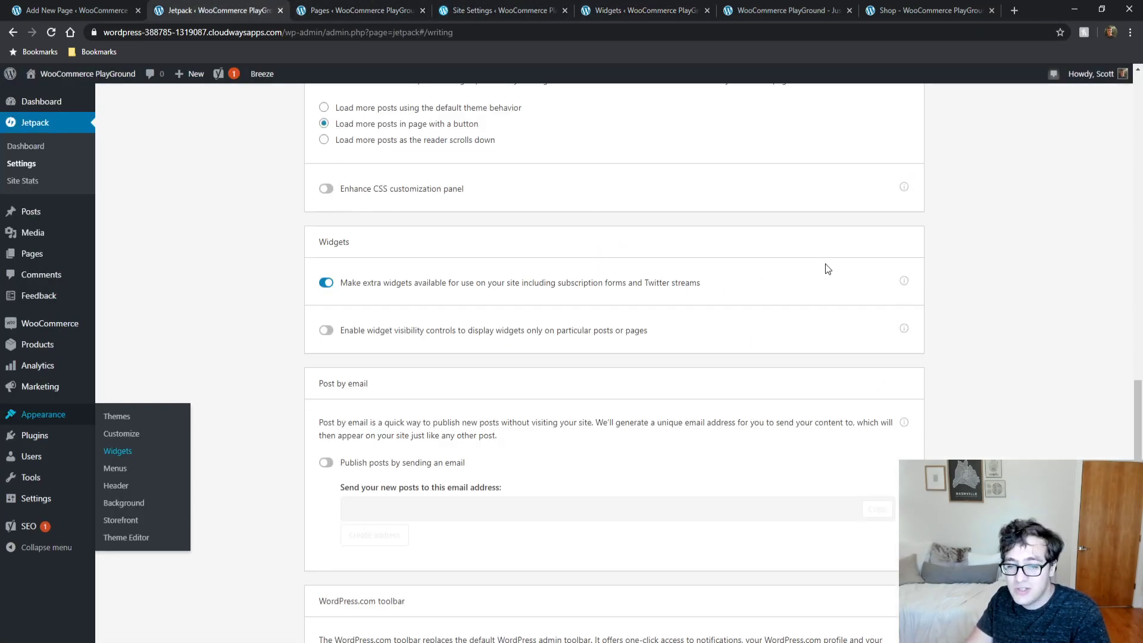
left_click(325, 285)
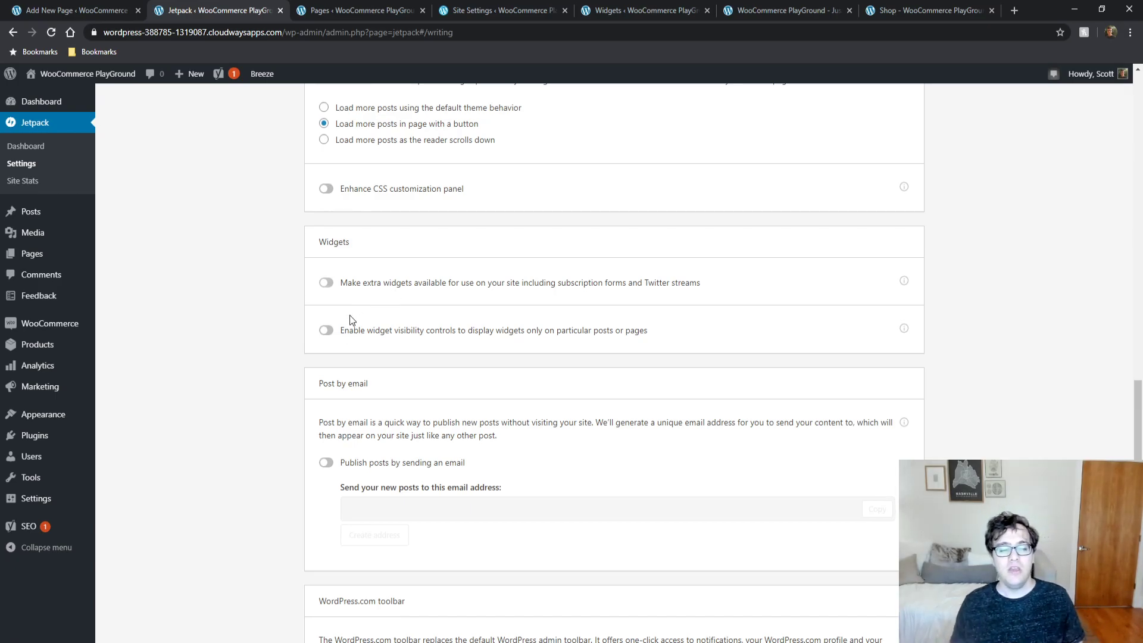
left_click(328, 335)
Step: Close the Pages and Site Settings browser tabs and reload the Widgets page
left_click(412, 10)
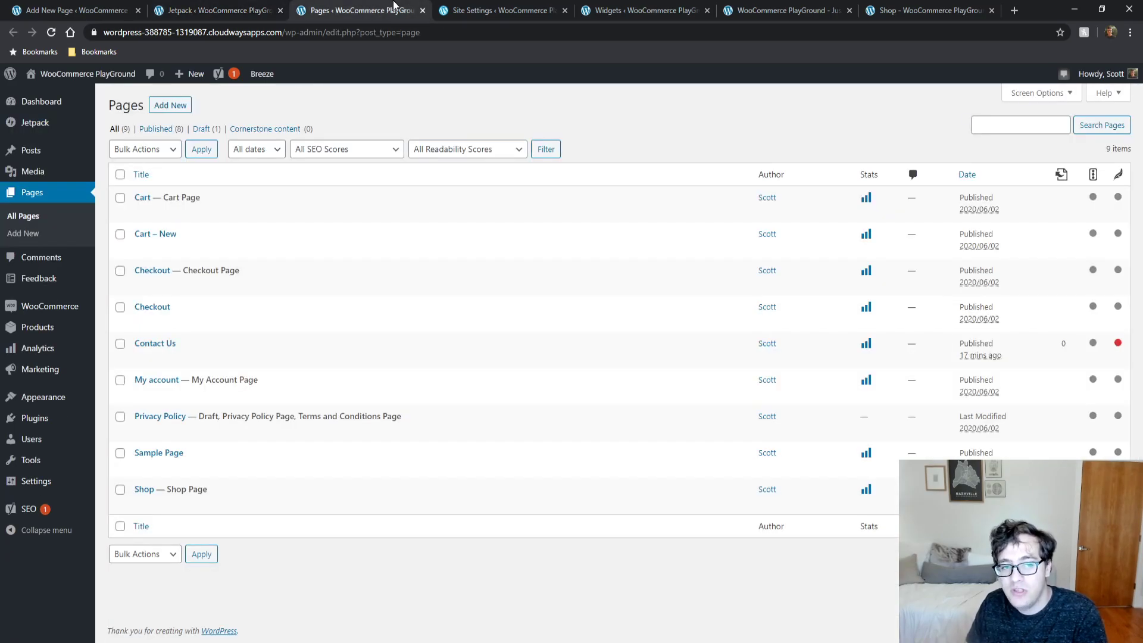
left_click(422, 10)
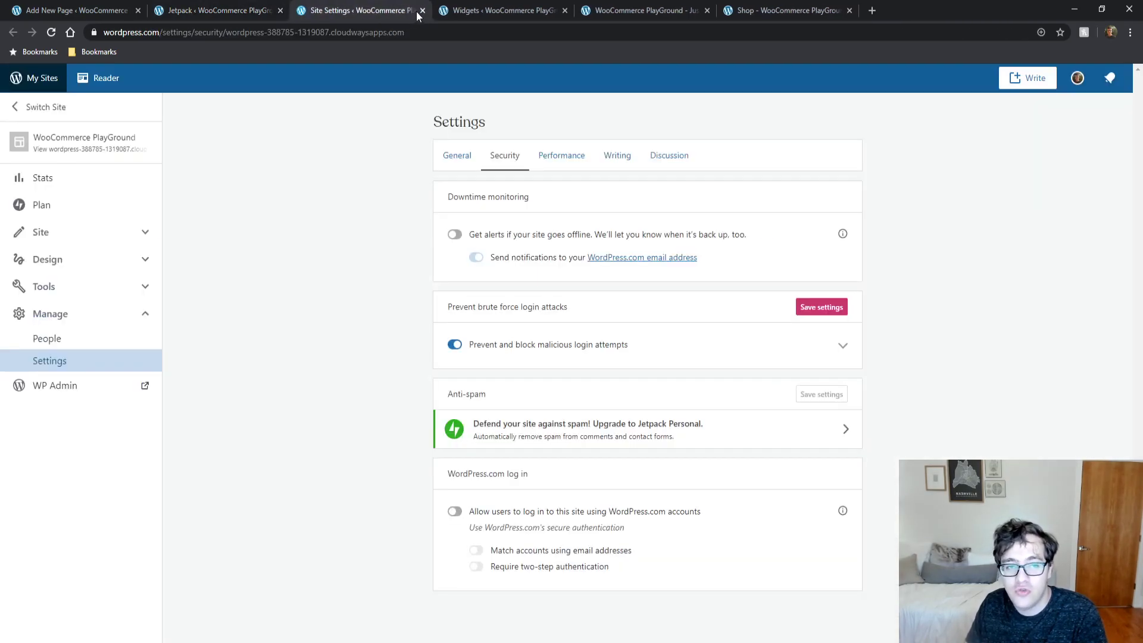
left_click(422, 11)
key("F5")
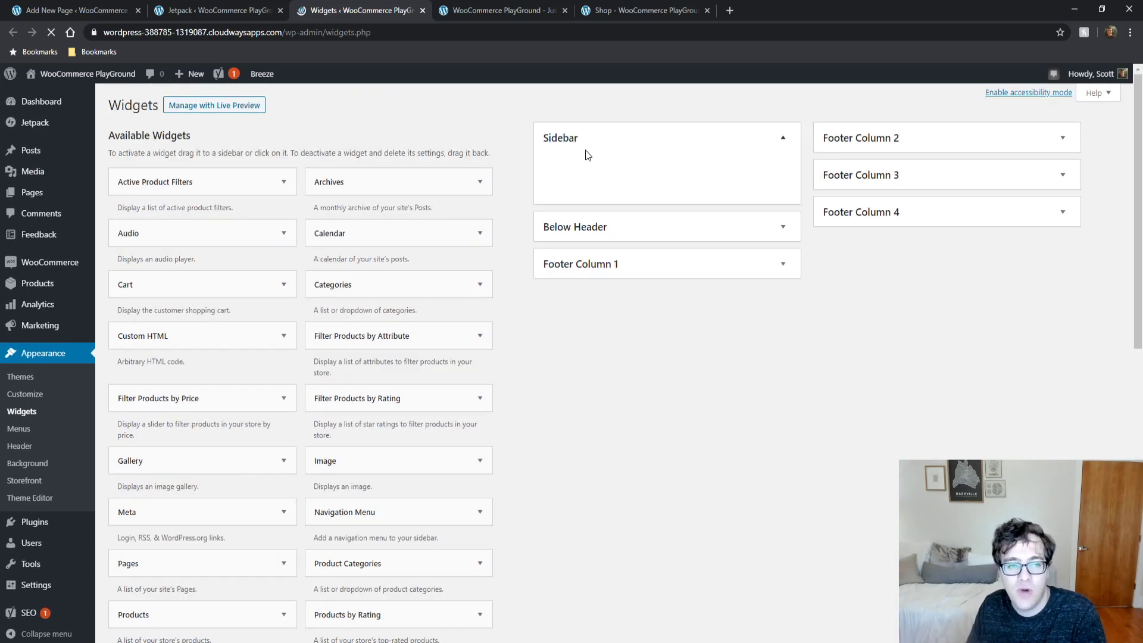
Step: Expand the Below Header area and Footer Columns 1 to 4 on the Widgets page
scroll(669, 283, "up", 10)
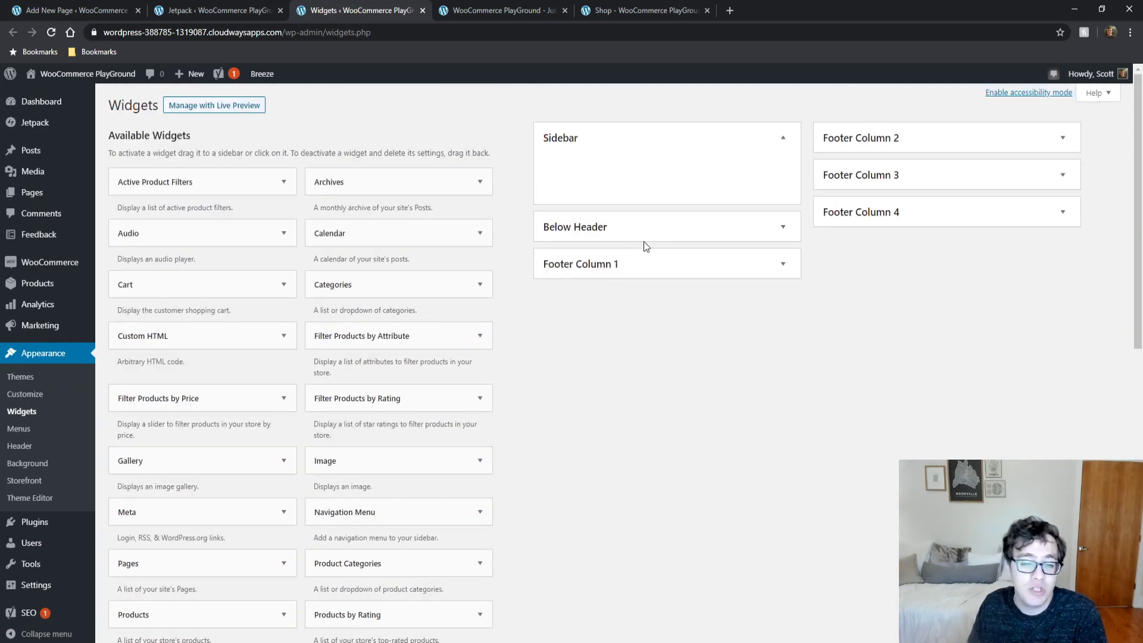
left_click(648, 270)
left_click(665, 232)
left_click(897, 209)
left_click(898, 177)
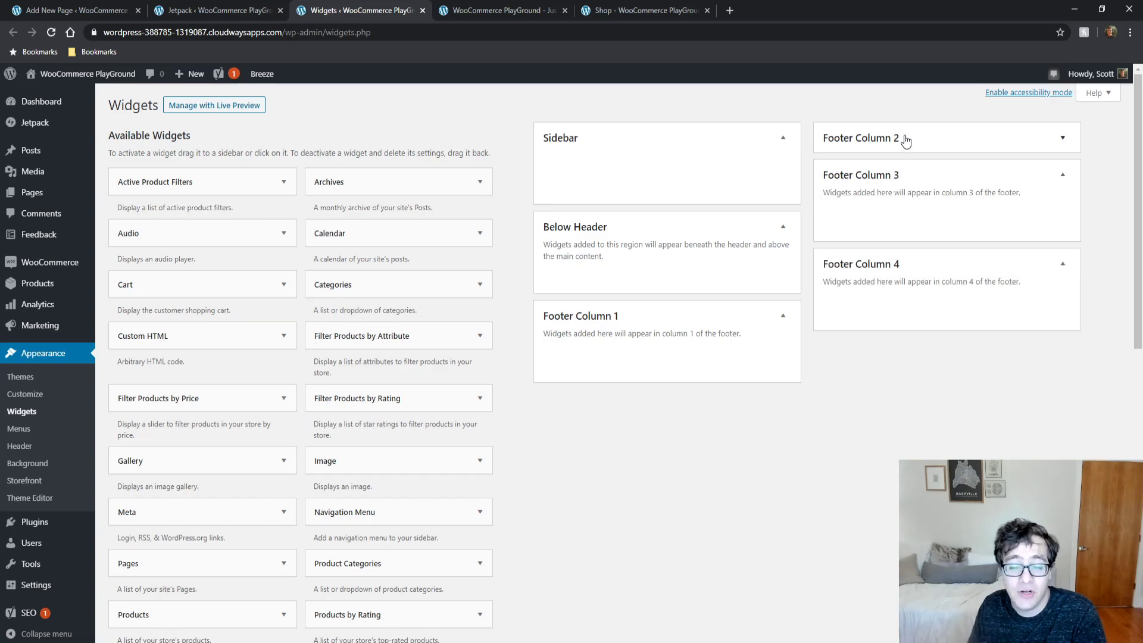
left_click(905, 141)
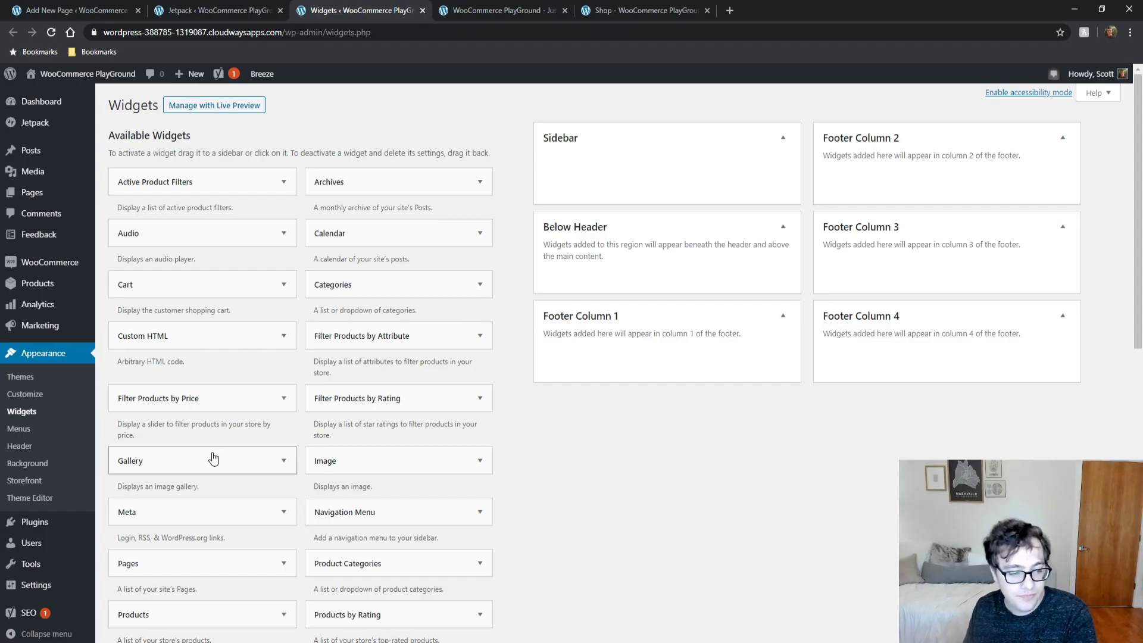
Step: Add an Archives widget titled "hi" to the Sidebar area and save it
left_click_drag(375, 182, 652, 190)
left_click(648, 208)
type("hu")
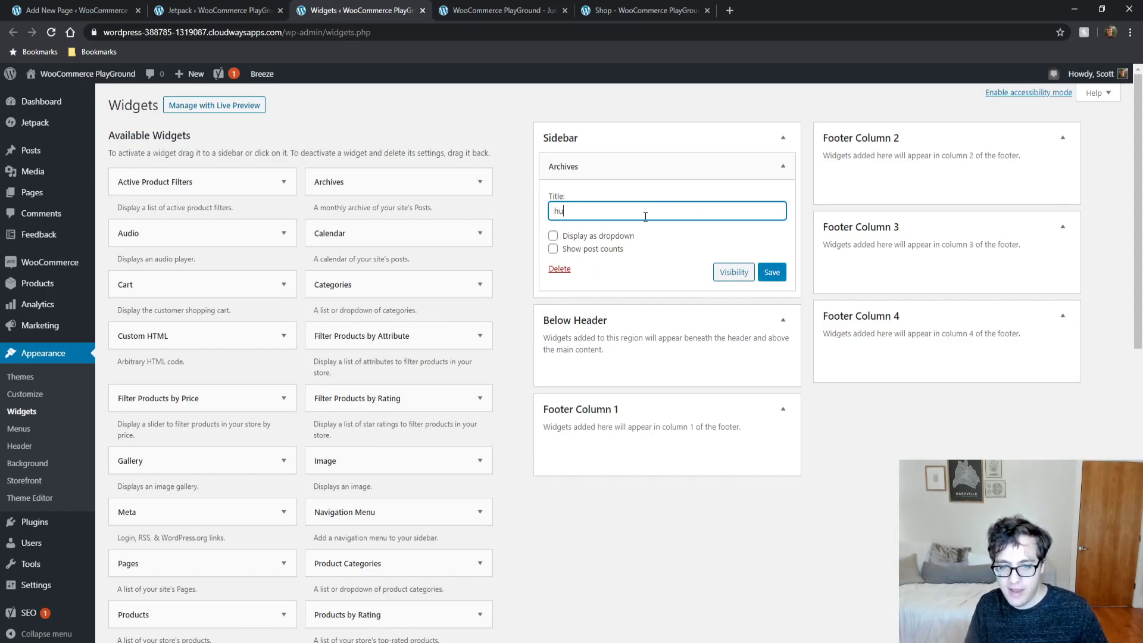
key("BackSpace")
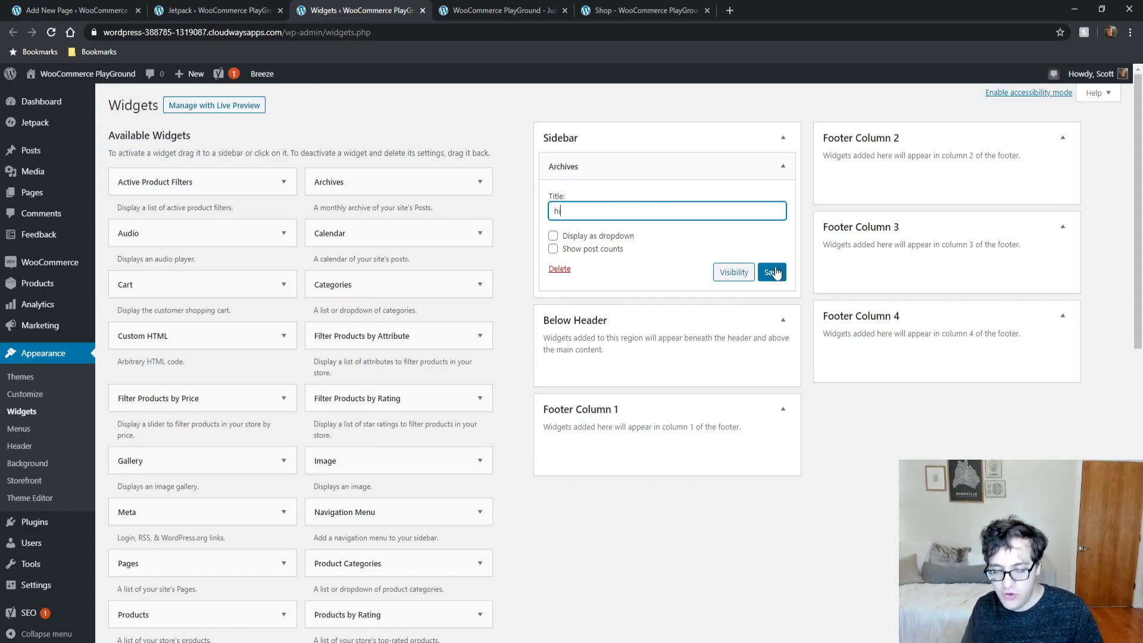
left_click(772, 272)
Step: Reload the store homepage and check the sidebar area for the Archives widget
left_click(500, 10)
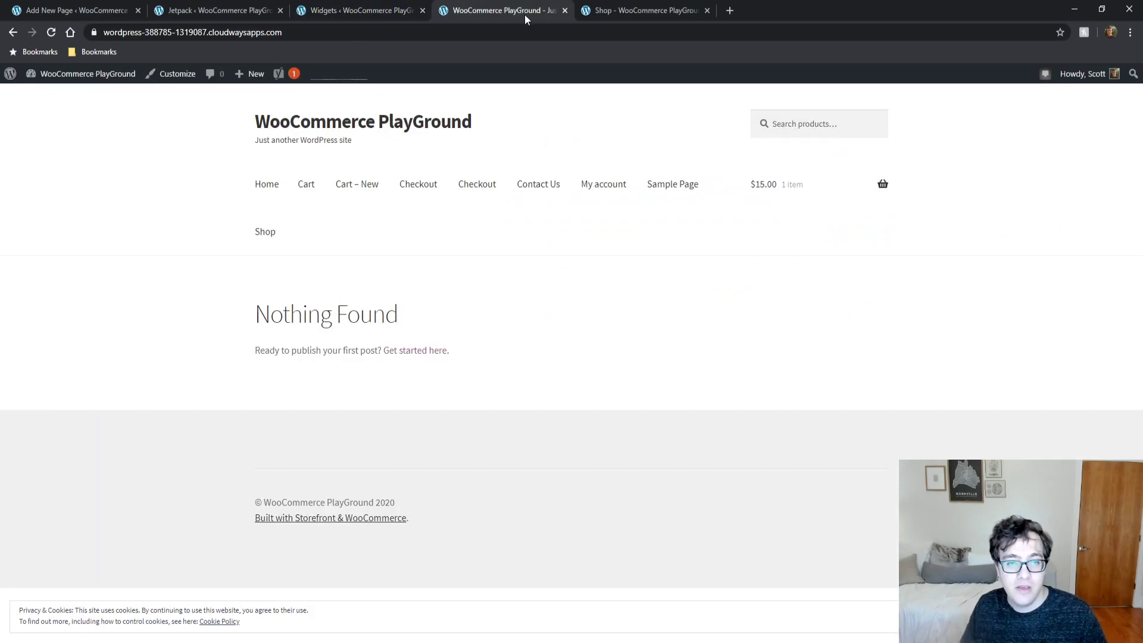
key("F5")
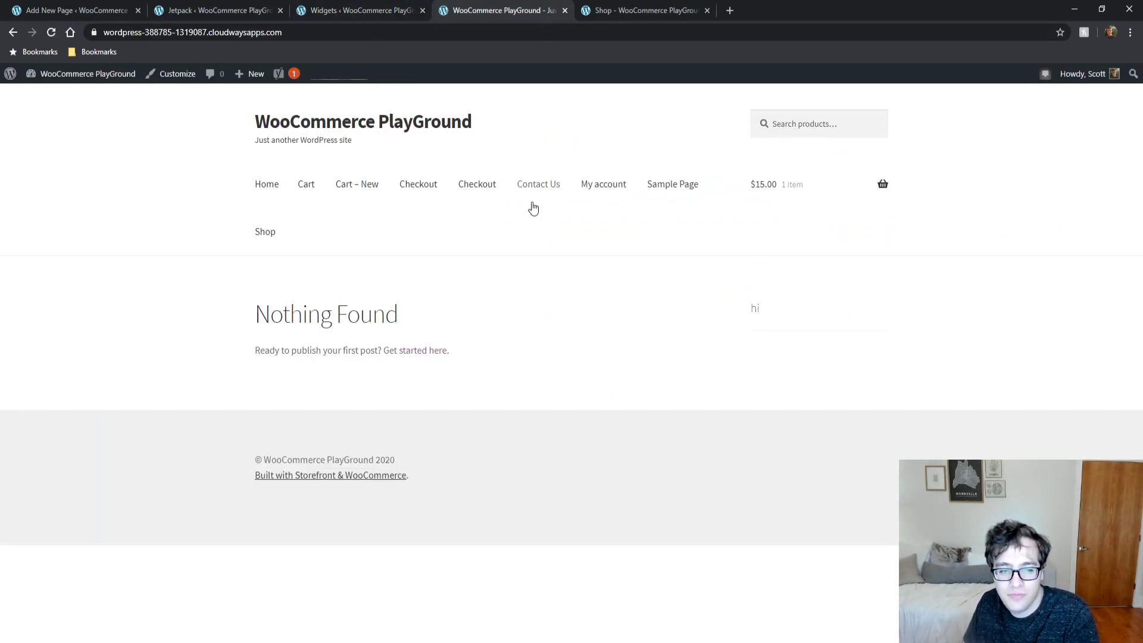
left_click_drag(744, 293, 800, 310)
left_click(844, 342)
left_click_drag(858, 347, 705, 302)
left_click(837, 288)
Step: Set the sidebar Archives widget's visibility to hide if the page is the Front page, and save it
left_click(369, 10)
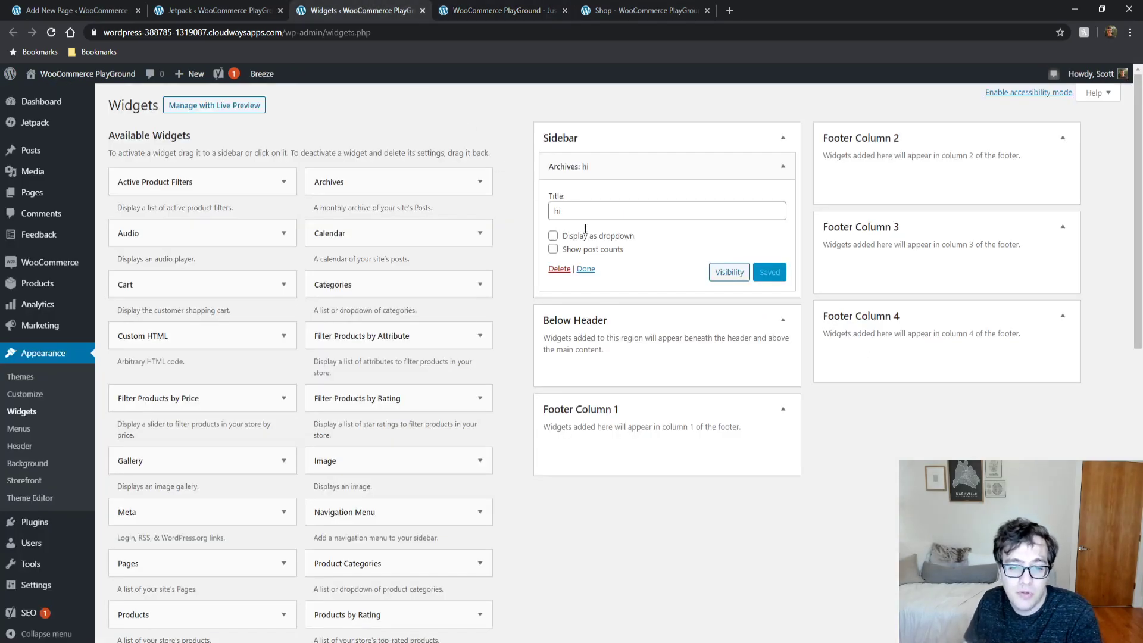
left_click(743, 274)
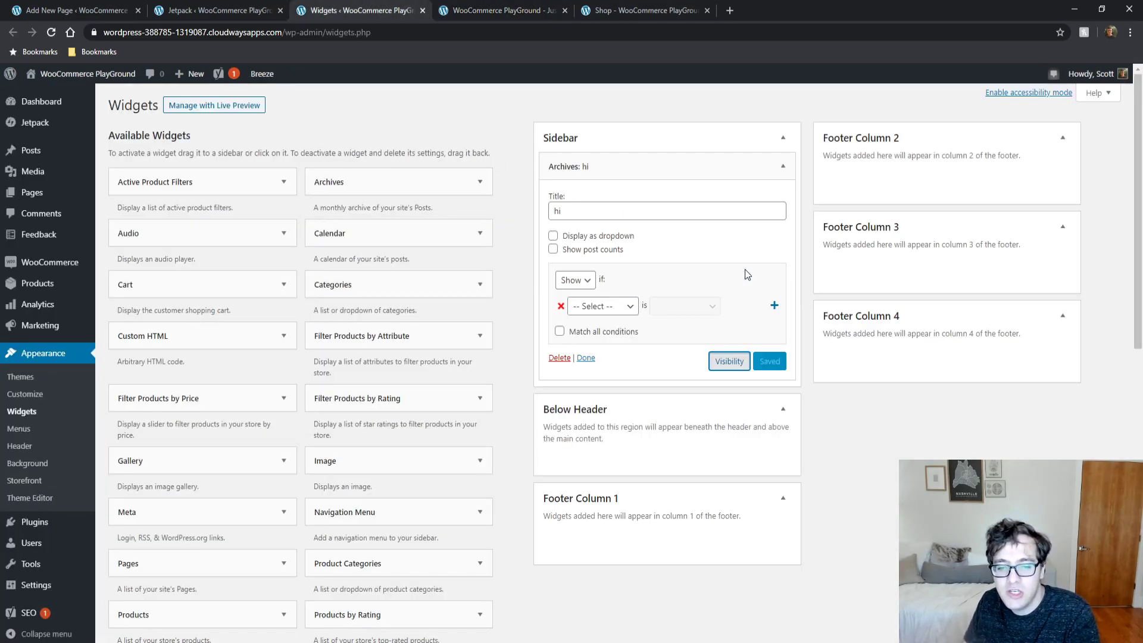
left_click(575, 280)
left_click(584, 299)
left_click(607, 309)
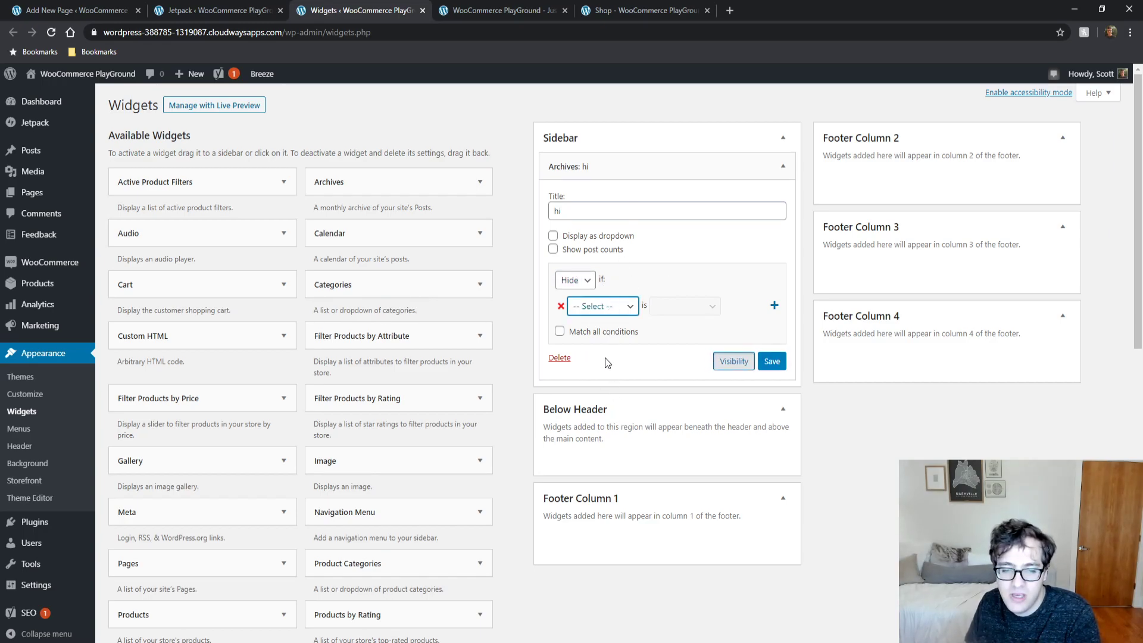
left_click(623, 403)
left_click(712, 306)
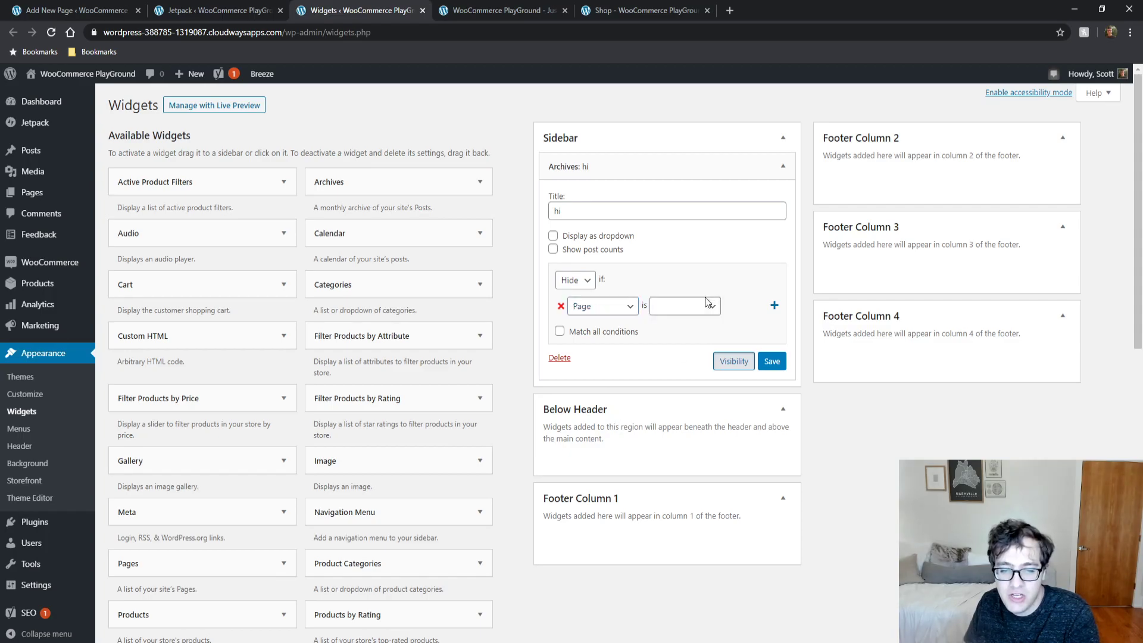
left_click(772, 362)
Step: Reload the homepage to check the sidebar area with the visibility rule applied
left_click(521, 10)
key("F5")
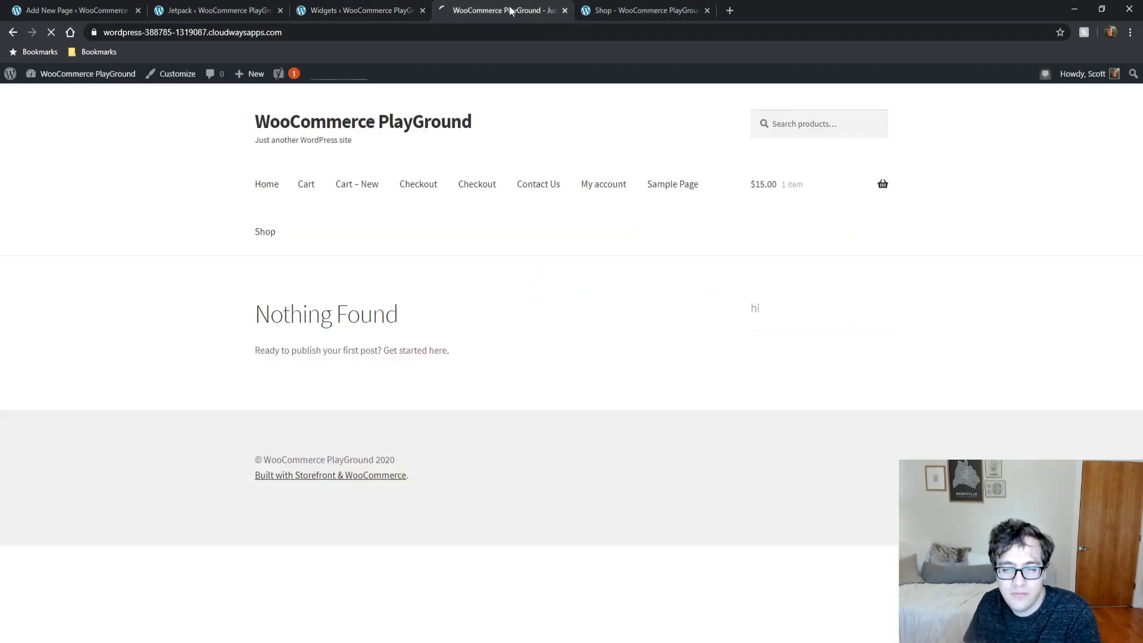
left_click_drag(782, 260, 866, 341)
left_click(859, 337)
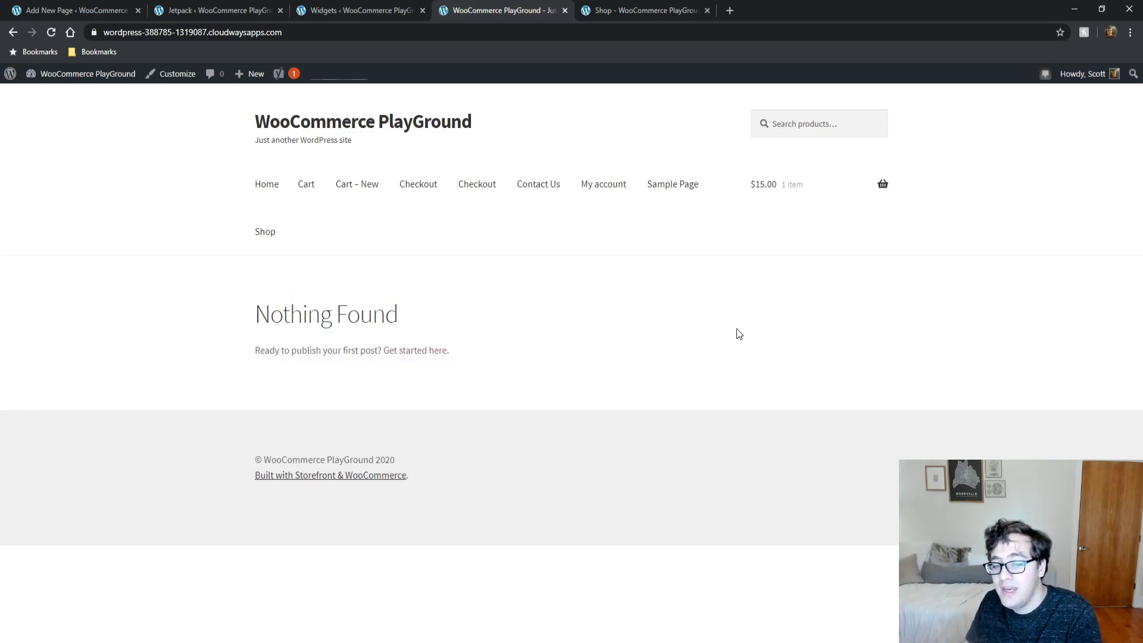
Step: Delete the Archives widget from the Sidebar area and reload the homepage
left_click(411, 10)
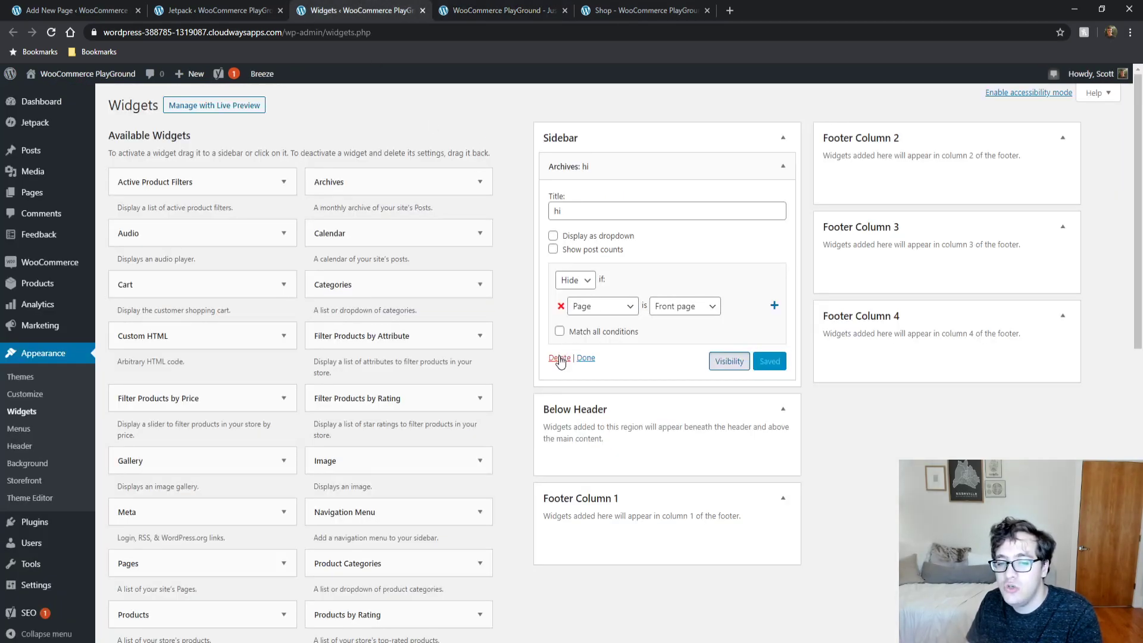
left_click(498, 10)
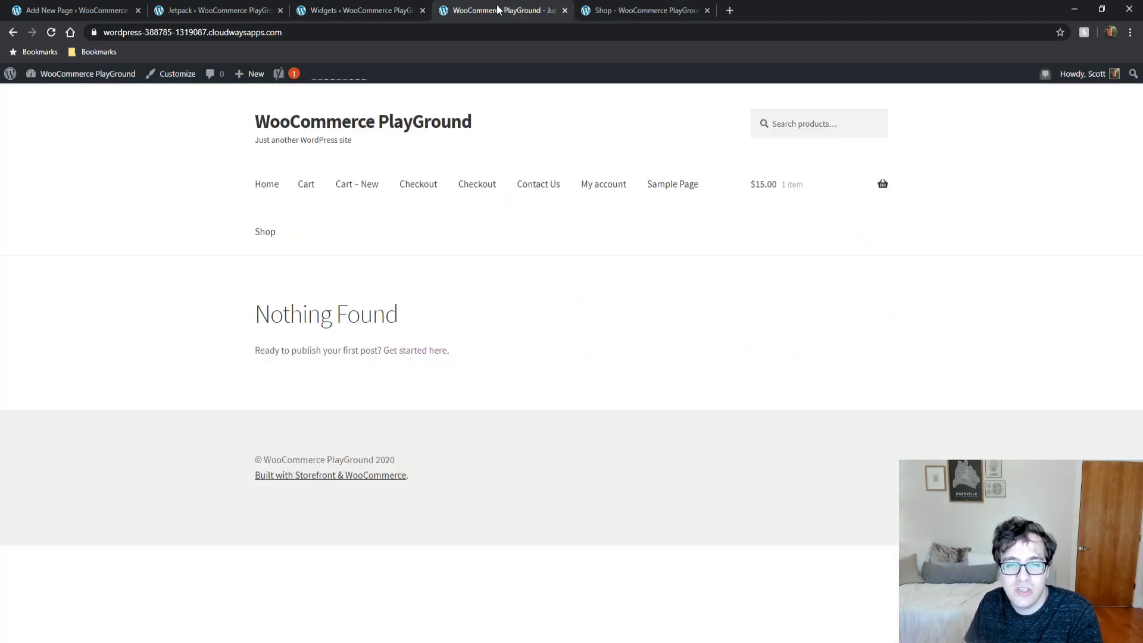
key("F5")
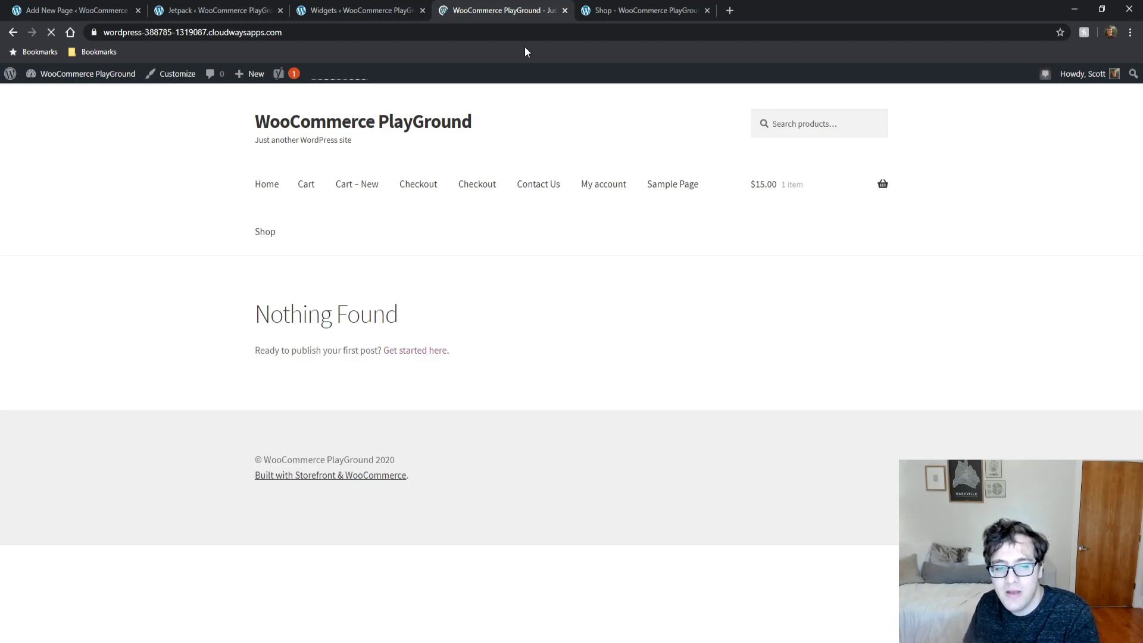
key("F5")
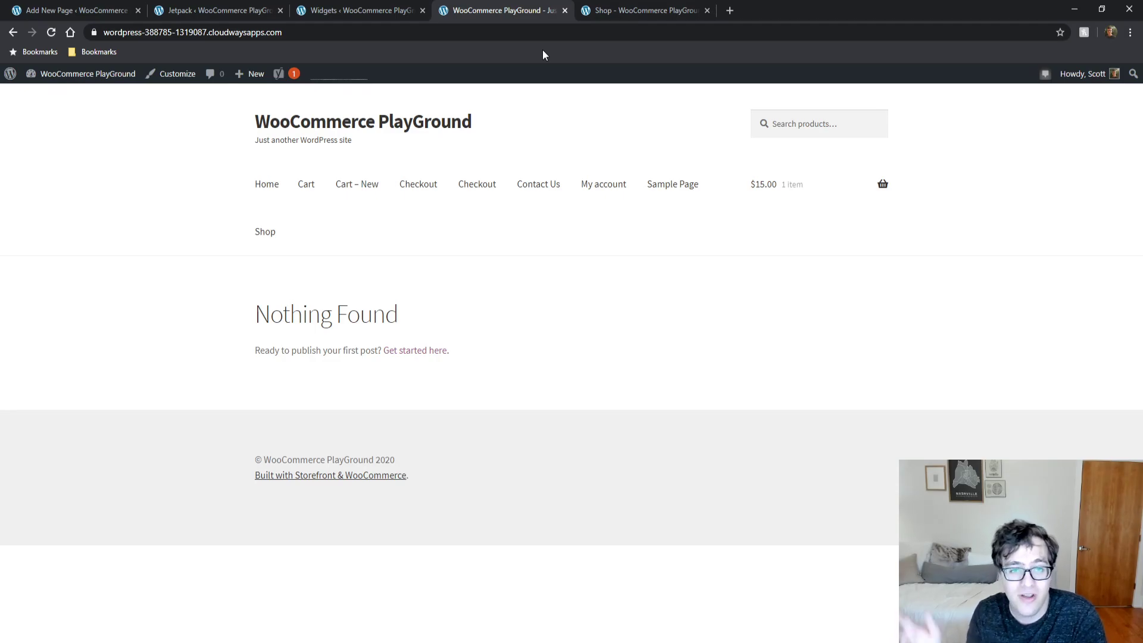
Step: Examine the homepage's main content and empty sidebar space, comparing with the Widgets page, and reload the homepage
left_click(381, 6)
left_click(476, 8)
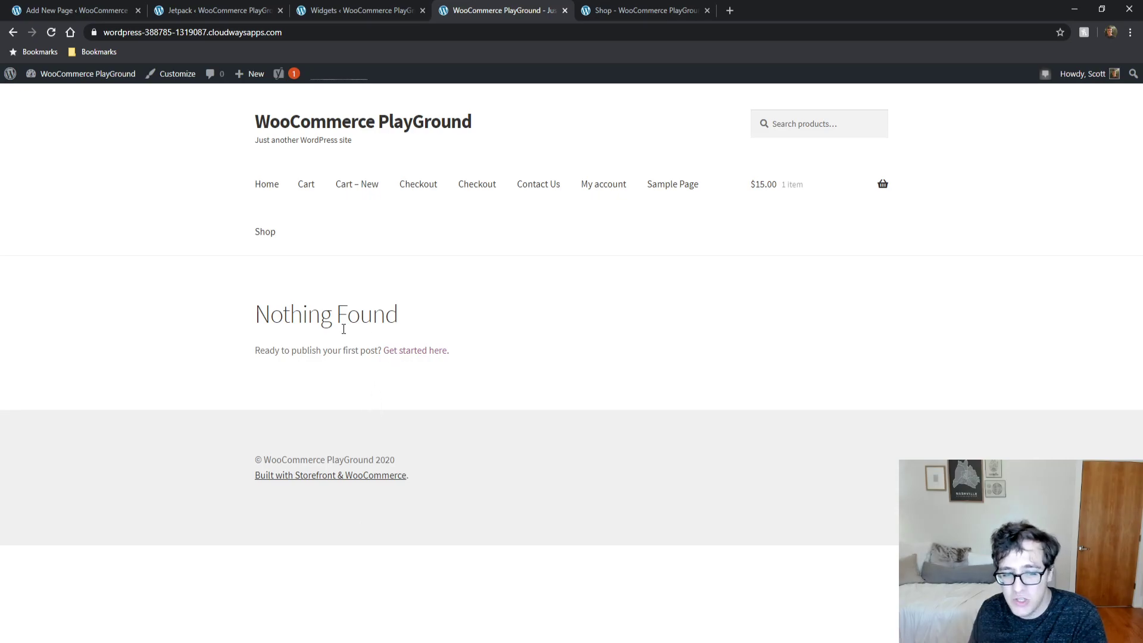
left_click_drag(255, 351, 371, 361)
triple_click(647, 306)
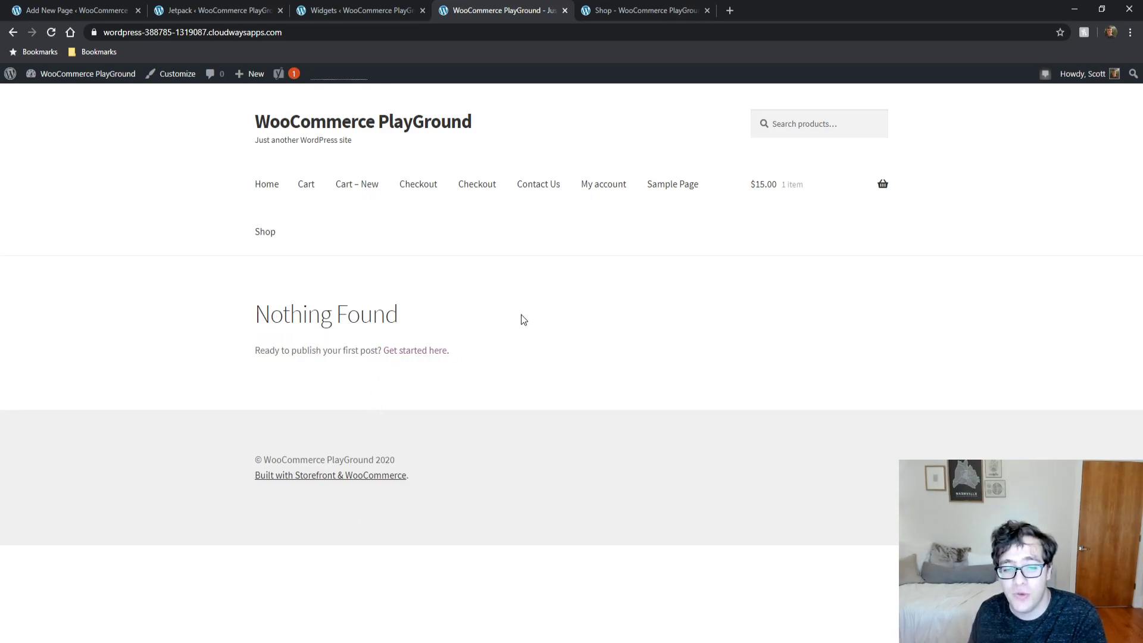
left_click(639, 310)
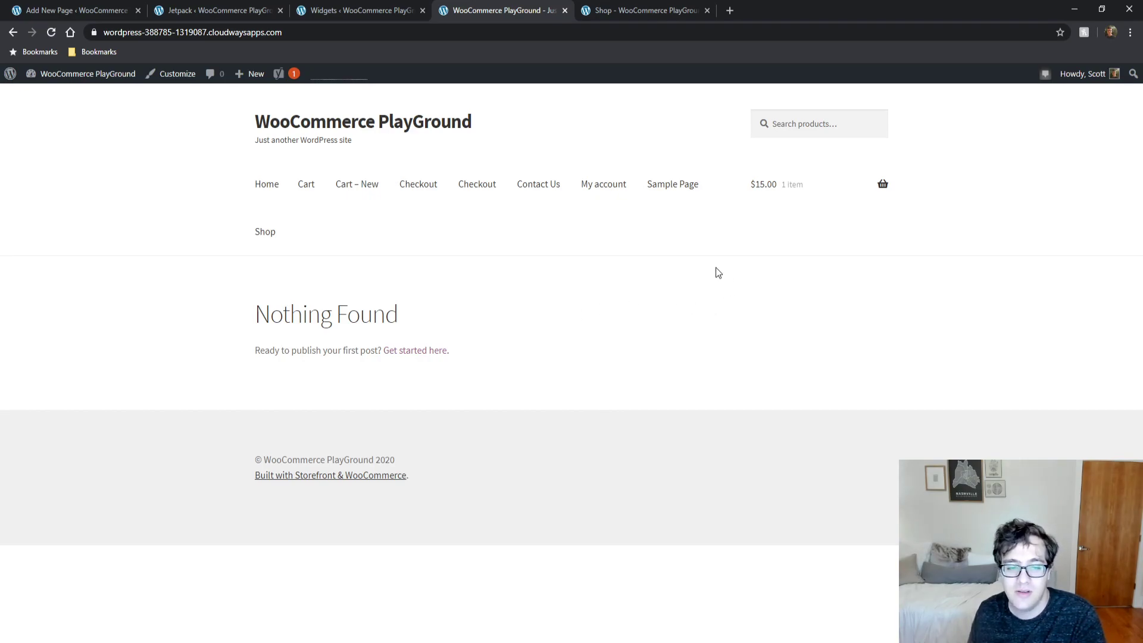
left_click_drag(231, 304, 518, 345)
left_click(527, 364)
left_click(349, 16)
left_click(470, 10)
key("F5")
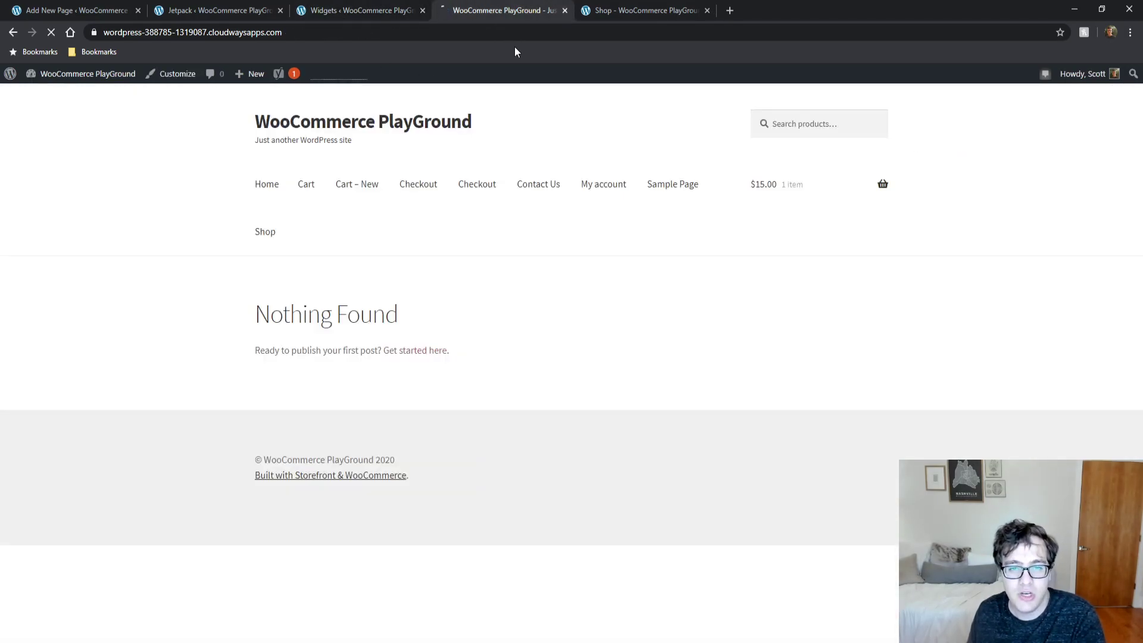
Step: Return to the Jetpack Writing settings and review the Post by email and WordPress.com toolbar sections
left_click(329, 6)
left_click(243, 8)
left_click(332, 7)
left_click(247, 6)
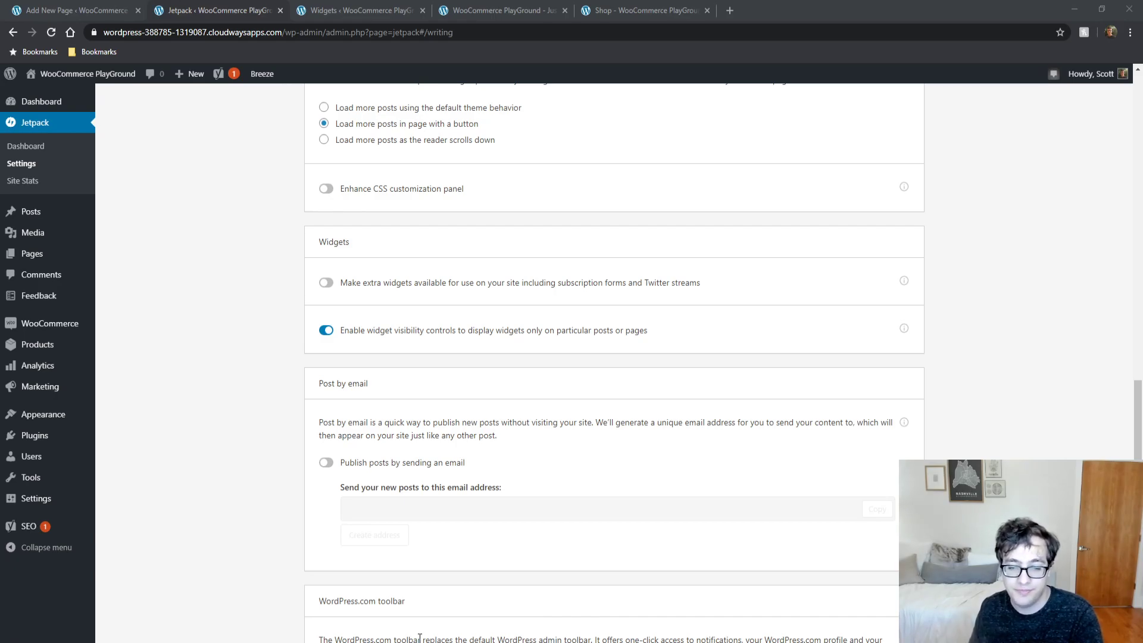
scroll(445, 403, "down", 3)
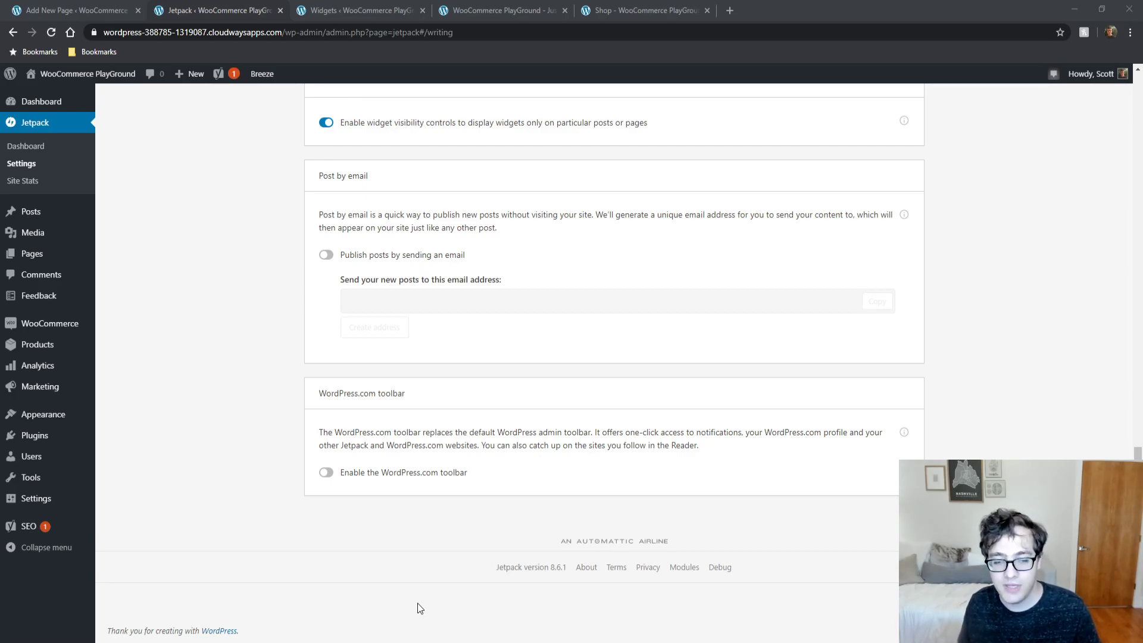
left_click(986, 255)
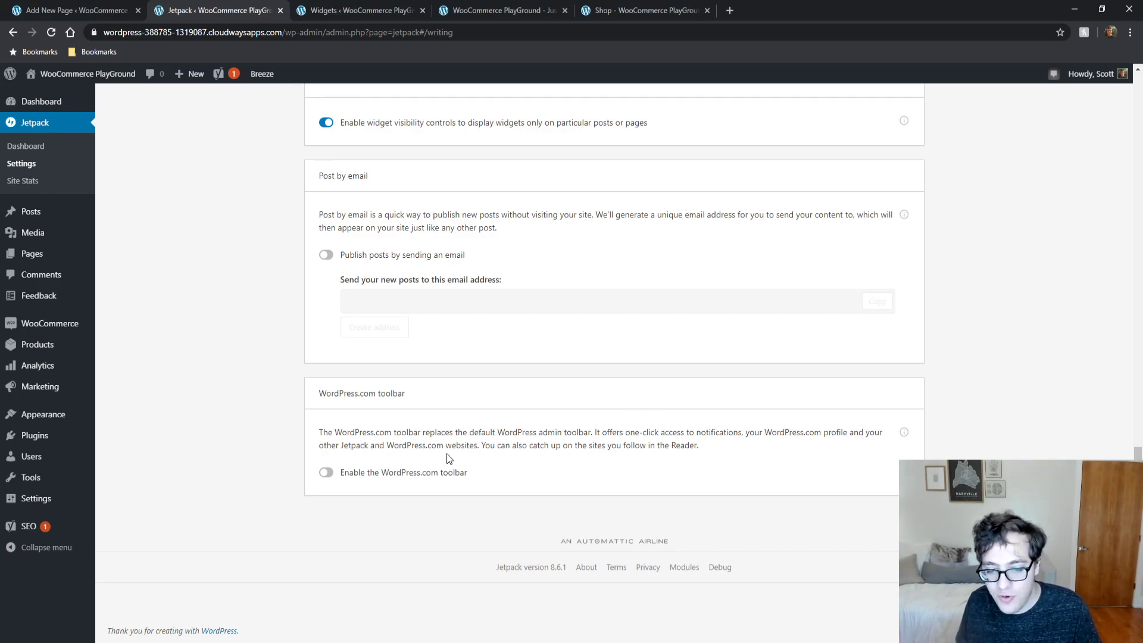
Step: Close the Widgets and Shop browser tabs, keeping the store homepage open
left_click(402, 13)
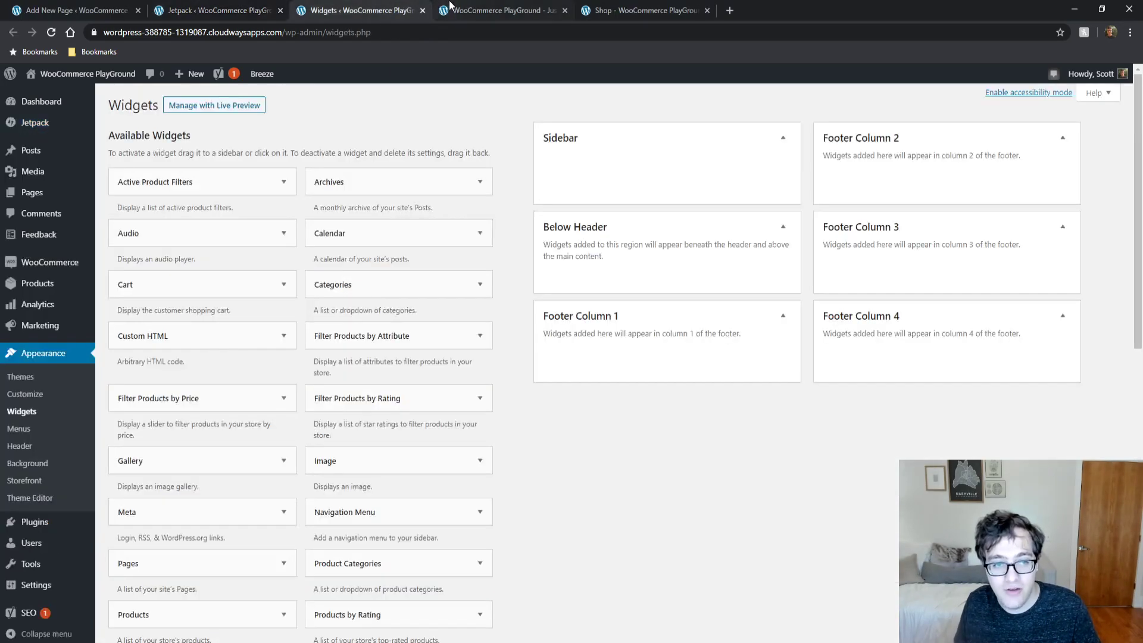
left_click(436, 13)
left_click(422, 10)
left_click(565, 10)
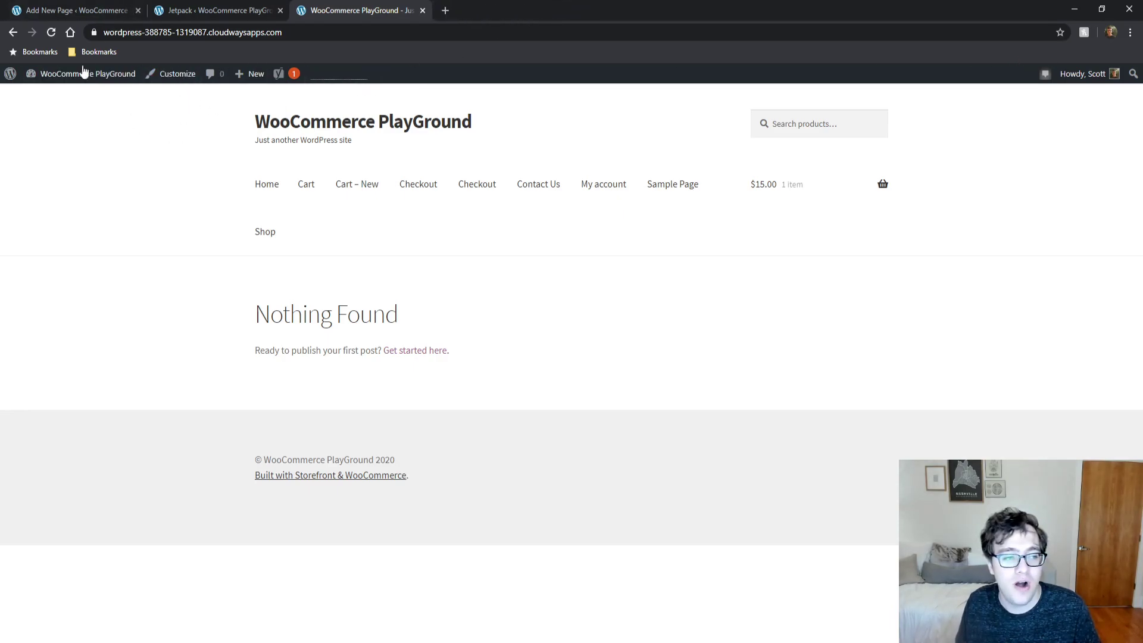
Step: Enable the WordPress.com toolbar in the Jetpack Writing settings and check it on the reloaded homepage
left_click(253, 8)
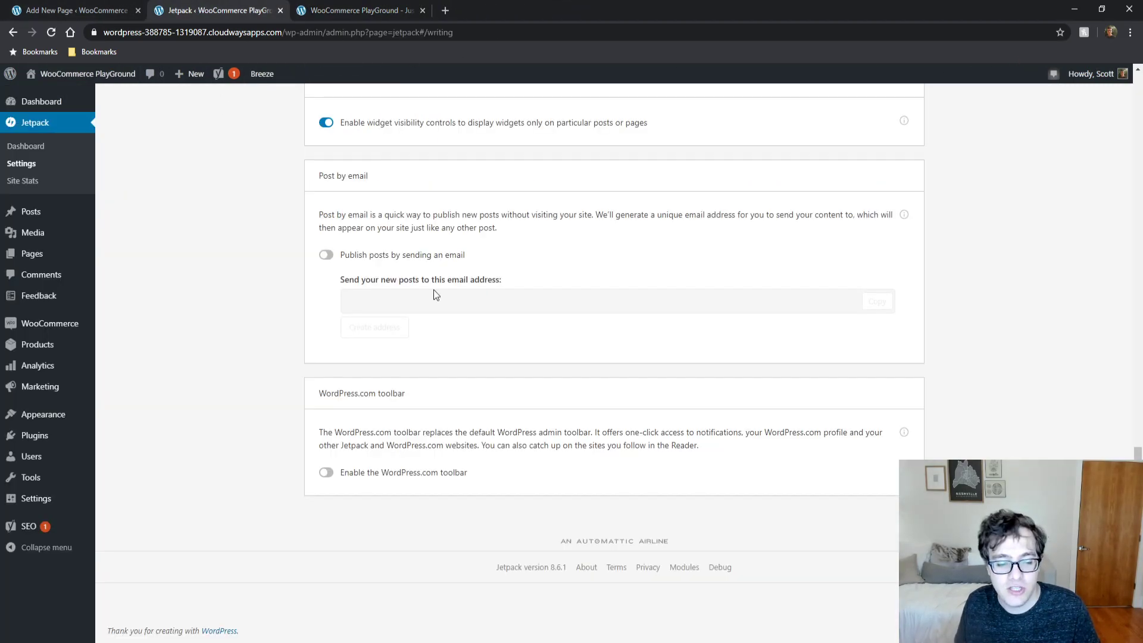
left_click(326, 472)
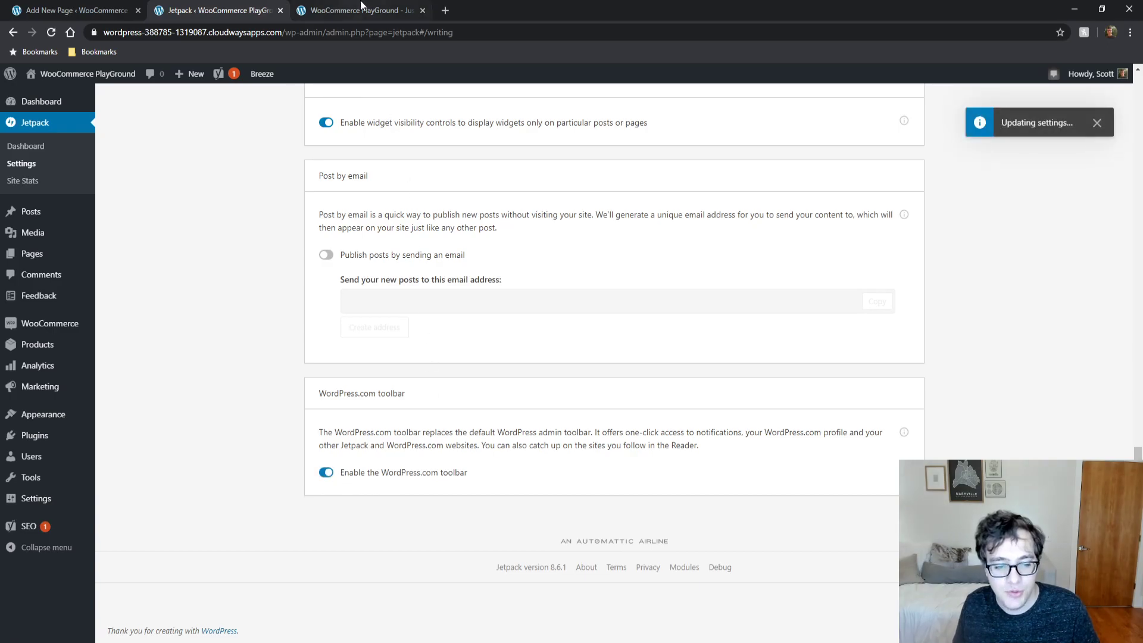
left_click(367, 13)
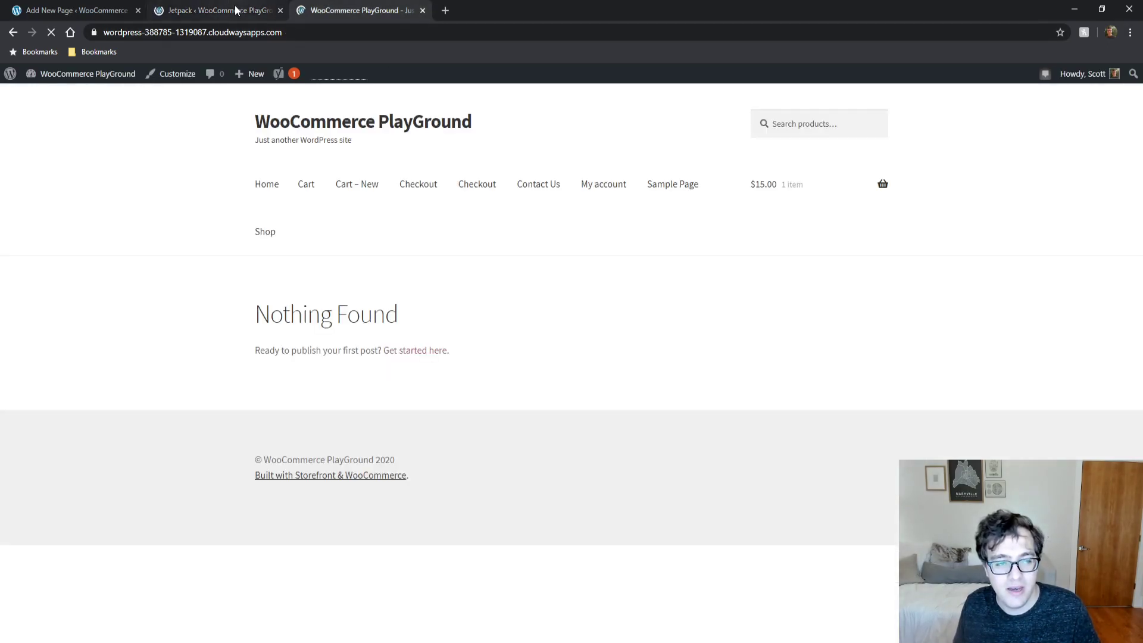
left_click(234, 7)
left_click(315, 6)
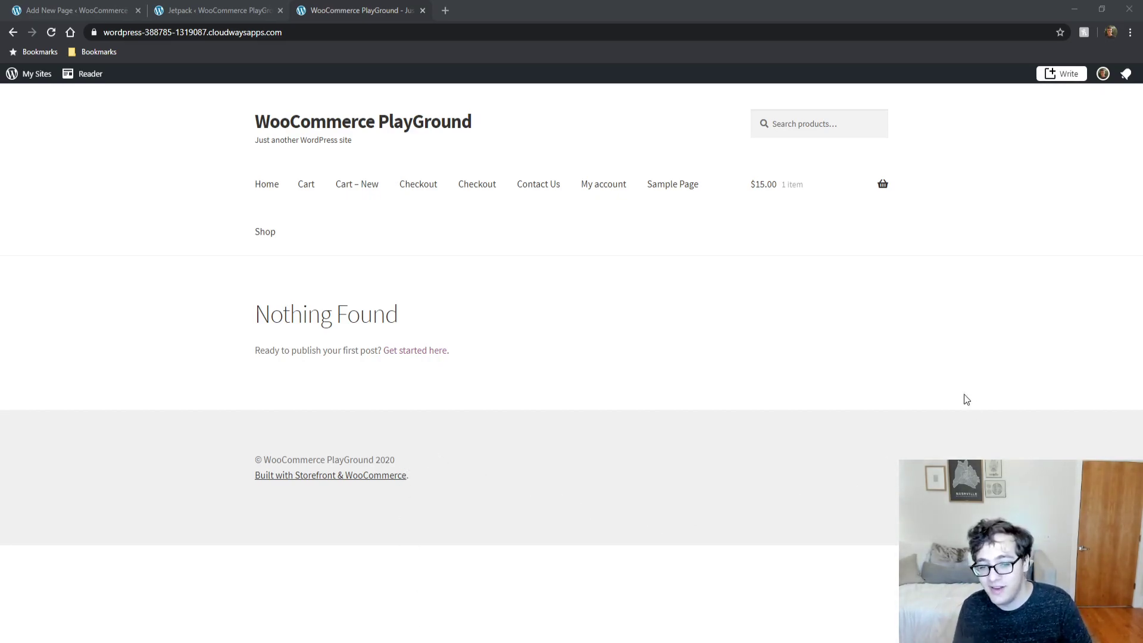
left_click(1031, 359)
Step: Disable the WordPress.com toolbar in the Writing settings and open the Jetpack Sharing settings
left_click(190, 10)
left_click(327, 473)
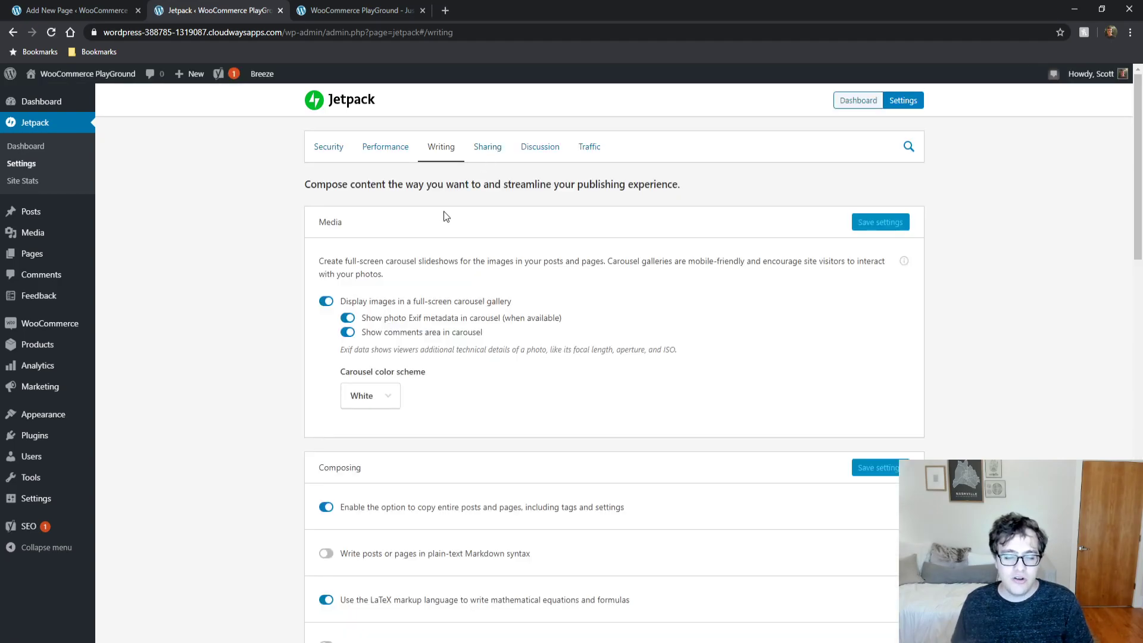
left_click(498, 156)
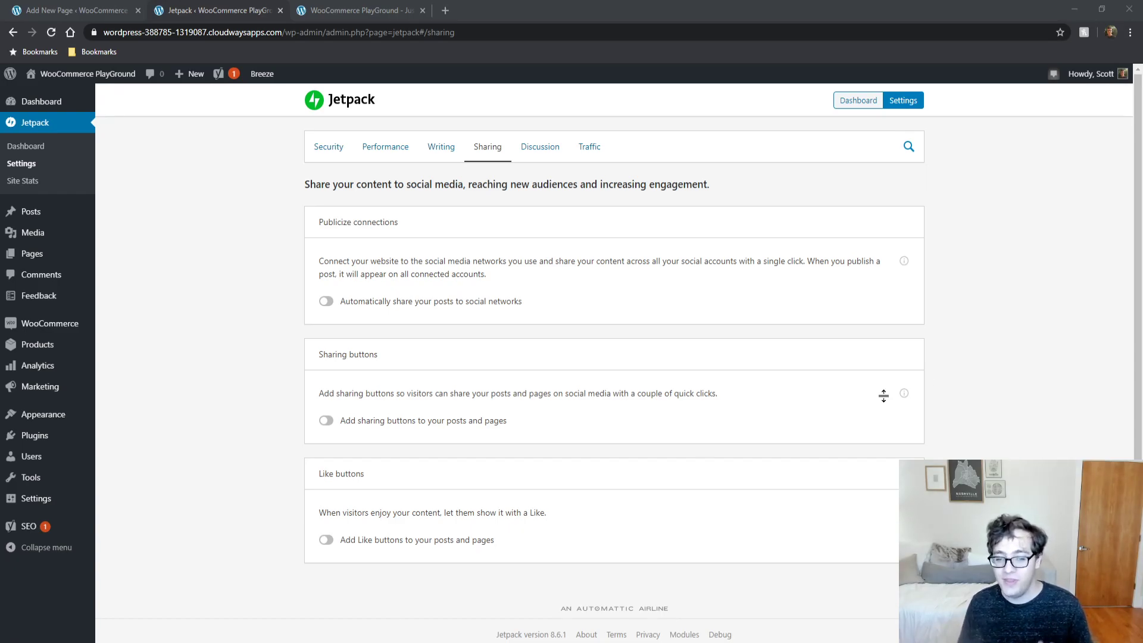
Step: Enable Like buttons, sharing buttons and automatic sharing of posts to social networks in the Sharing settings
left_click(325, 539)
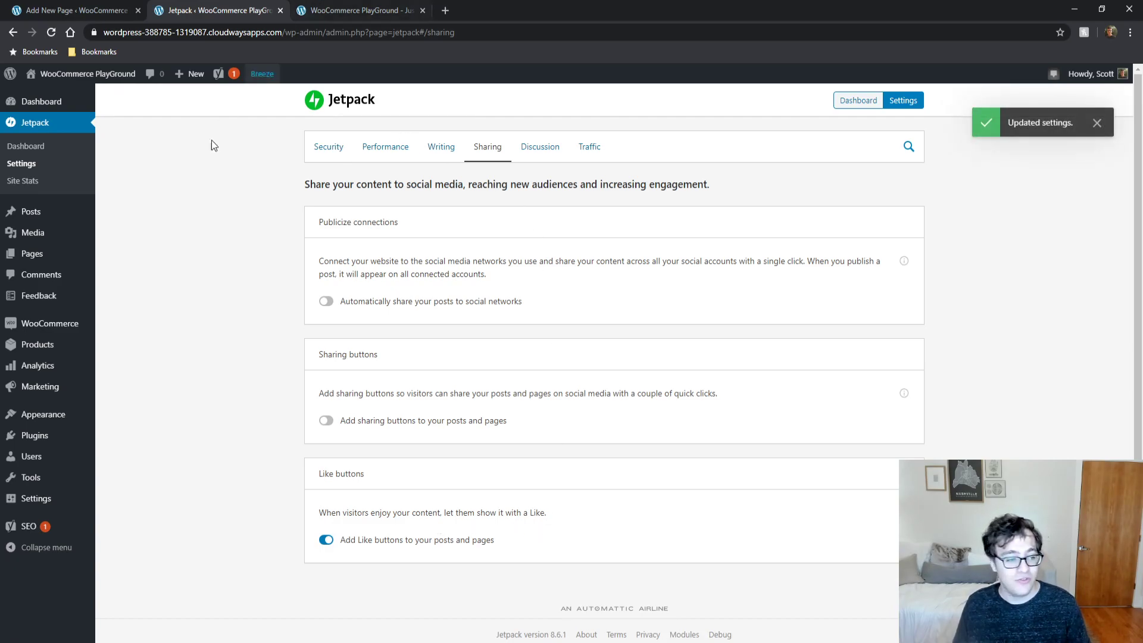
left_click(327, 421)
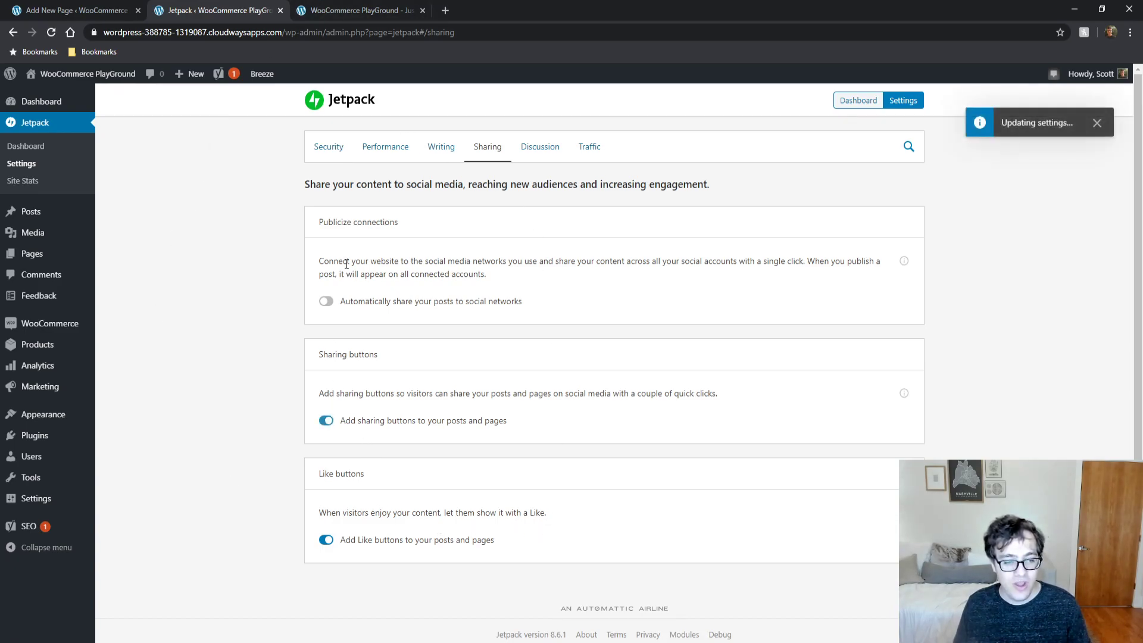
left_click(329, 302)
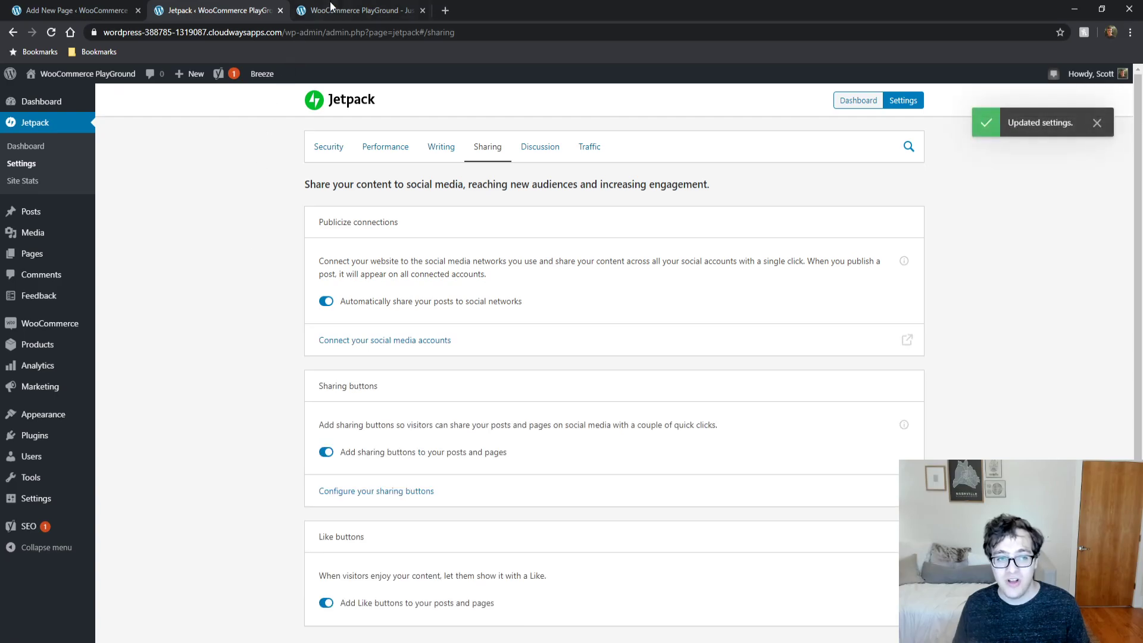
Step: Reopen the store homepage from its site title and return to the Jetpack Sharing settings
left_click(331, 11)
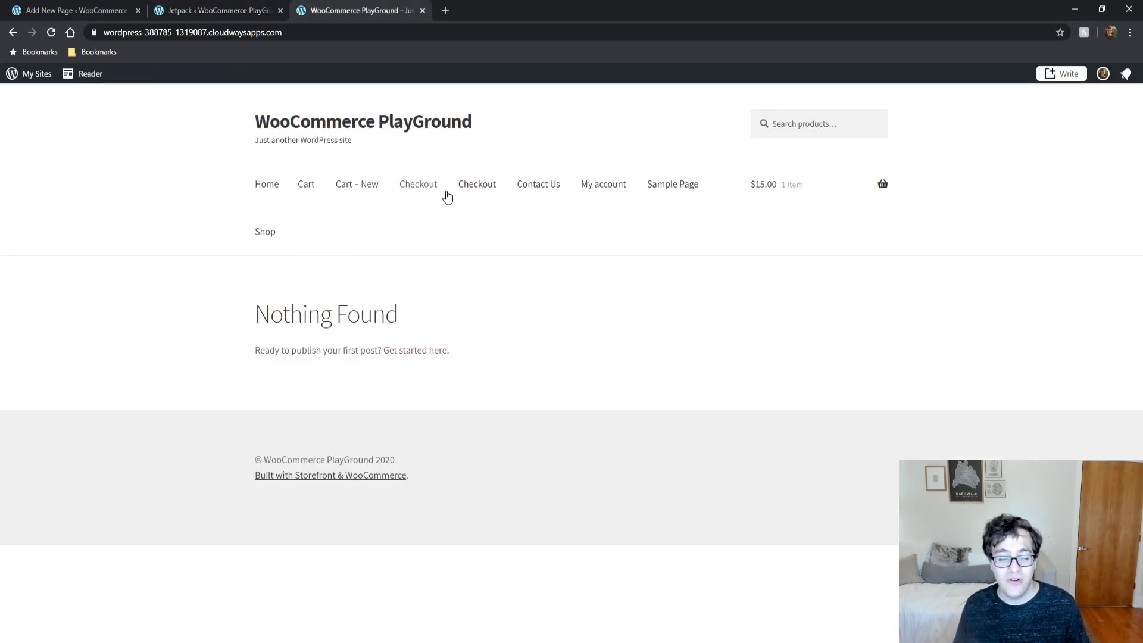
left_click(546, 188)
left_click(381, 122)
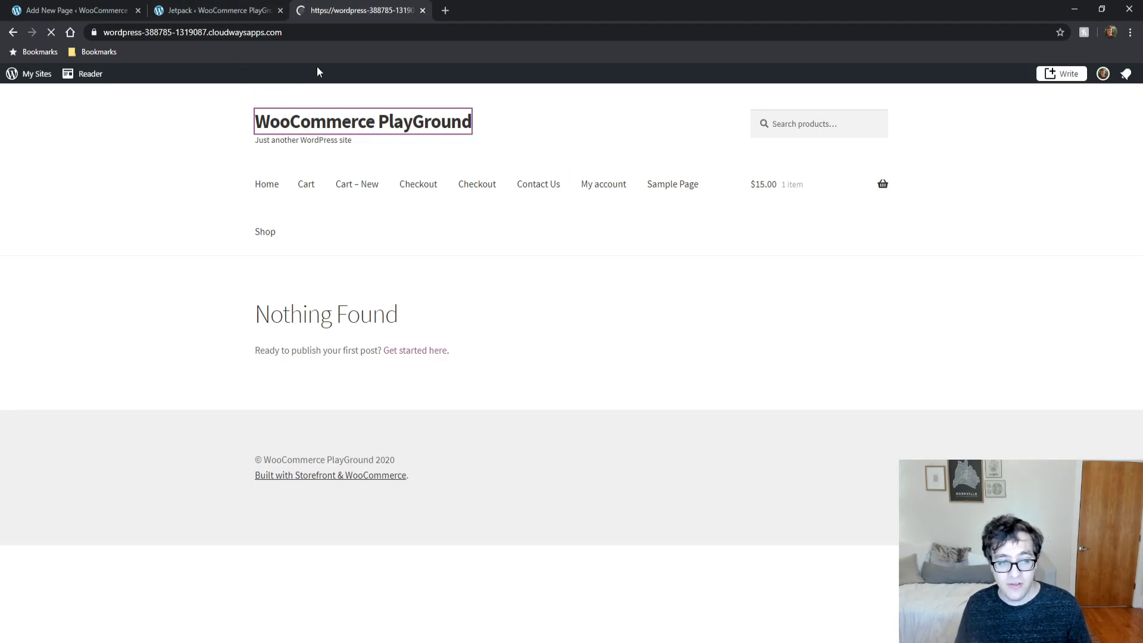
left_click(207, 7)
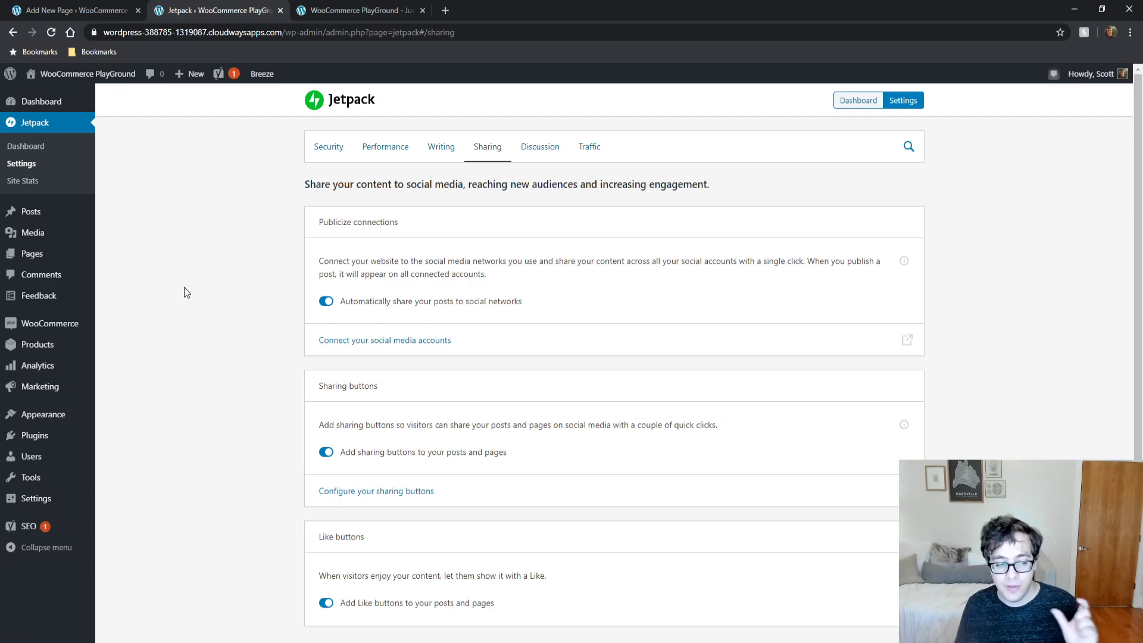
Step: Recheck the store homepage and disable Like buttons for posts and pages in the Jetpack Sharing settings
mouse_move(66, 503)
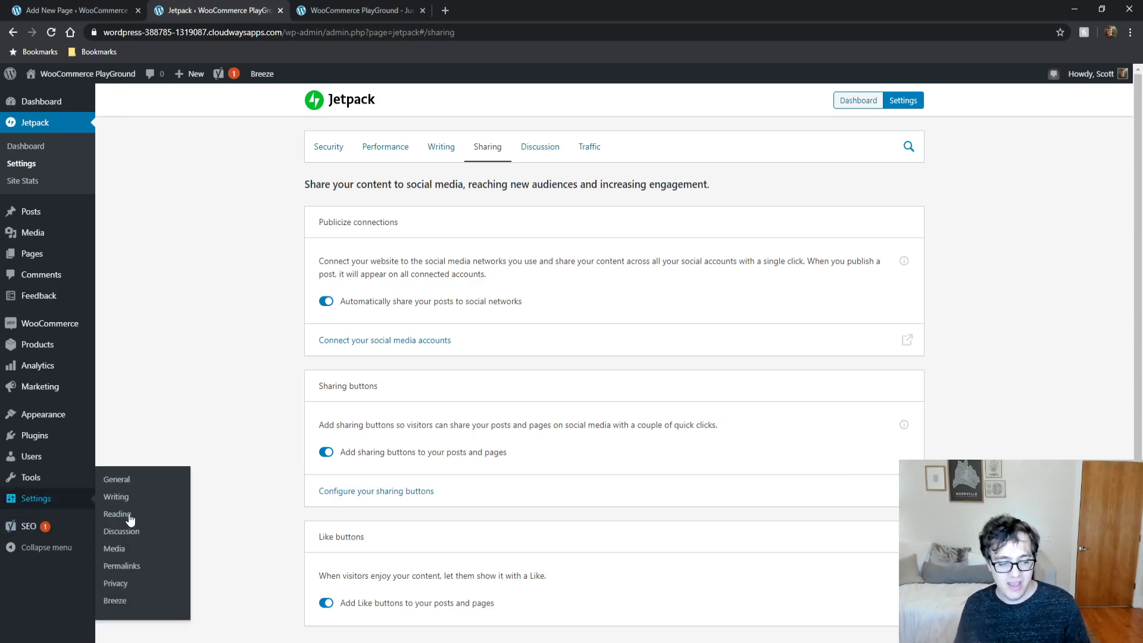
left_click(357, 10)
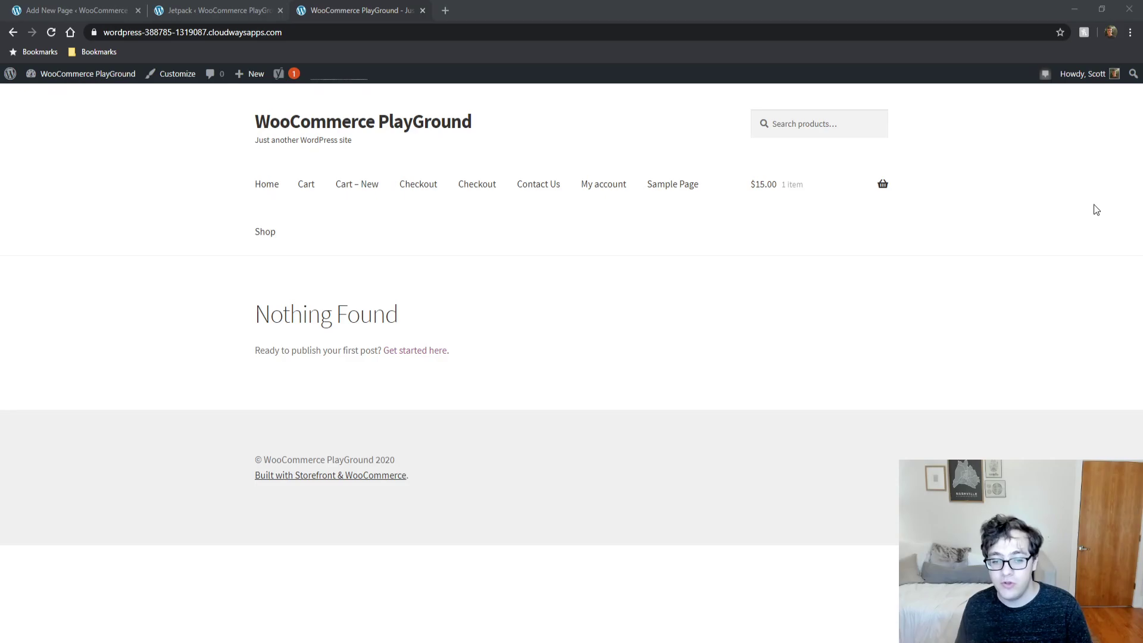
left_click(238, 10)
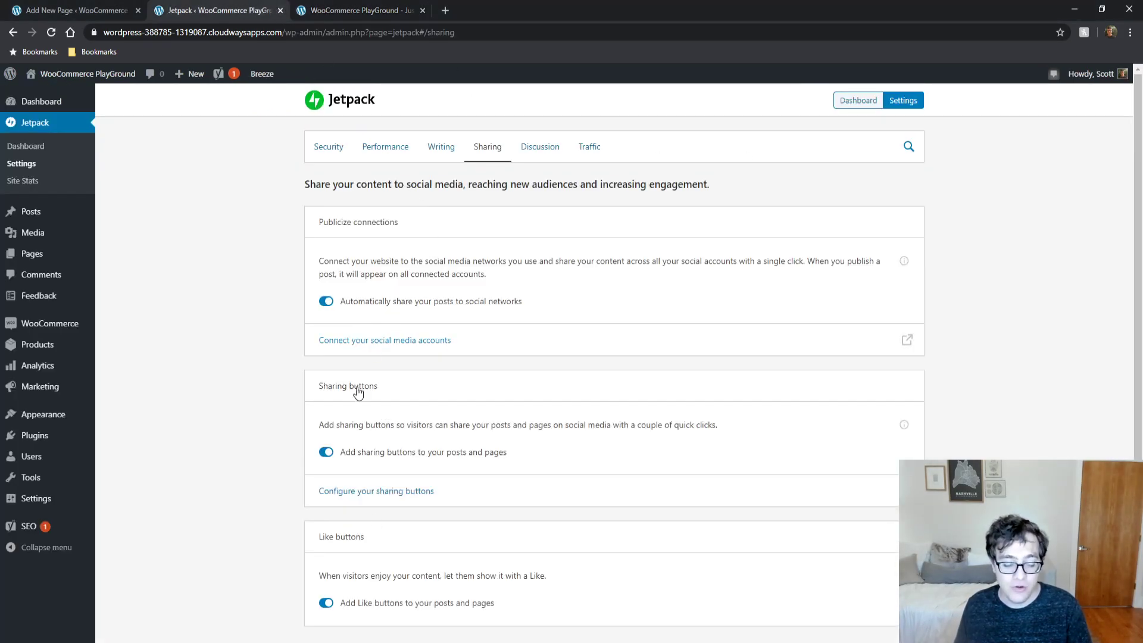
scroll(364, 363, "down", 3)
left_click(327, 473)
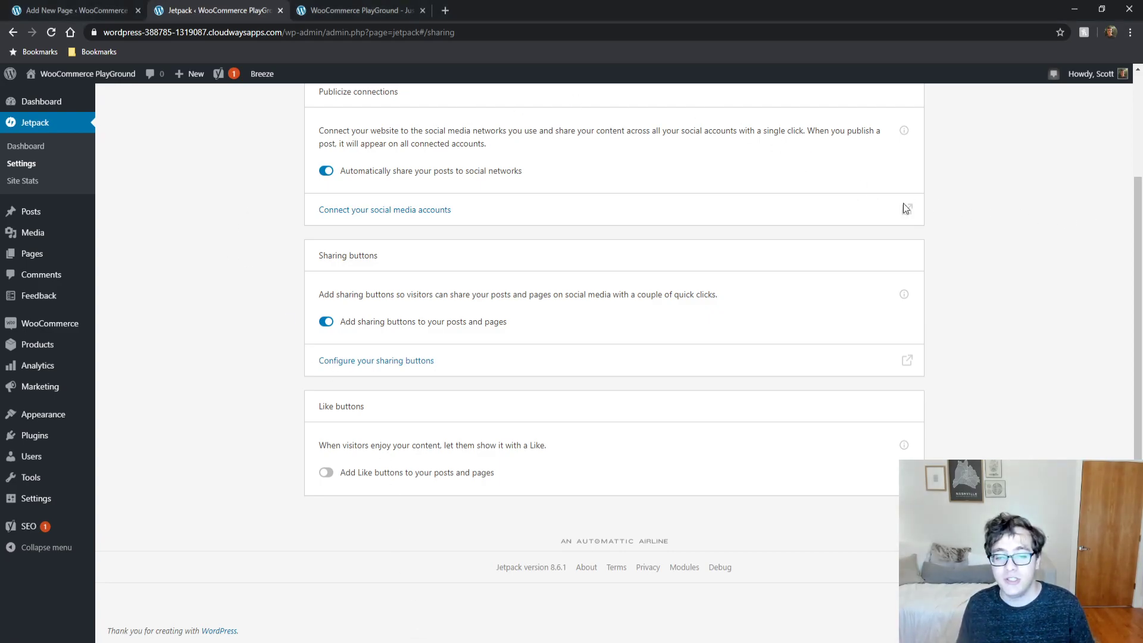
Step: Open the social media account connections page from the Sharing settings, review the available services, and close it
scroll(953, 204, "up", 2)
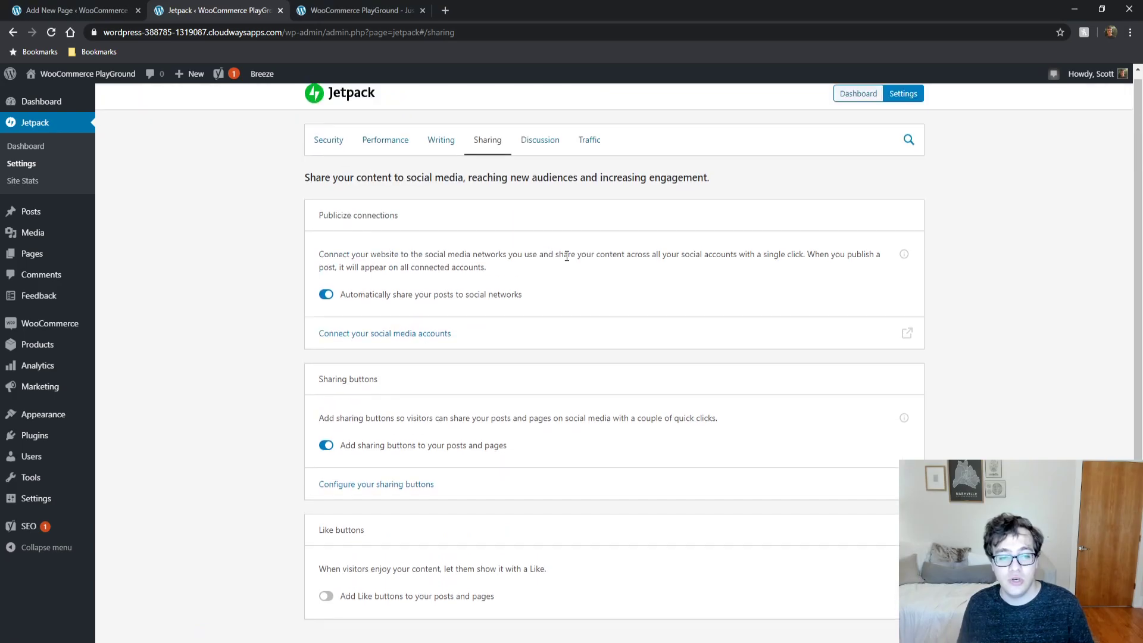
middle_click(402, 334)
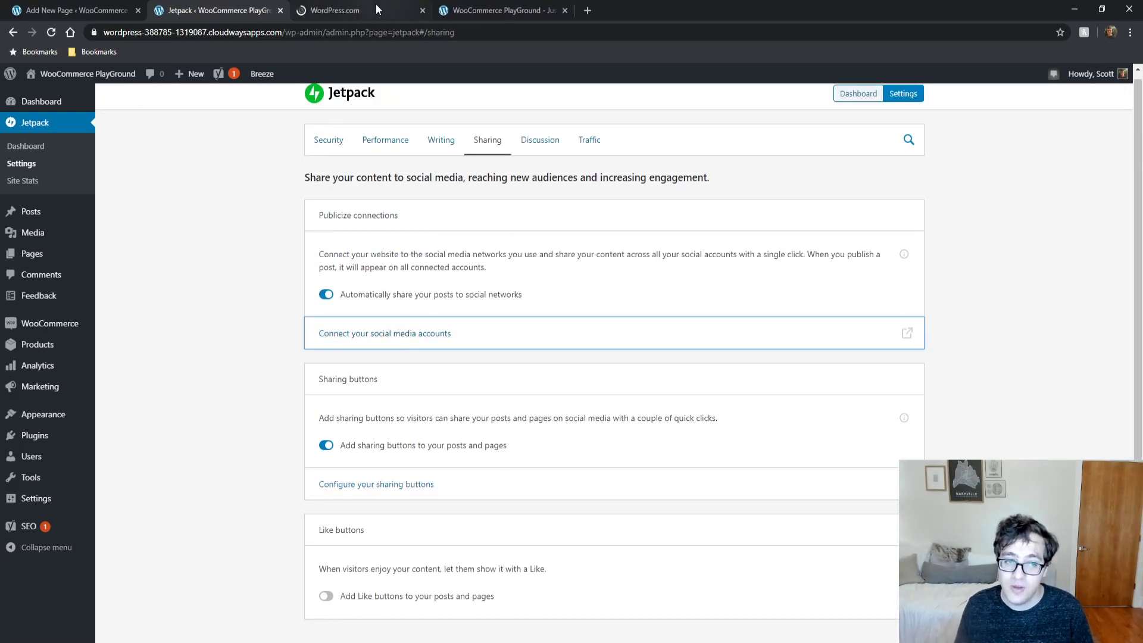
left_click(377, 10)
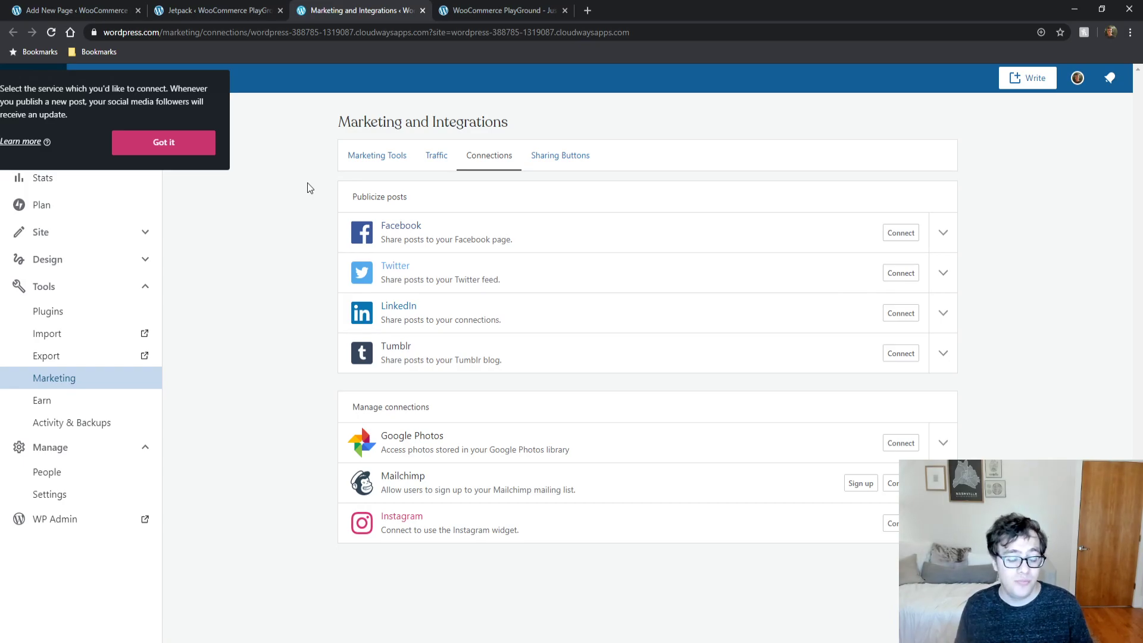
left_click(265, 7)
left_click(423, 11)
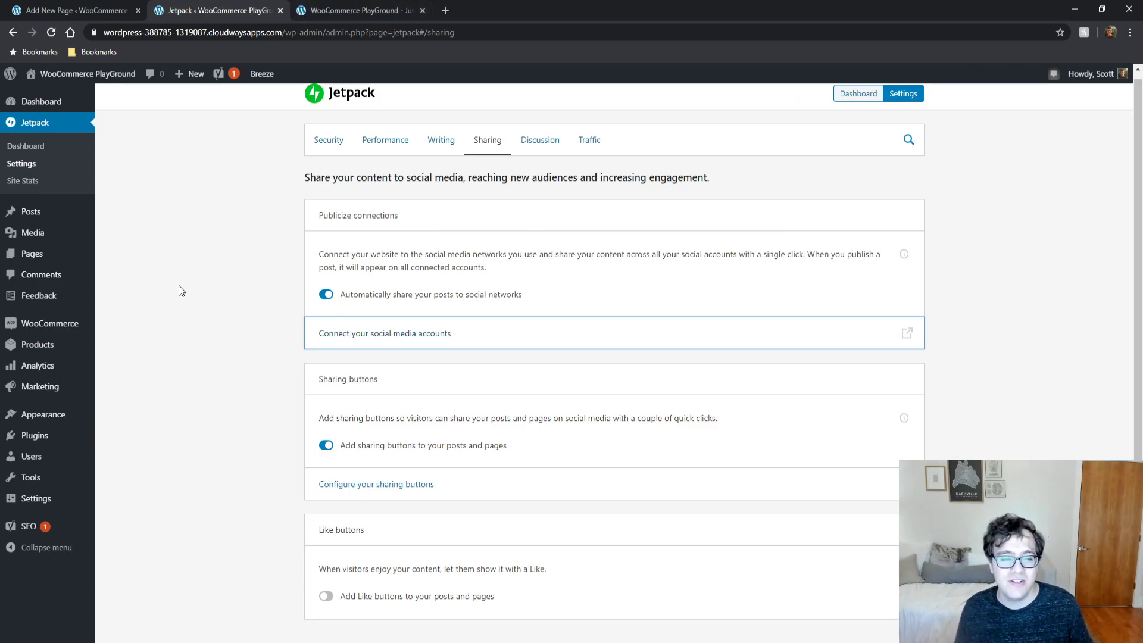
Step: Disable automatic sharing of posts to social networks in the Sharing settings
left_click(325, 295)
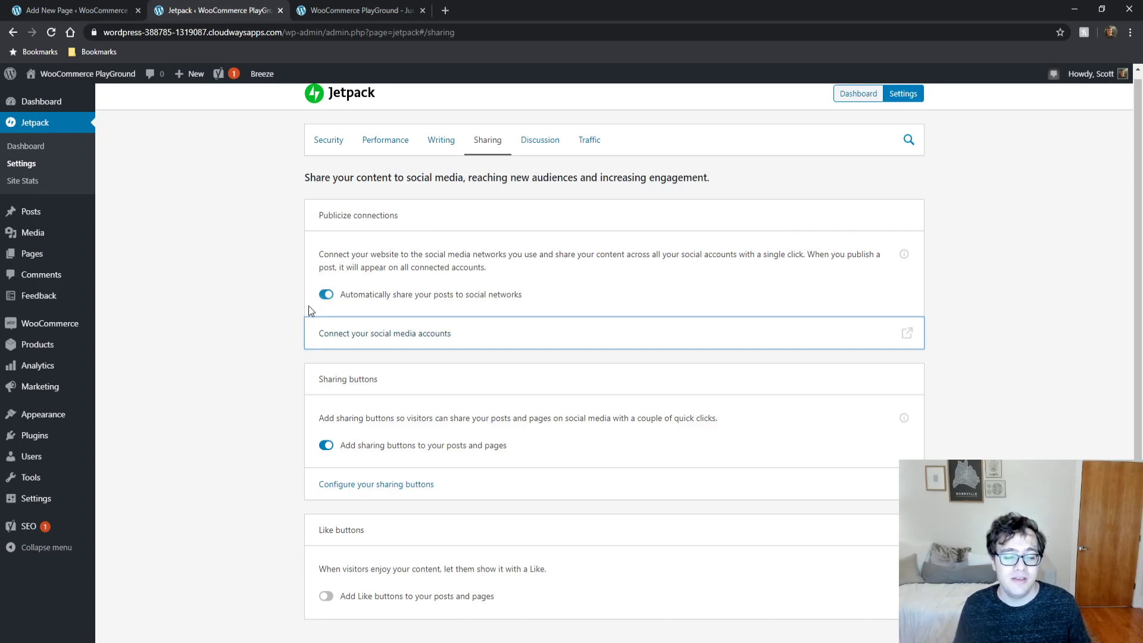
mouse_move(70, 513)
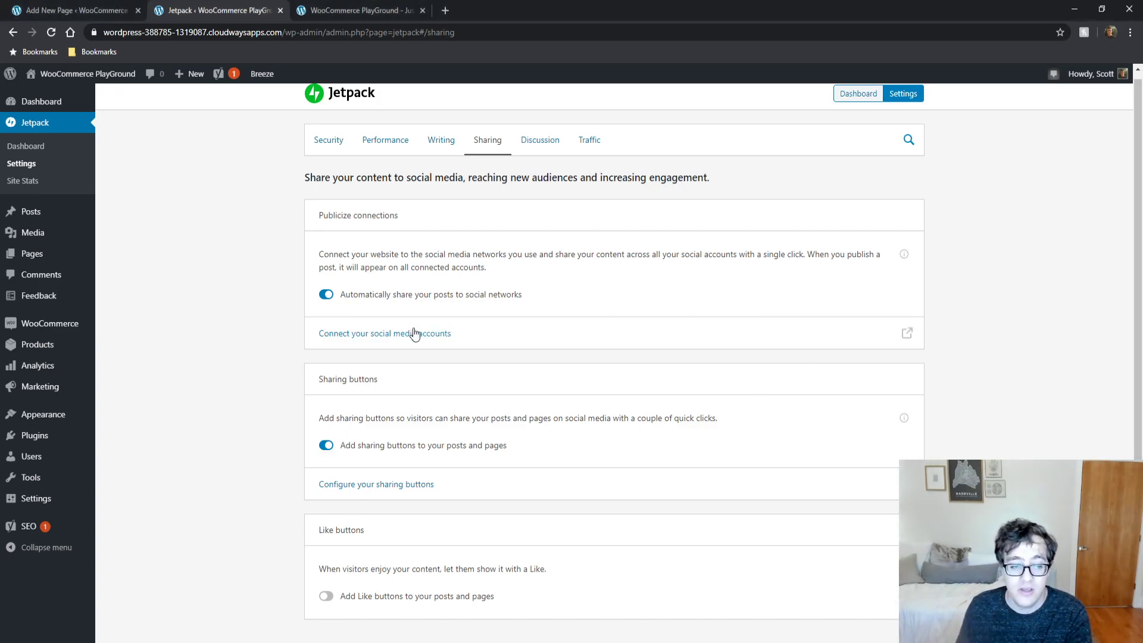
left_click(323, 296)
left_click(322, 295)
Step: Open the sharing buttons configuration page and examine the Twitter and Facebook buttons in its preview
left_click(415, 493)
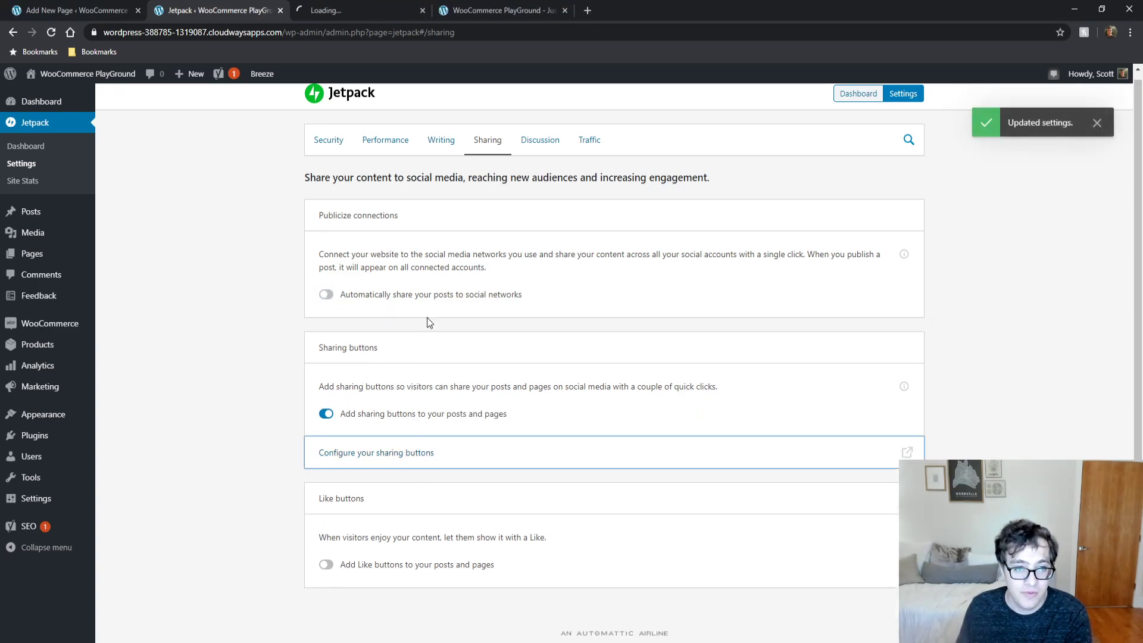
left_click(298, 8)
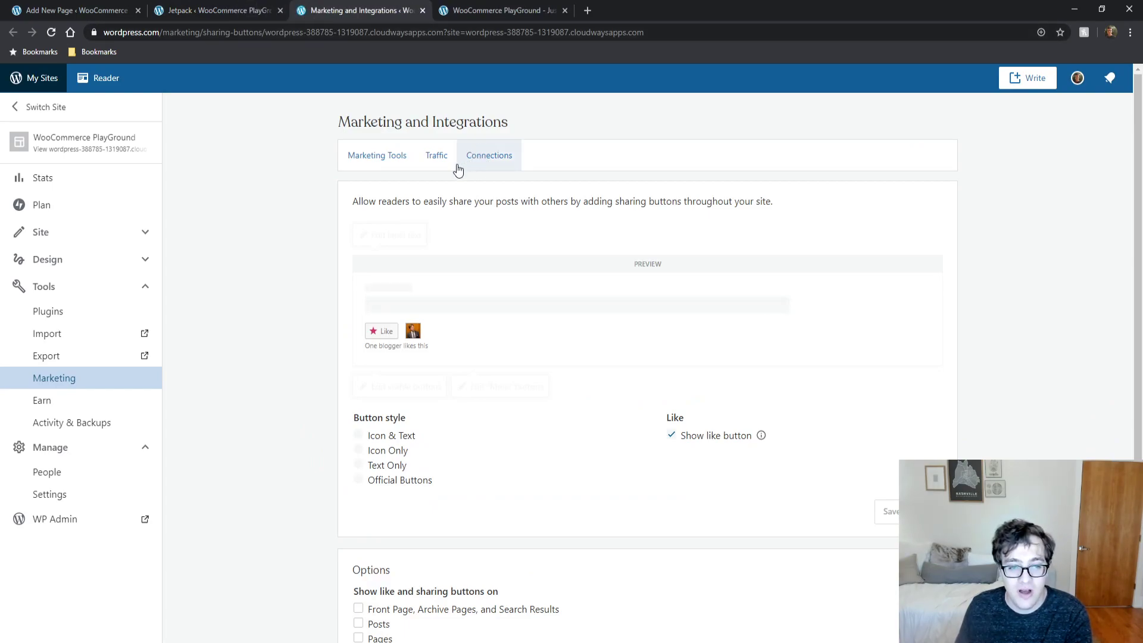
scroll(396, 196, "down", 2)
scroll(457, 262, "up", 2)
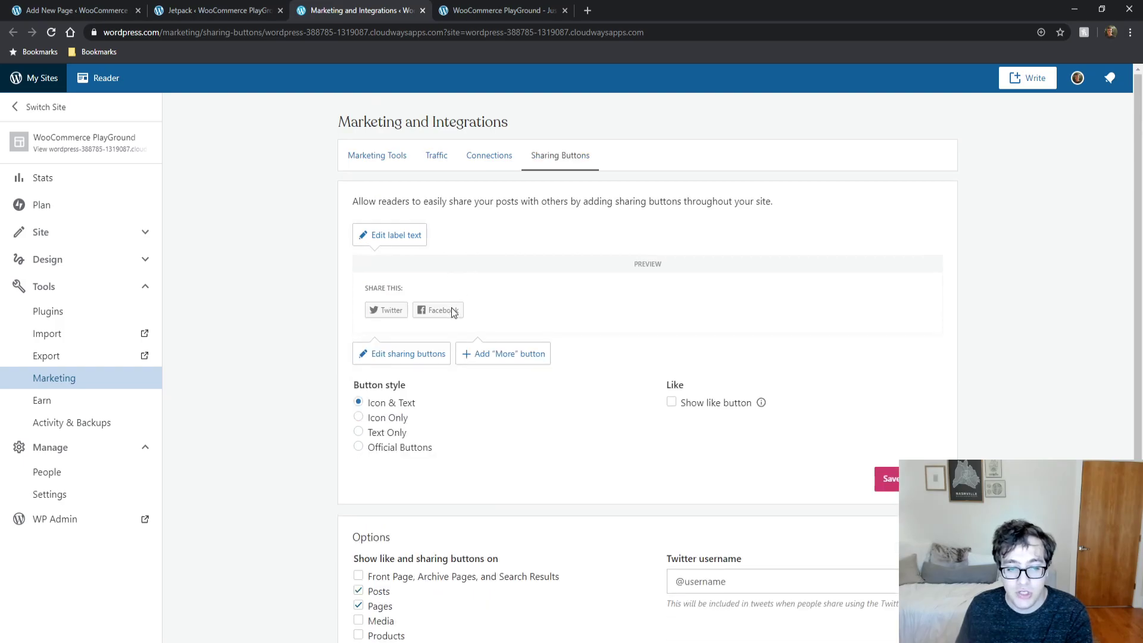
left_click_drag(451, 309, 382, 303)
left_click(471, 282)
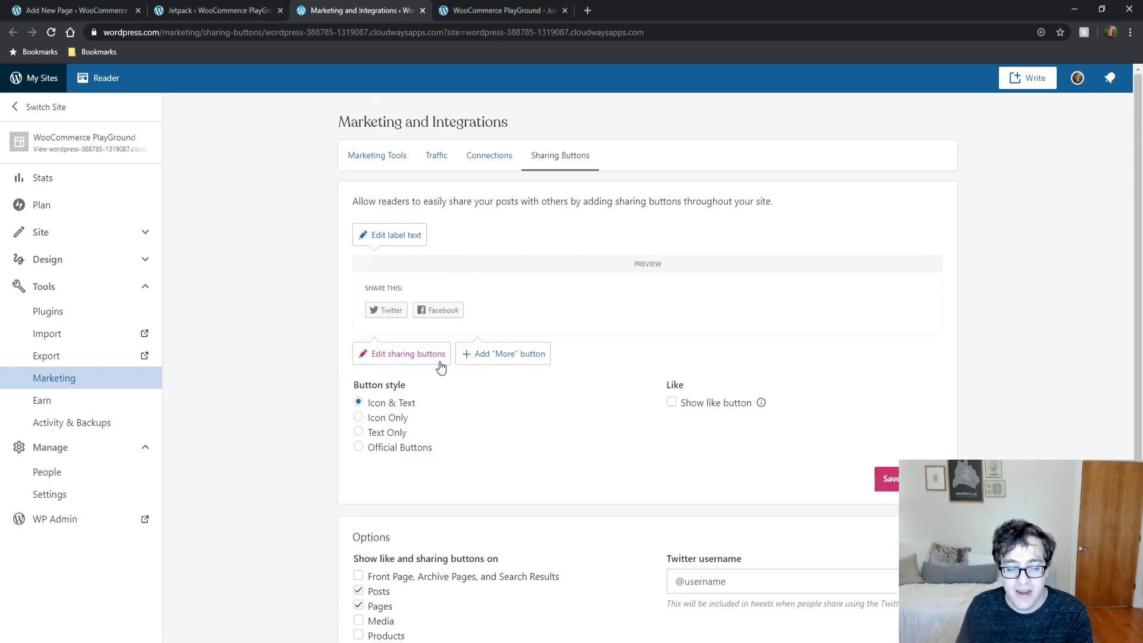
Step: Try the Official Buttons, Text Only and Icon & Text styles, and set the button style to Icon Only
left_click(385, 447)
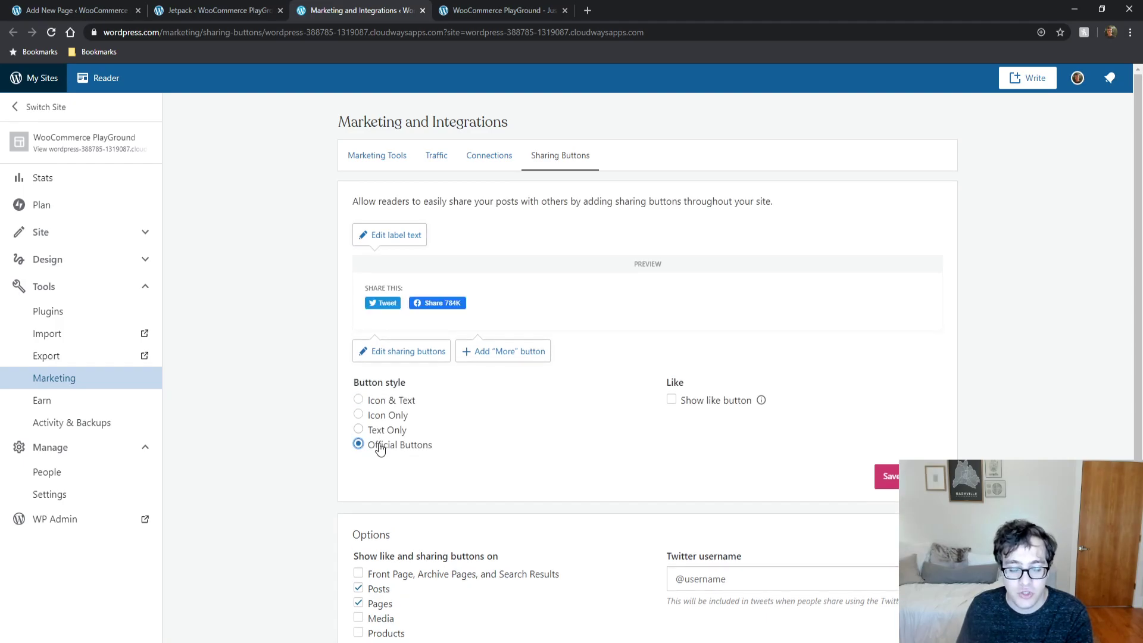
left_click(359, 431)
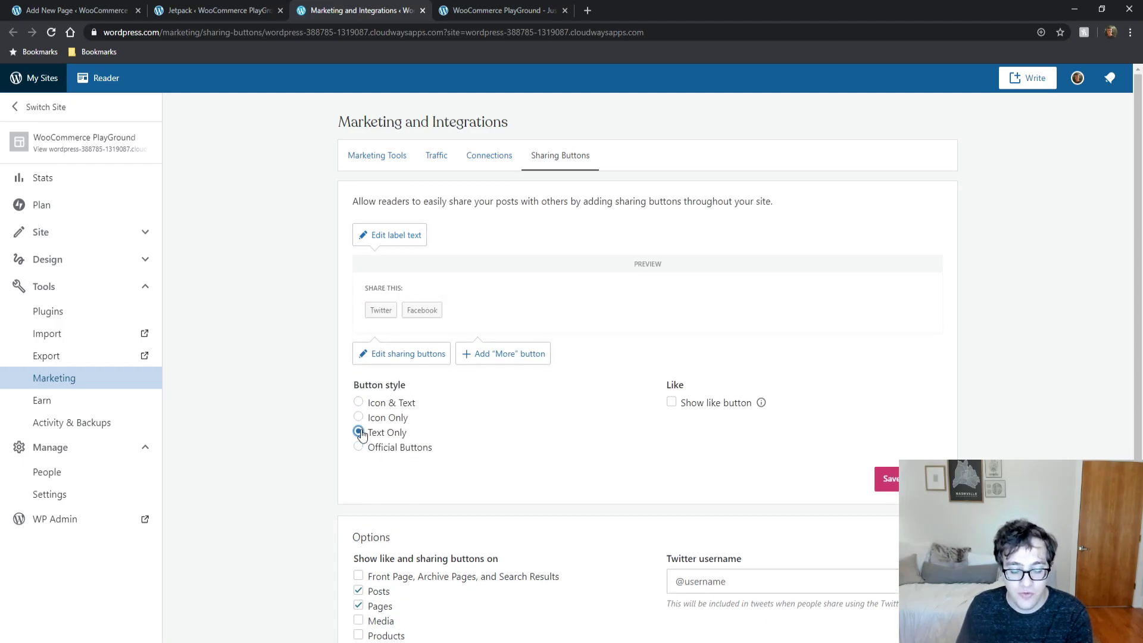
left_click(359, 418)
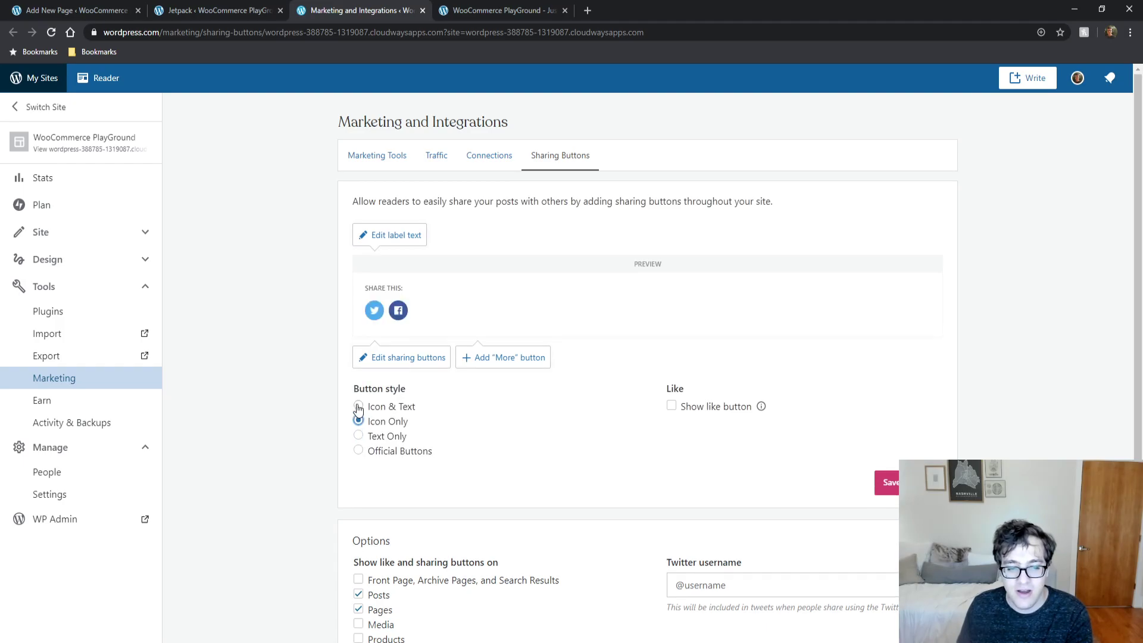
left_click(358, 409)
left_click(359, 419)
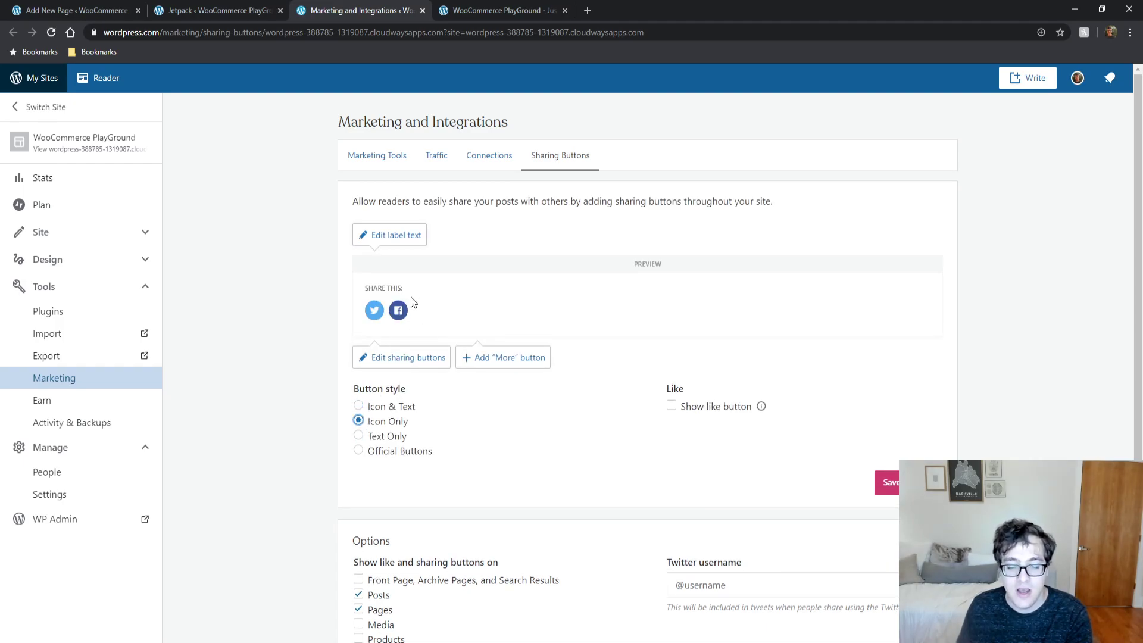
Step: Reorder the visible sharing buttons so that Facebook comes before Twitter
left_click(432, 358)
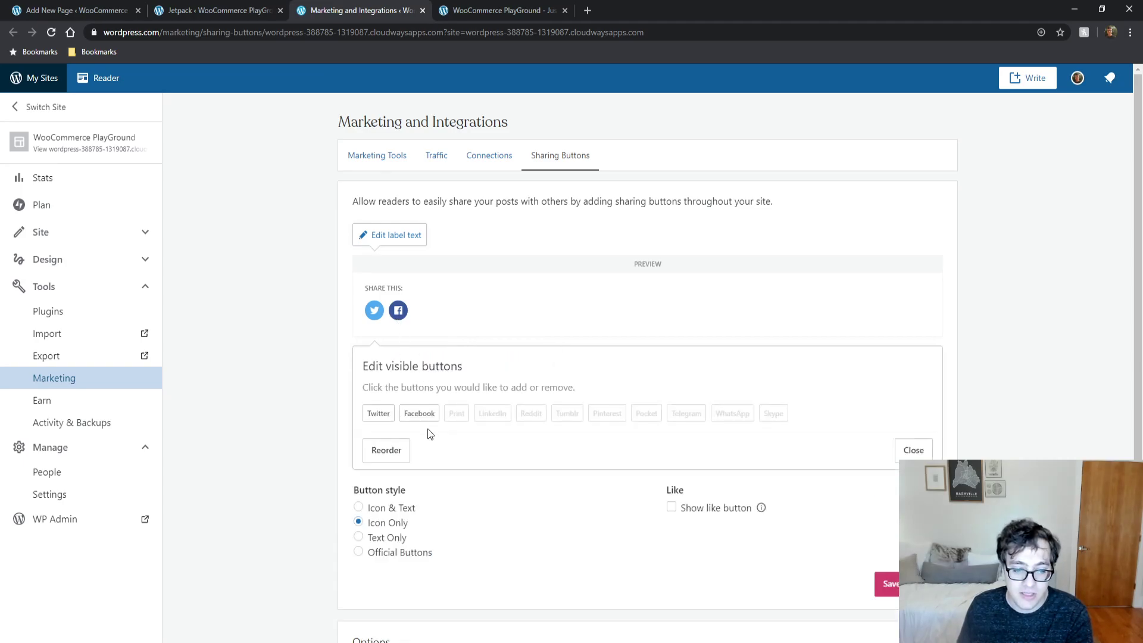
left_click(403, 453)
left_click_drag(419, 413, 372, 412)
left_click(403, 450)
Step: Add the Print, LinkedIn, Reddit, Tumblr, Pinterest, Pocket, Telegram, WhatsApp and Skype sharing buttons
left_click(456, 414)
left_click(492, 414)
left_click(531, 415)
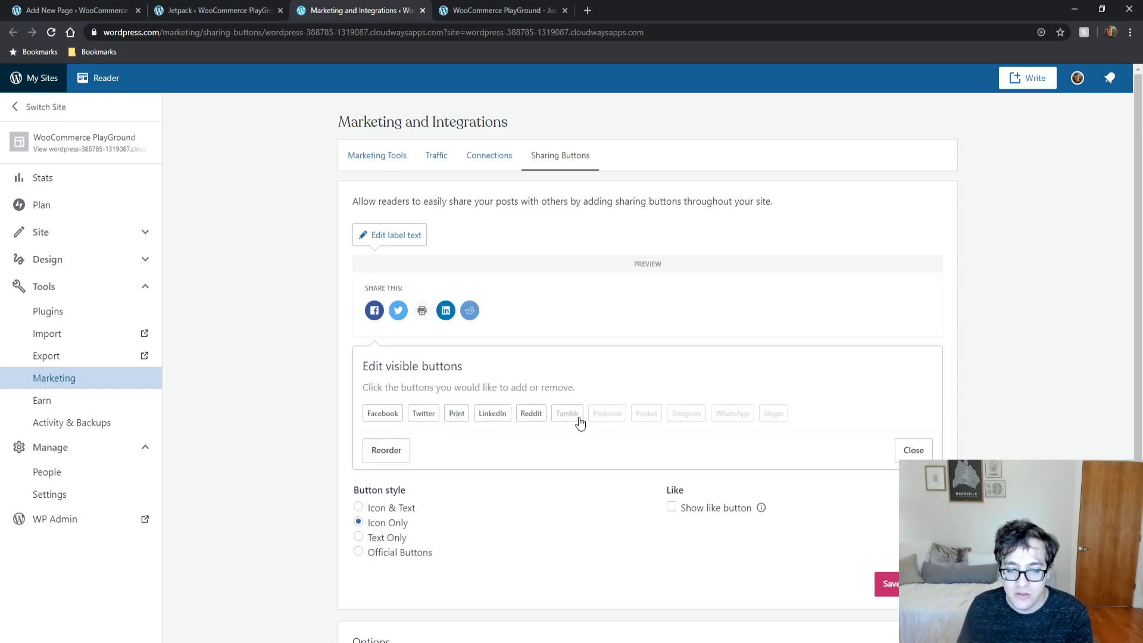
left_click(569, 415)
left_click(607, 415)
left_click(655, 415)
left_click(684, 415)
left_click(730, 414)
left_click(772, 415)
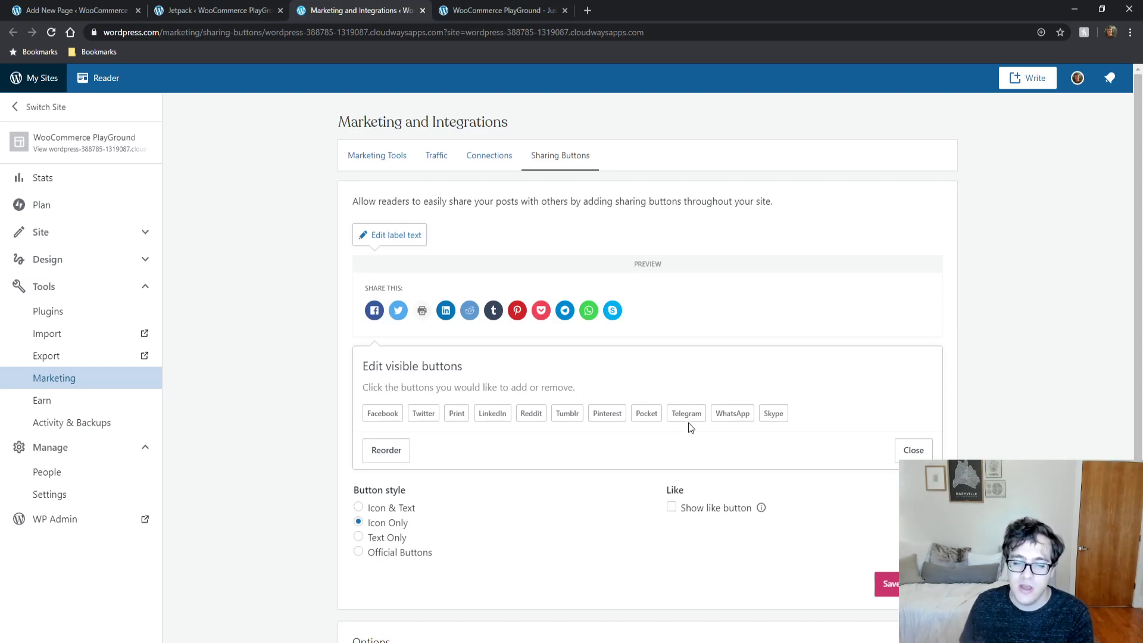
Step: Disable sharing buttons on posts and pages in the Jetpack settings and open the Discussion settings
left_click(215, 10)
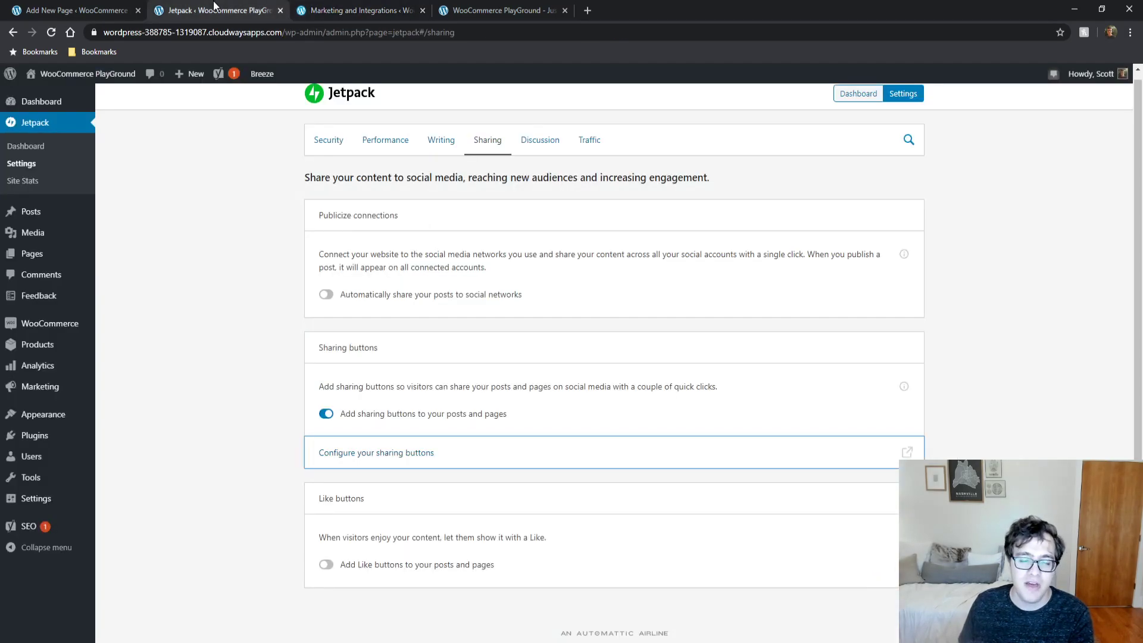
left_click(326, 413)
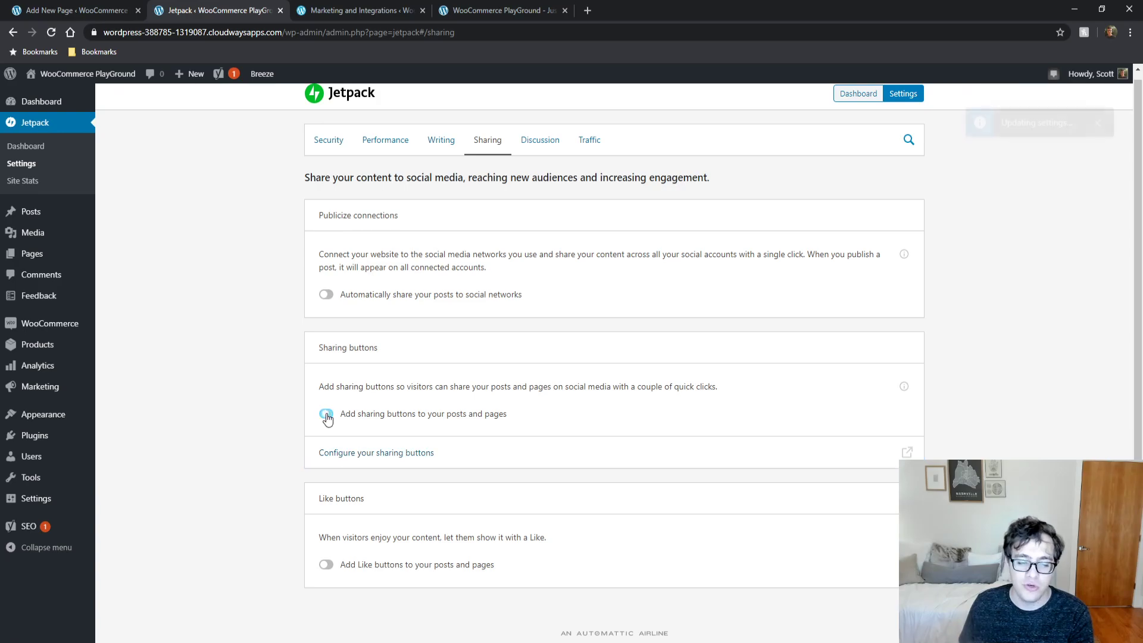
left_click(542, 146)
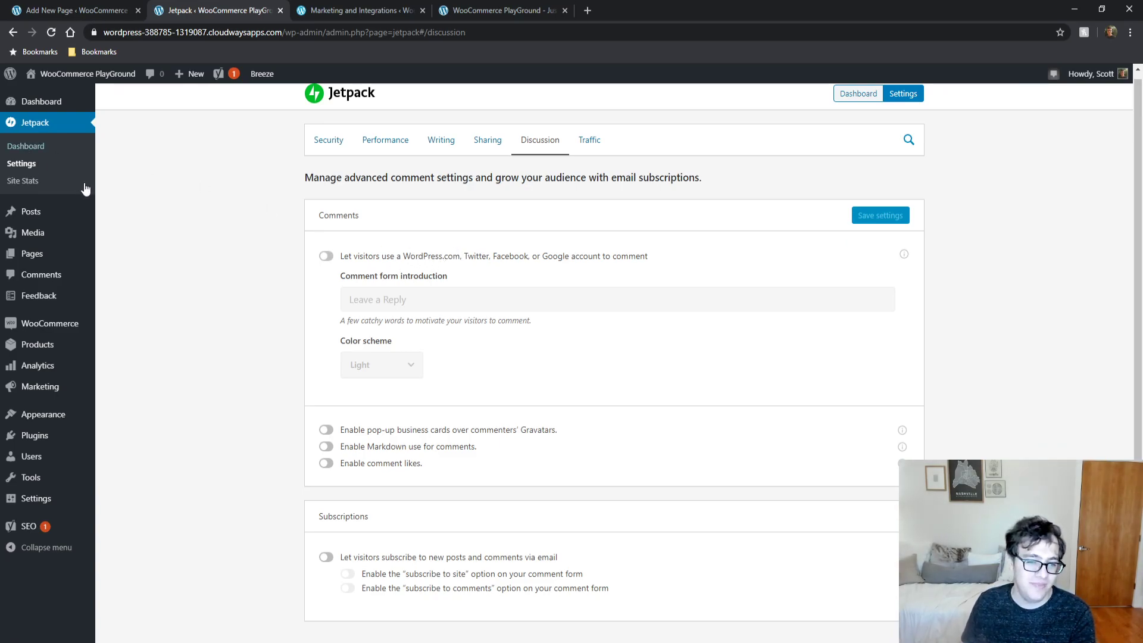
Step: Open the Posts list in a separate tab and restore the "Hello world!" post from the trash
middle_click(61, 224)
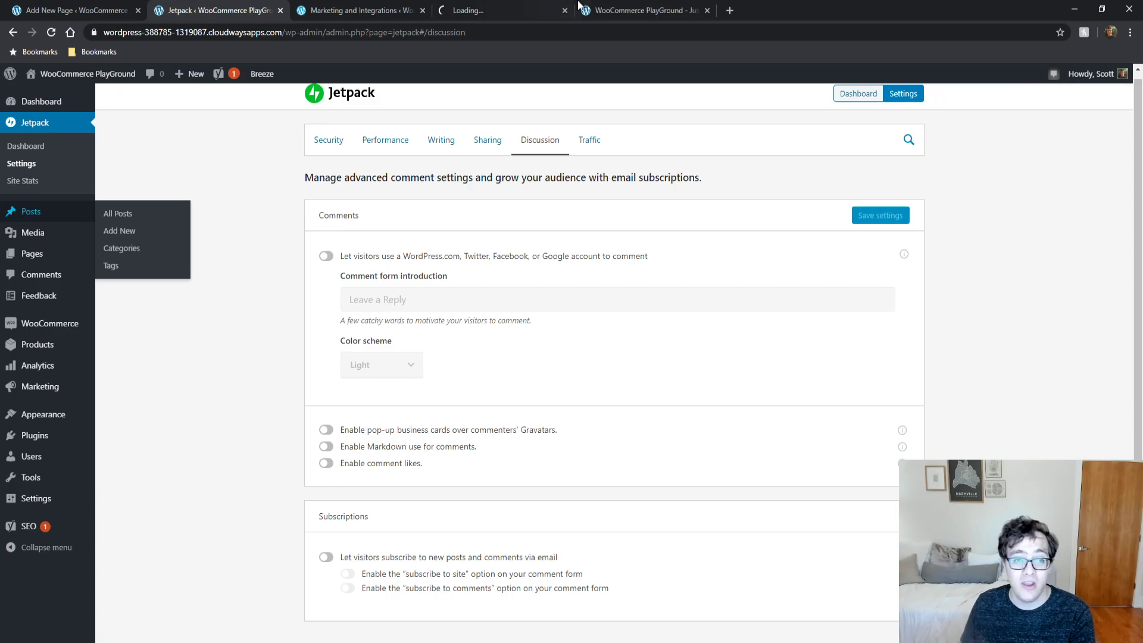
left_click(498, 6)
left_click_drag(497, 5, 351, 5)
left_click(153, 129)
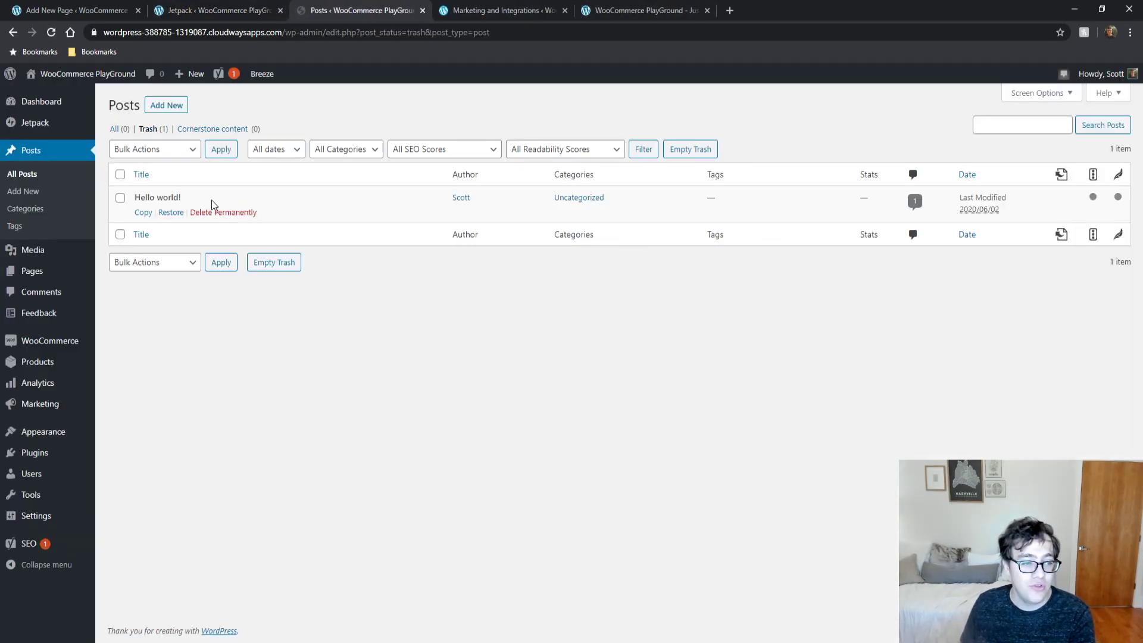
left_click(174, 212)
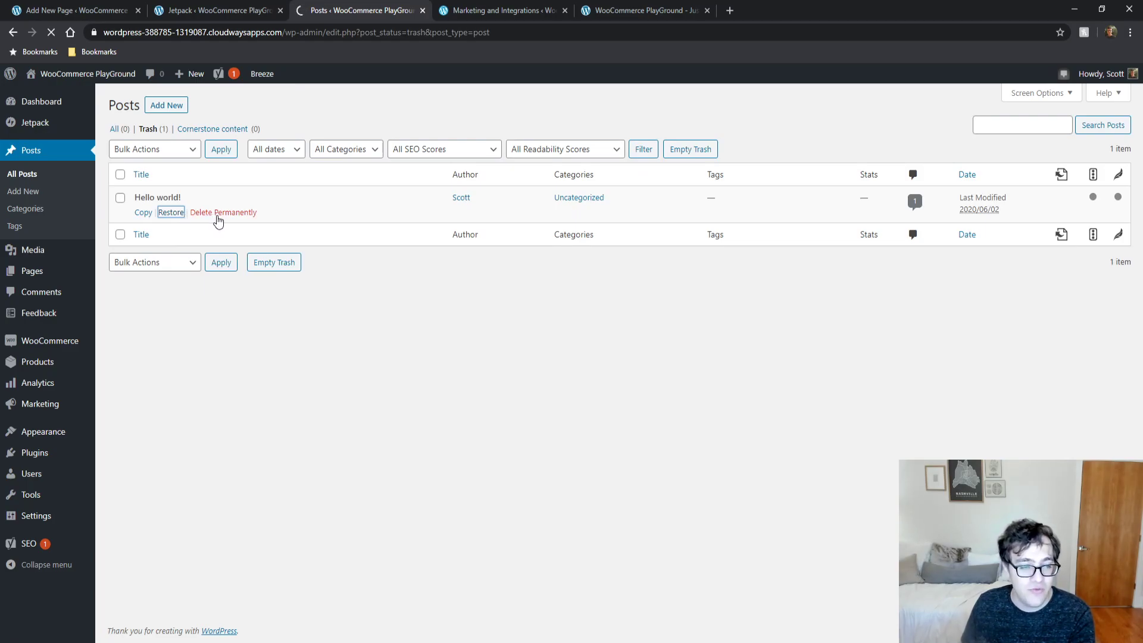
Step: Let visitors comment with a WordPress.com, Twitter, Facebook or Google account and check the comment form on the "Hello world!" post
left_click(247, 10)
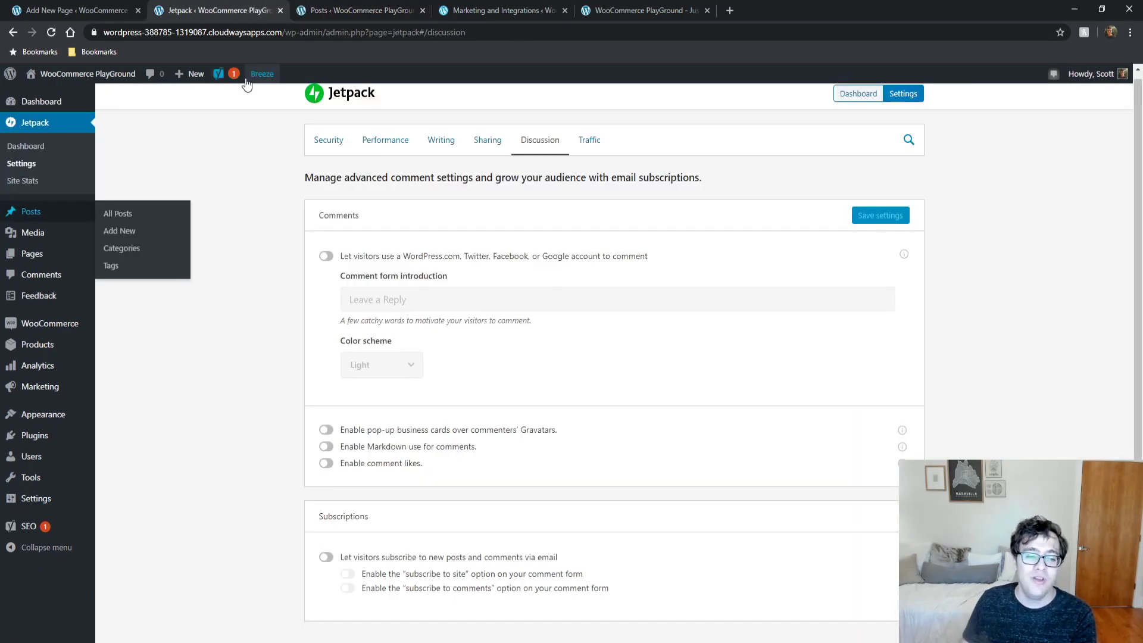
left_click(326, 256)
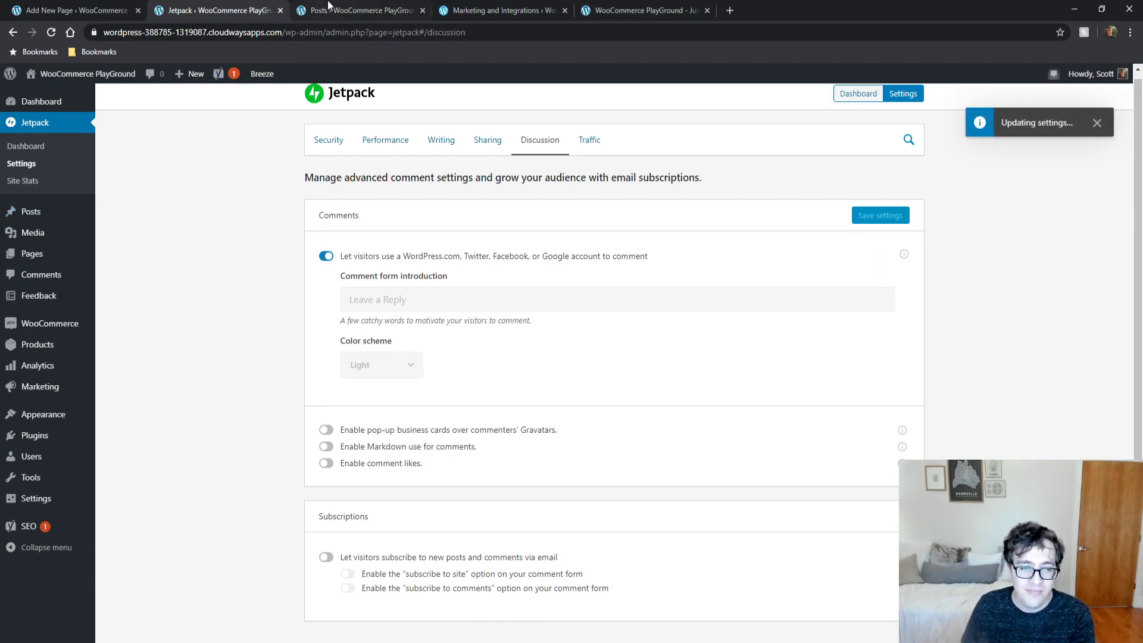
left_click(333, 9)
left_click(162, 167)
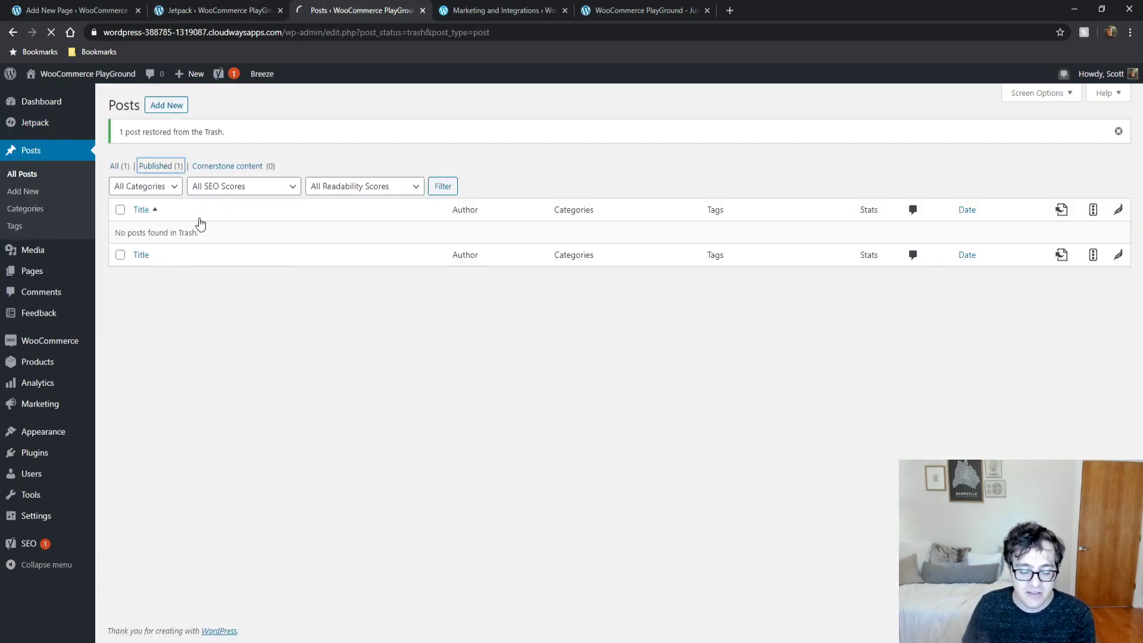
left_click(248, 215)
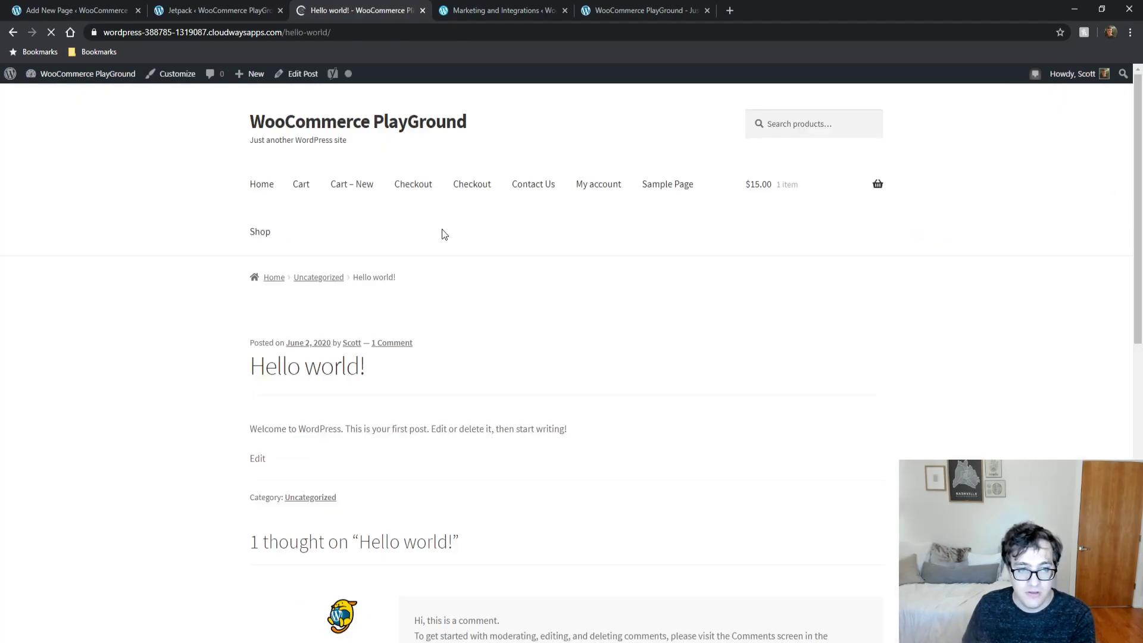
scroll(180, 354, "down", 7)
scroll(238, 298, "up", 3)
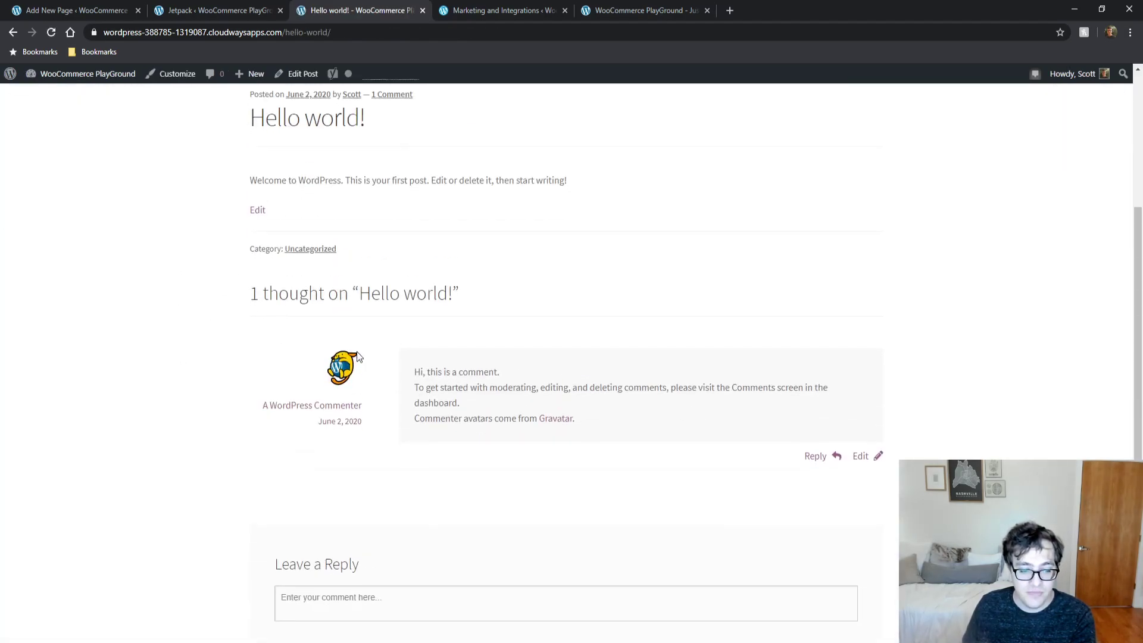
scroll(417, 417, "down", 3)
left_click(473, 429)
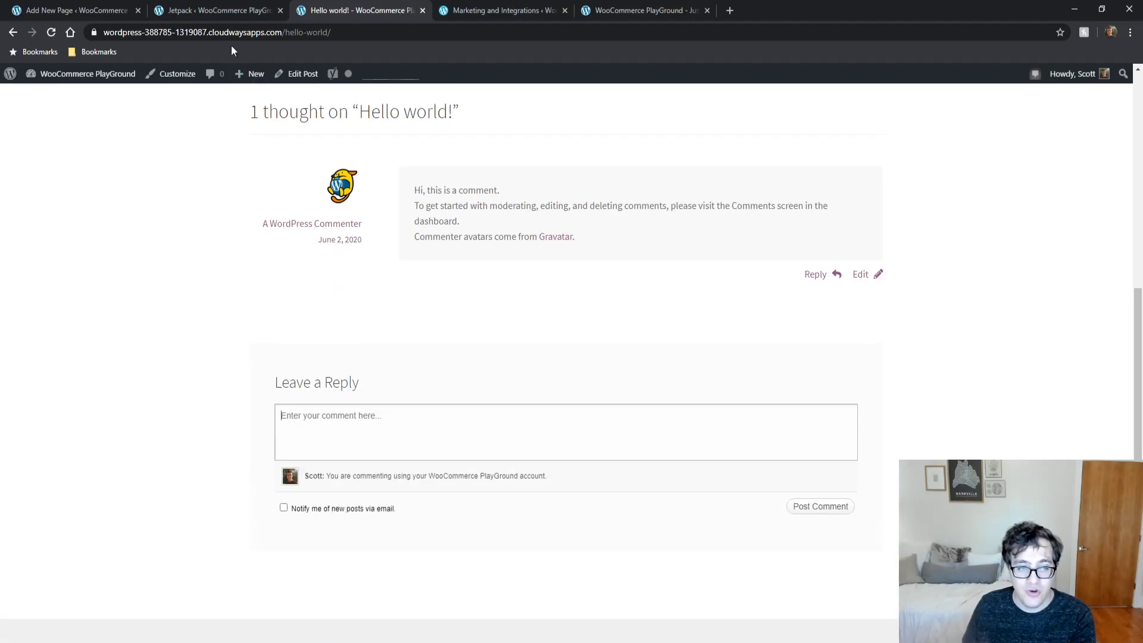
Step: Choose the Dark color scheme for the comment form and reload the "Hello world!" post to check it
left_click(208, 6)
left_click(377, 365)
left_click(369, 421)
left_click(331, 5)
left_click(257, 6)
left_click(357, 9)
key("F5")
left_click(260, 6)
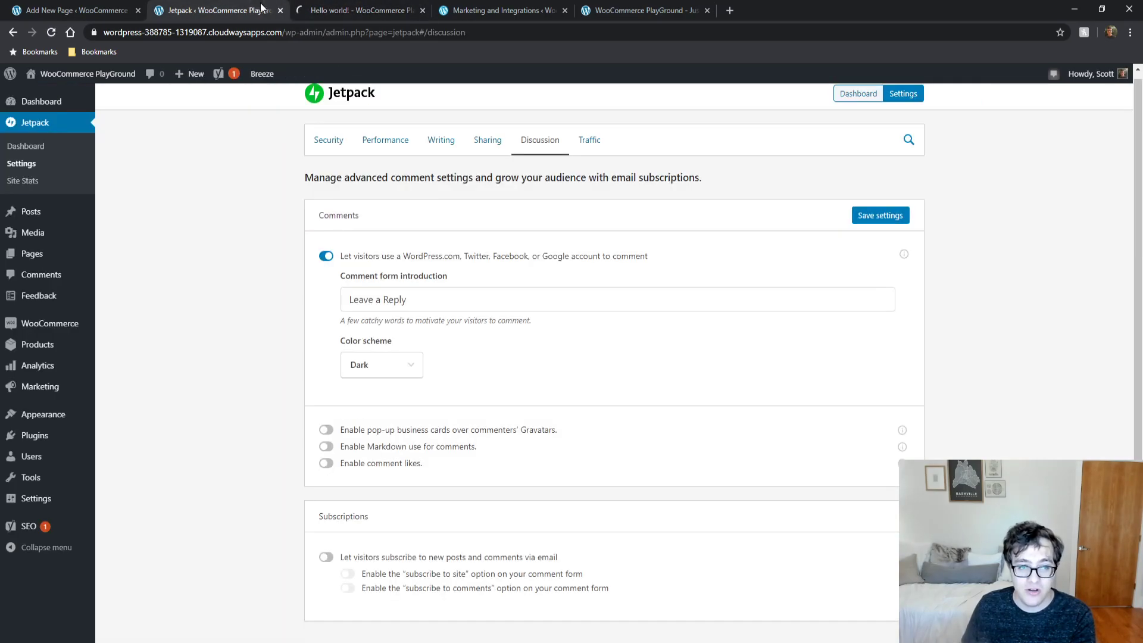
left_click(325, 5)
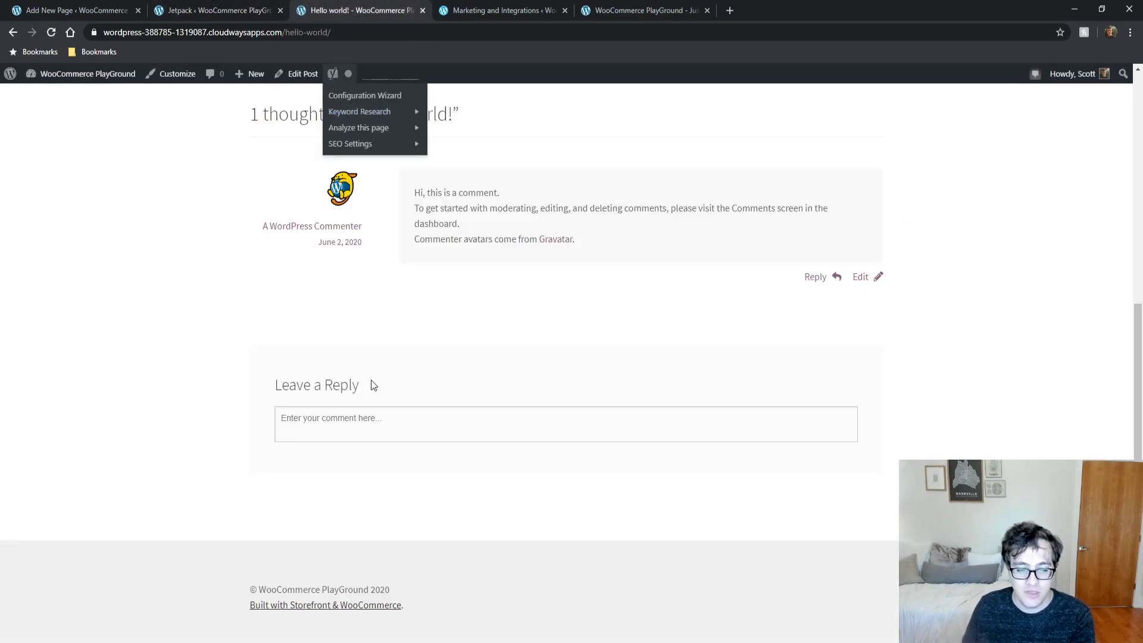
Step: Enable comment likes in the Jetpack Discussion settings, save, and reload the "Hello world!" post to check its comment section
left_click(408, 437)
left_click(221, 6)
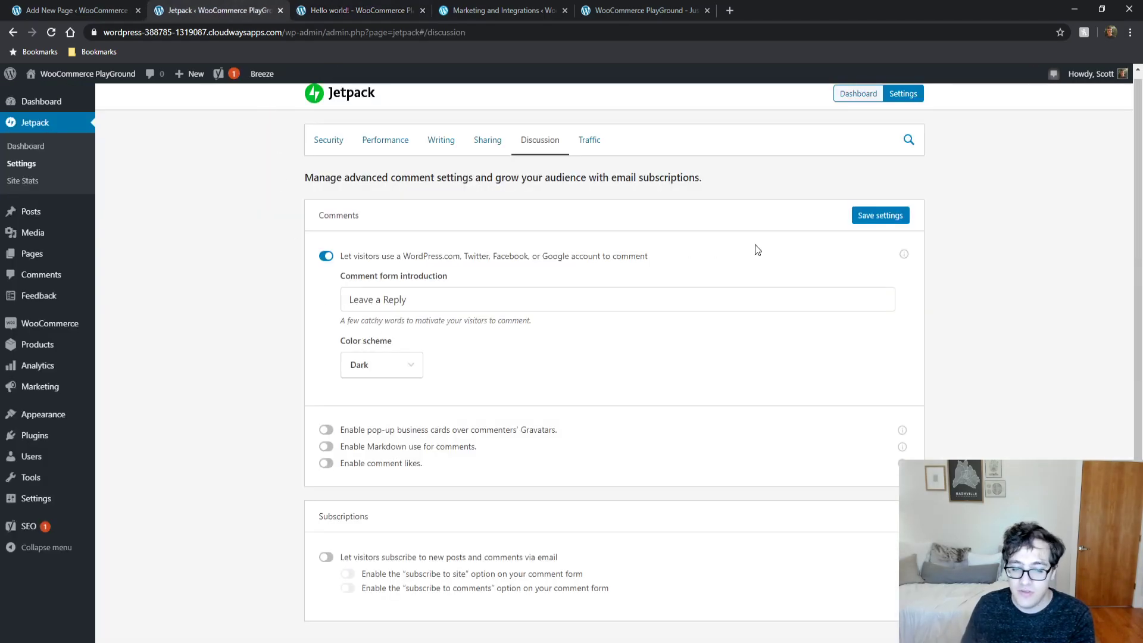
left_click(327, 464)
left_click(329, 431)
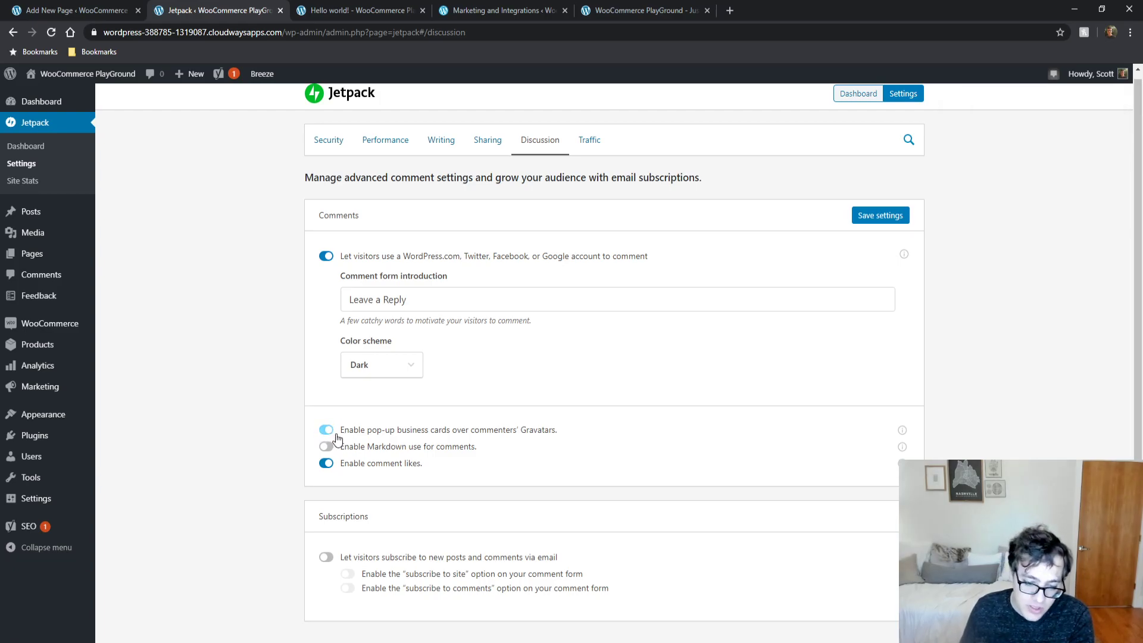
left_click(327, 430)
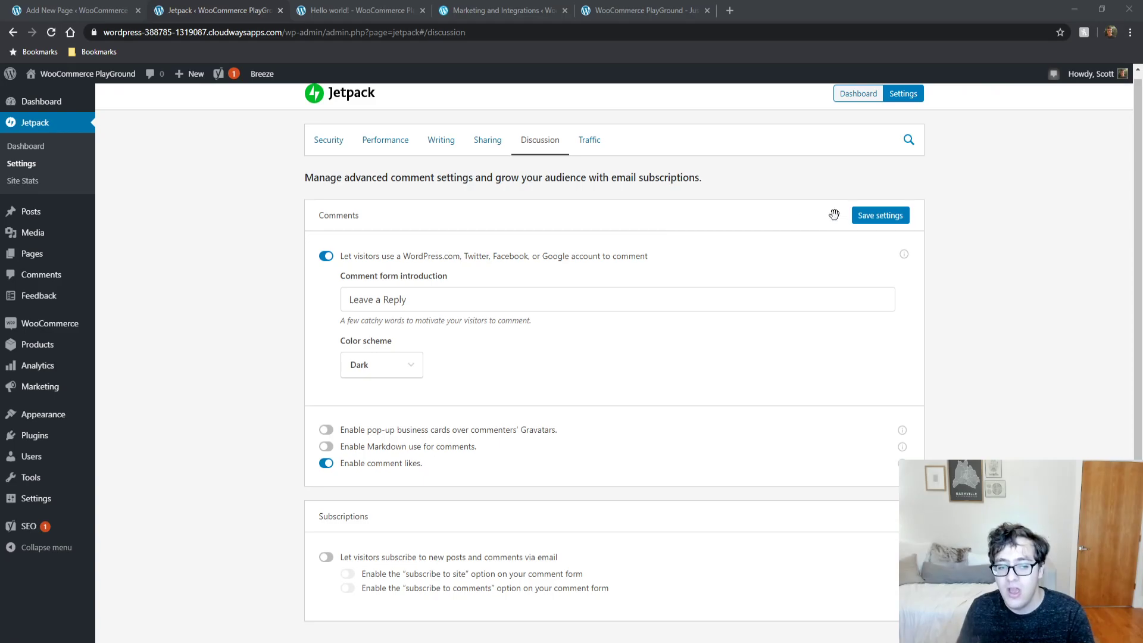
left_click(901, 211)
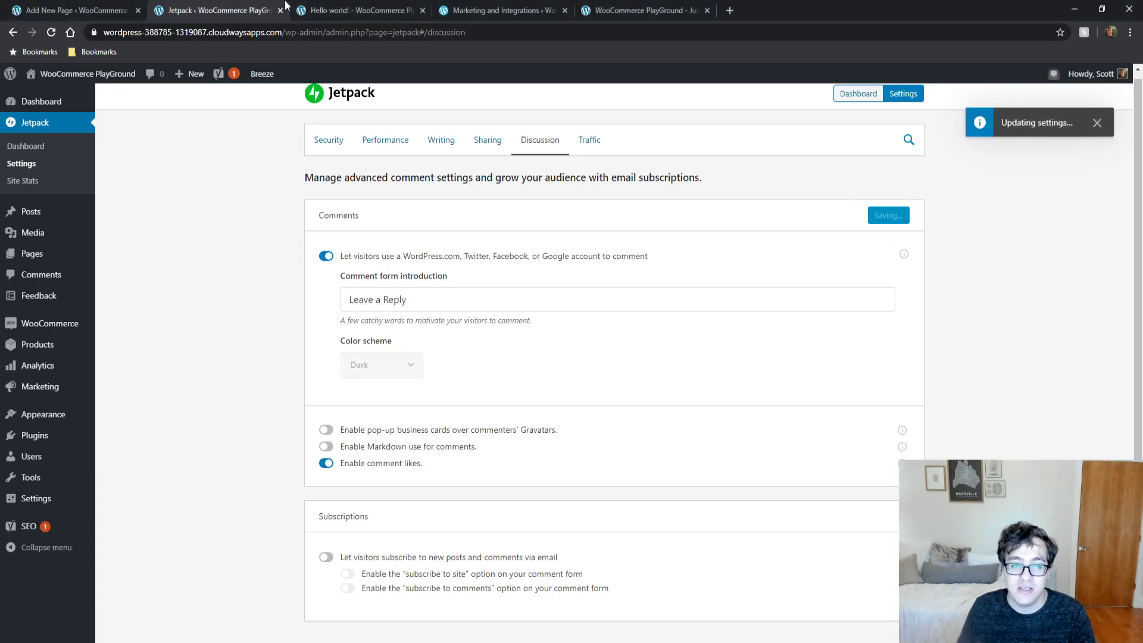
left_click(327, 6)
key("F5")
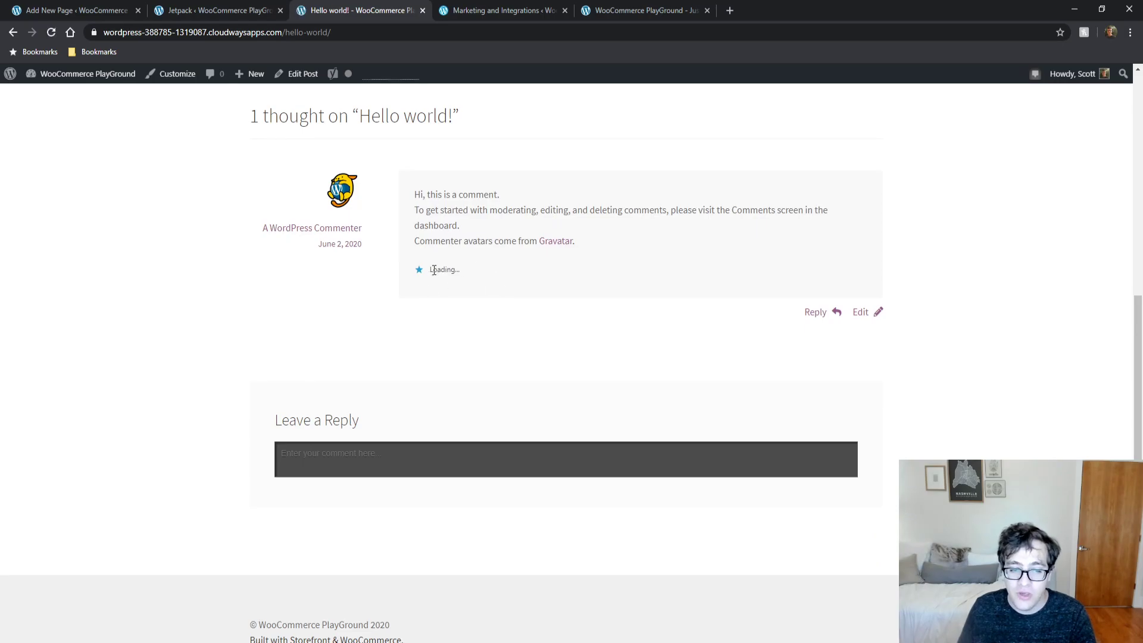
left_click(407, 461)
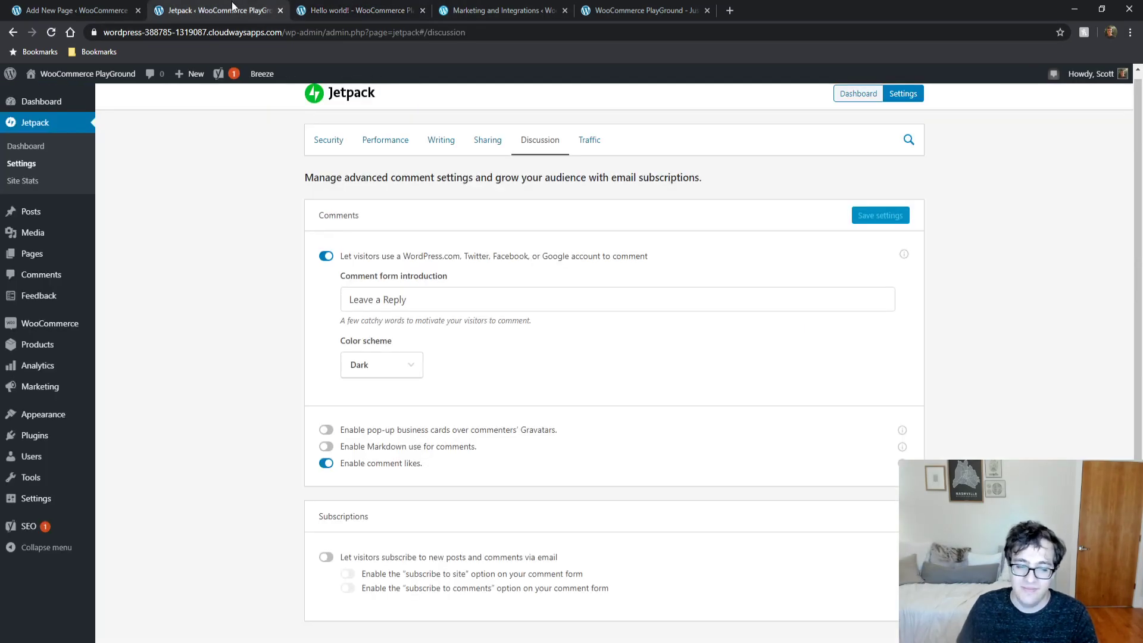
Step: Disable commenting with WordPress.com, Twitter, Facebook or Google accounts and turn off comment likes in the Jetpack Discussion settings
left_click(233, 10)
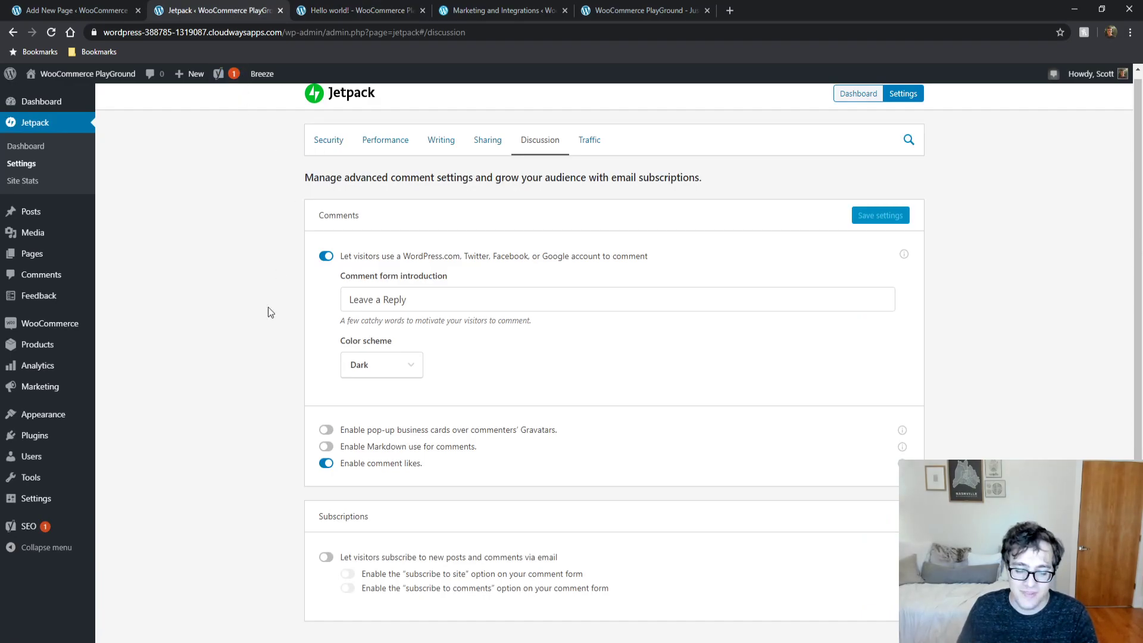
left_click(332, 262)
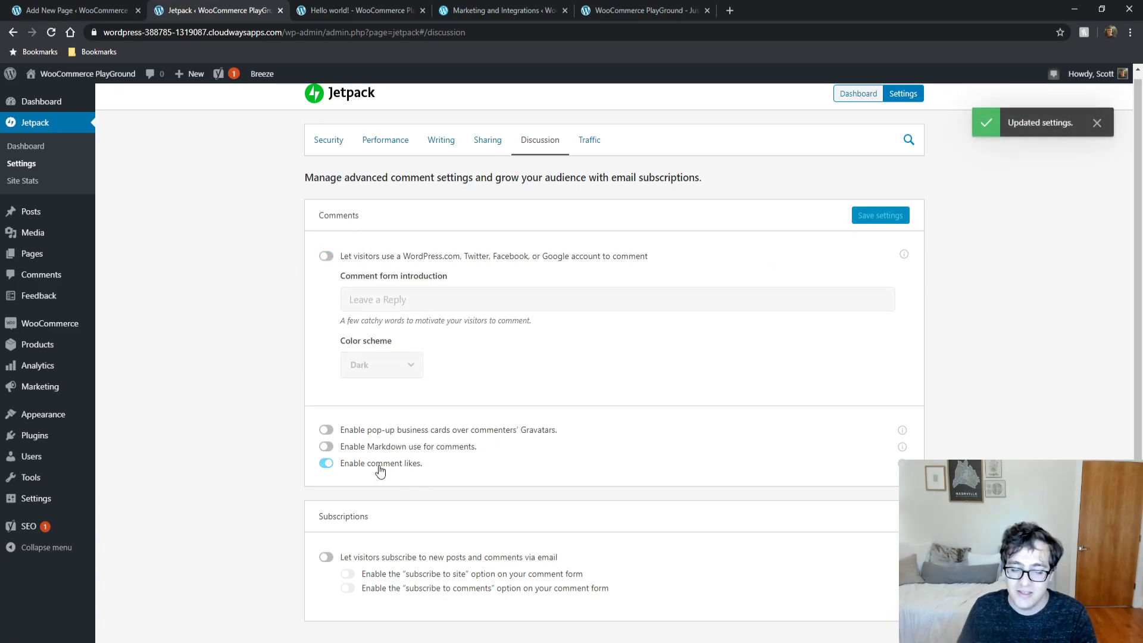
left_click(326, 463)
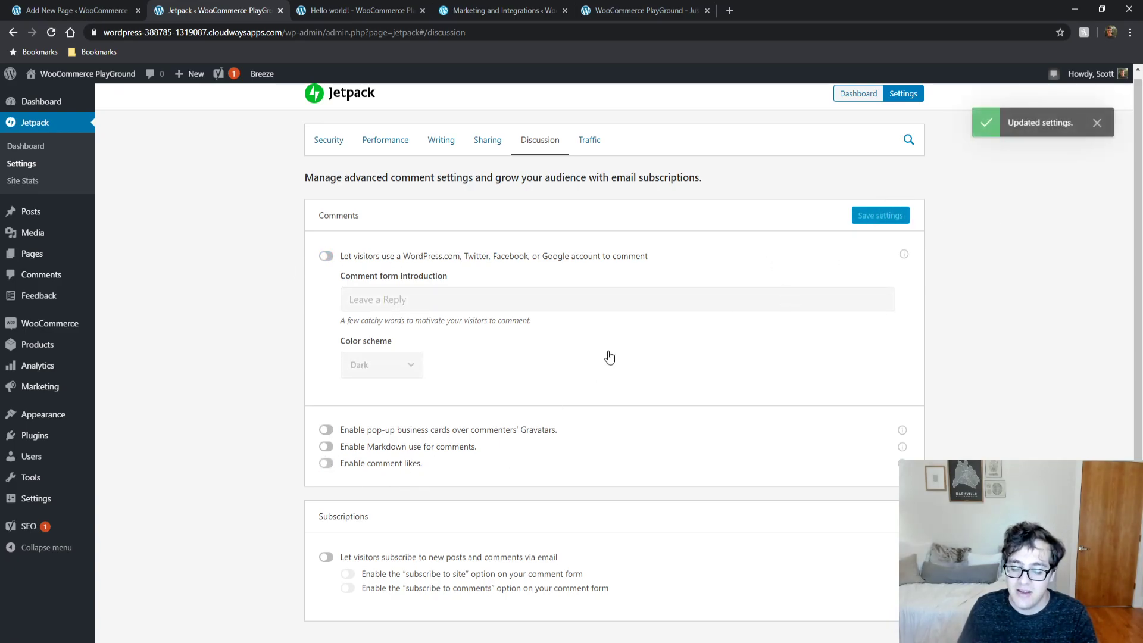
Step: Enable email subscriptions with the "subscribe to site" and "subscribe to comments" options and check the comment form on the "Hello world!" post
scroll(635, 355, "down", 2)
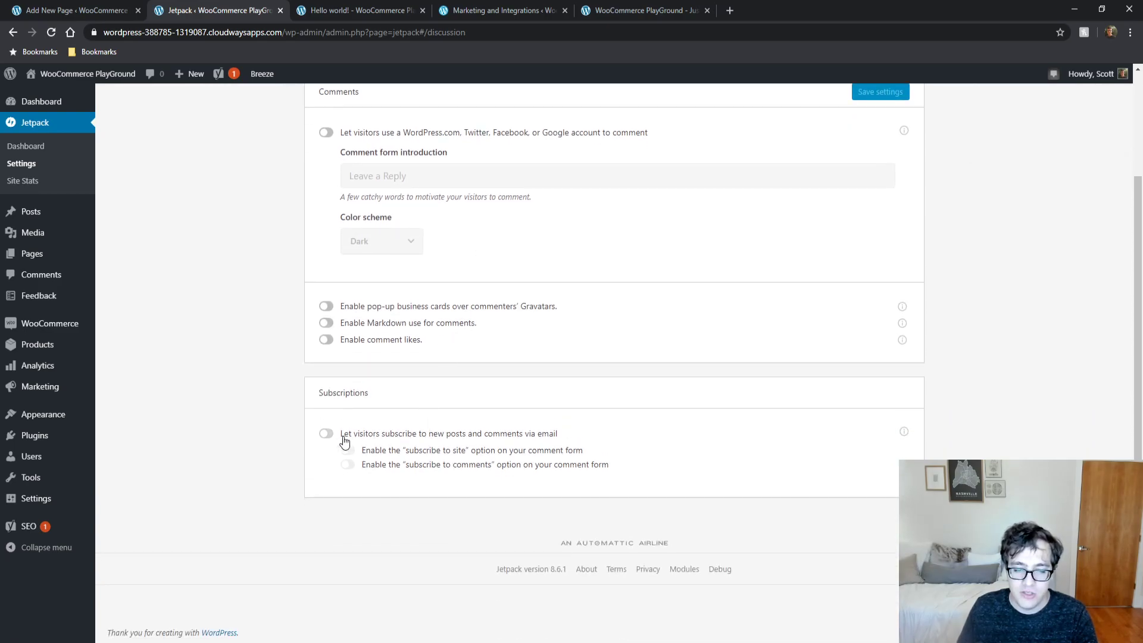
left_click(327, 436)
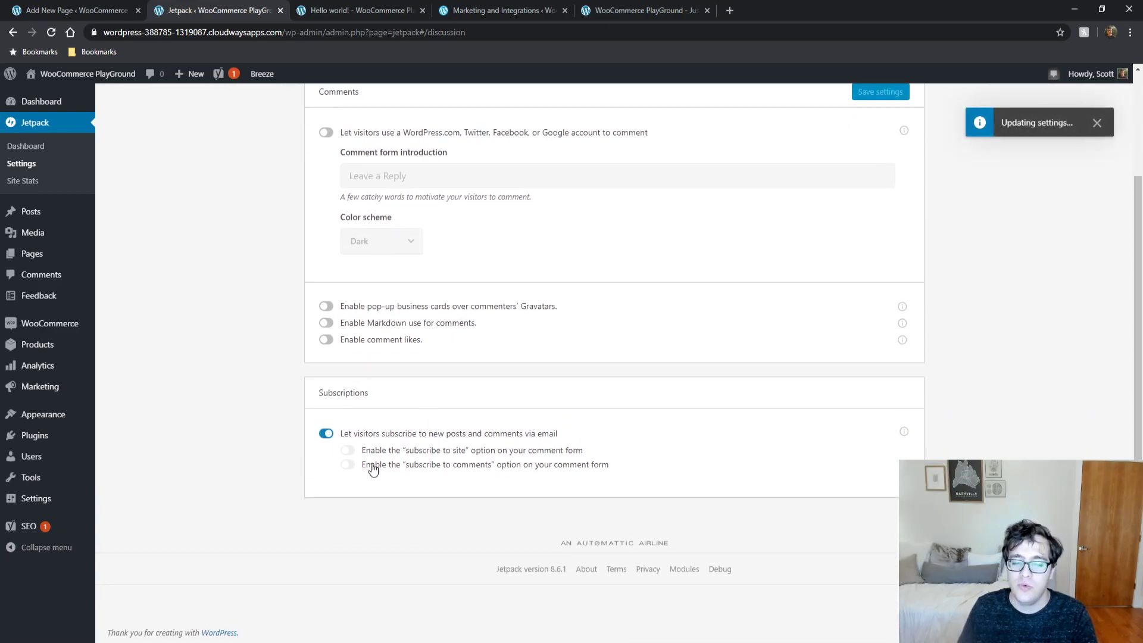
left_click(350, 465)
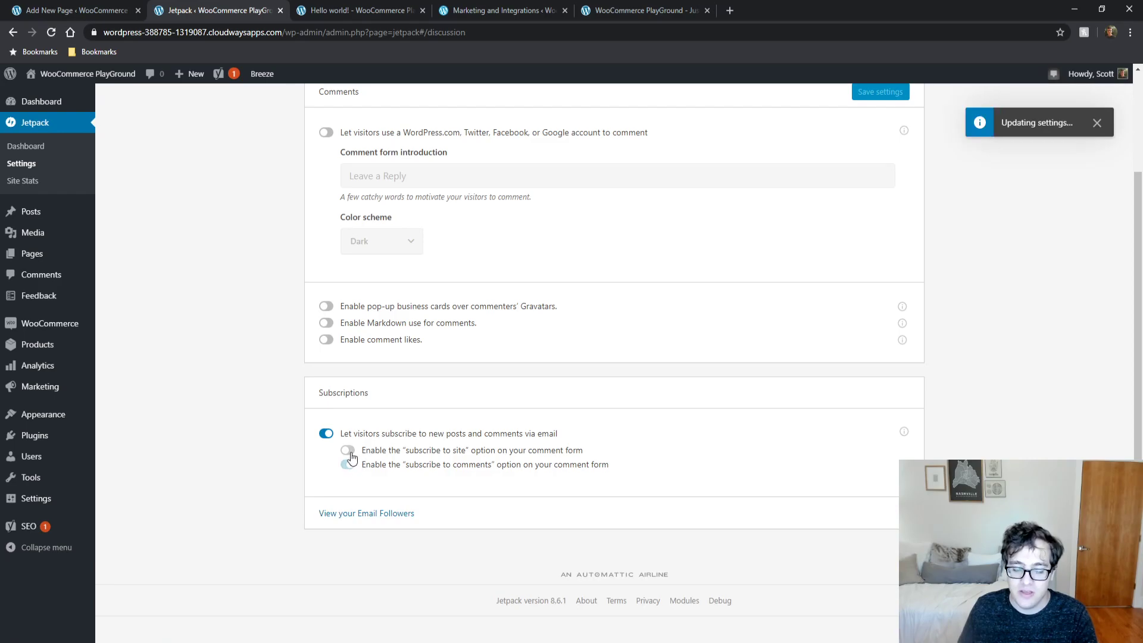
left_click(375, 6)
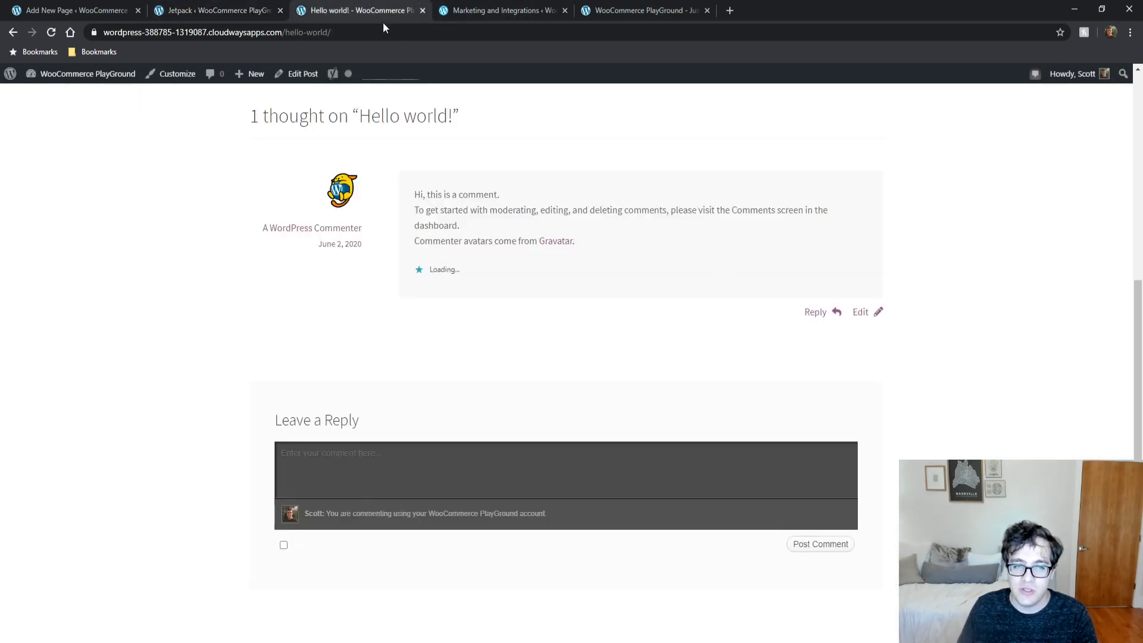
key("F5")
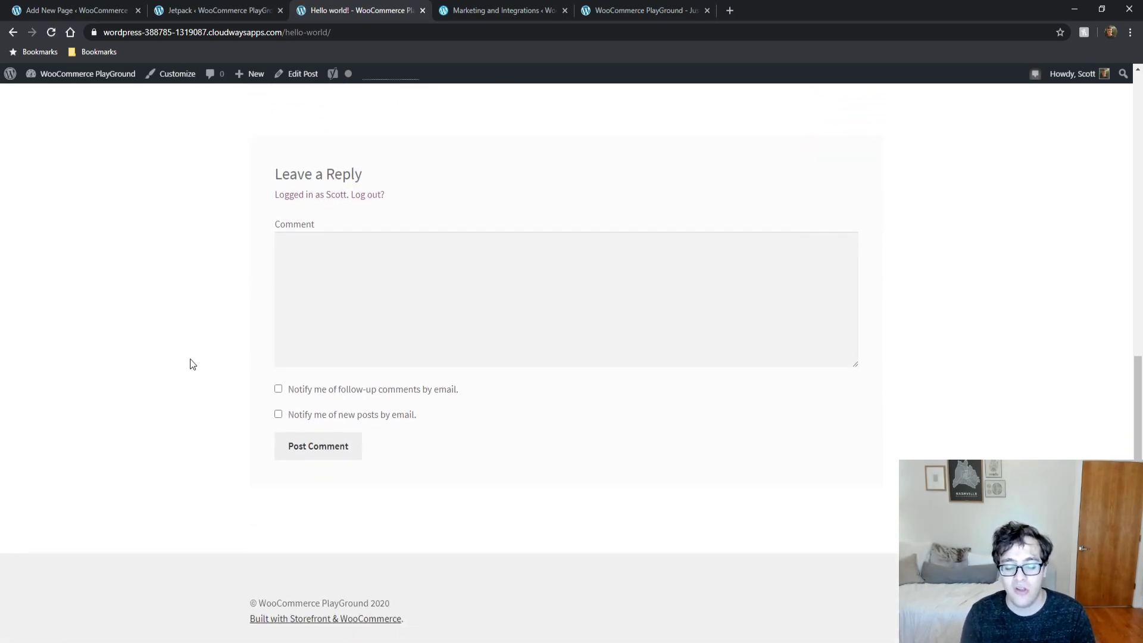
left_click(427, 642)
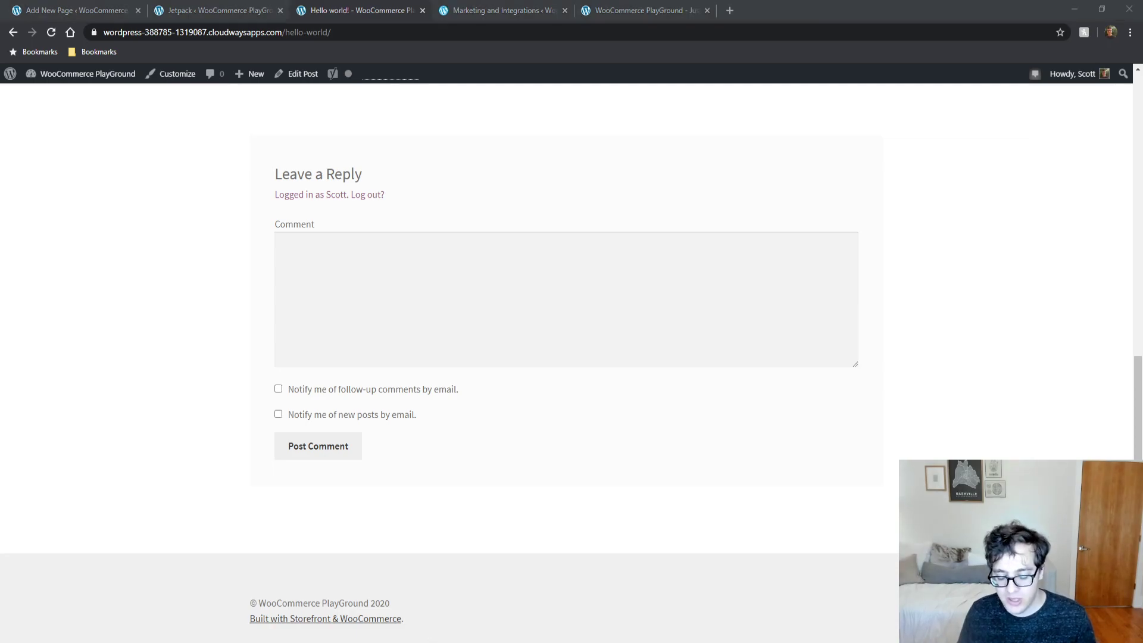
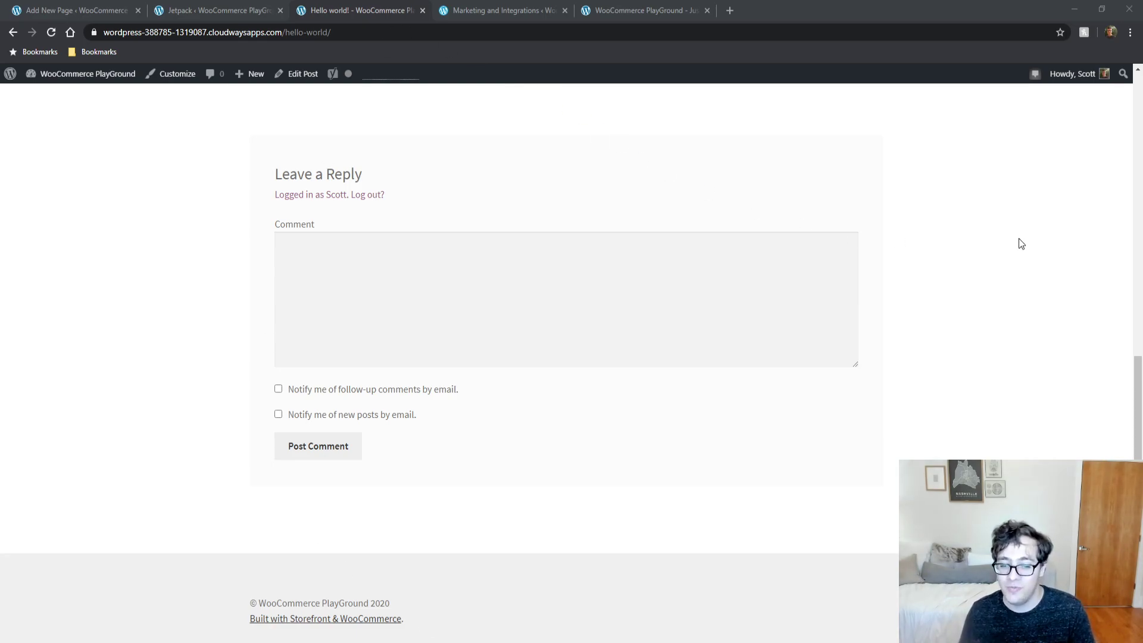
Step: Open the Jetpack Traffic settings and show related content after posts with a heading and thumbnail images
left_click(200, 12)
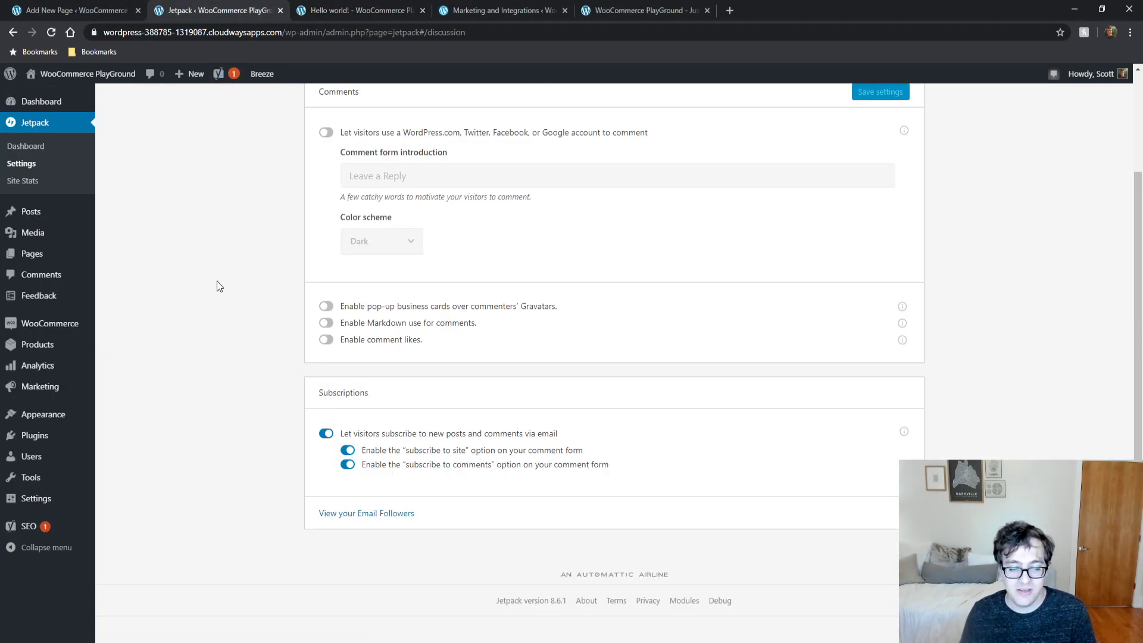
scroll(220, 216, "up", 2)
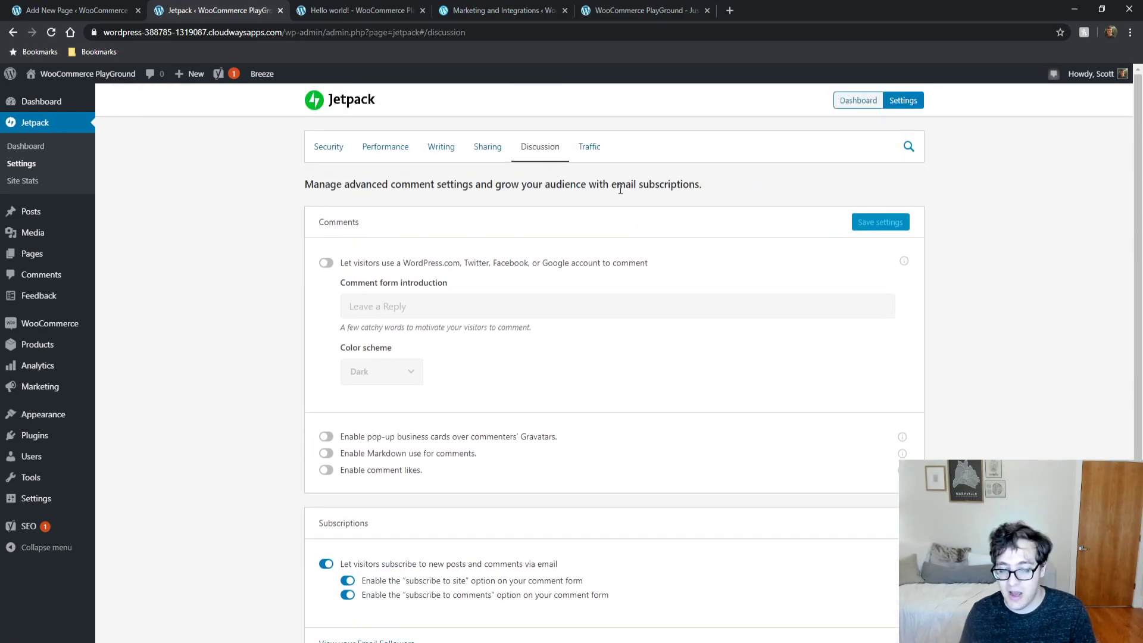
left_click(591, 146)
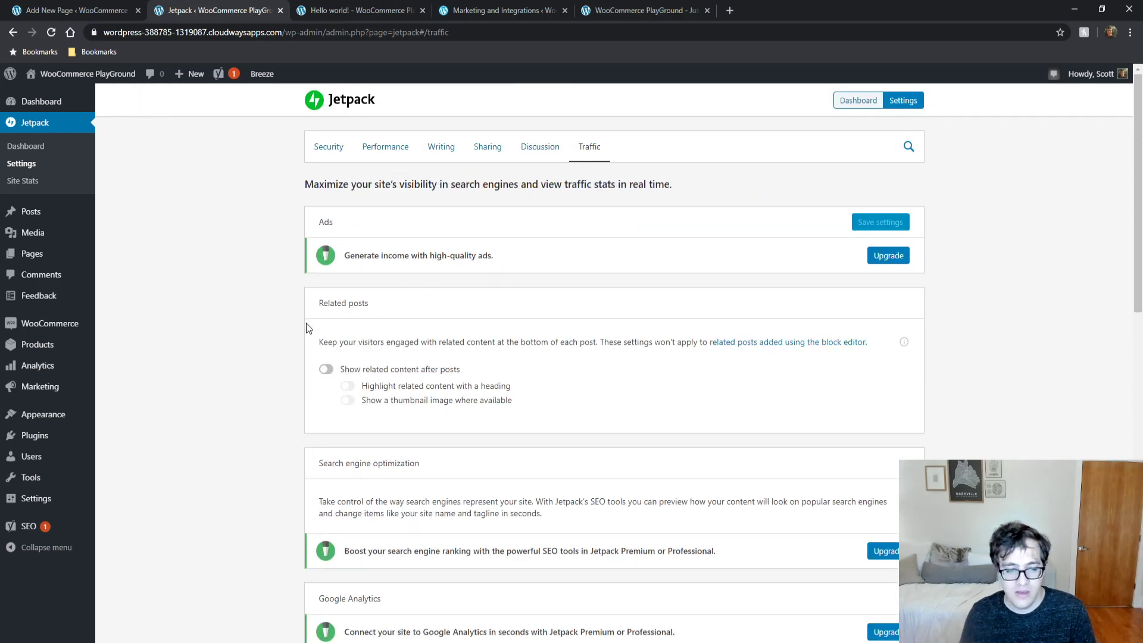
scroll(256, 312, "down", 5)
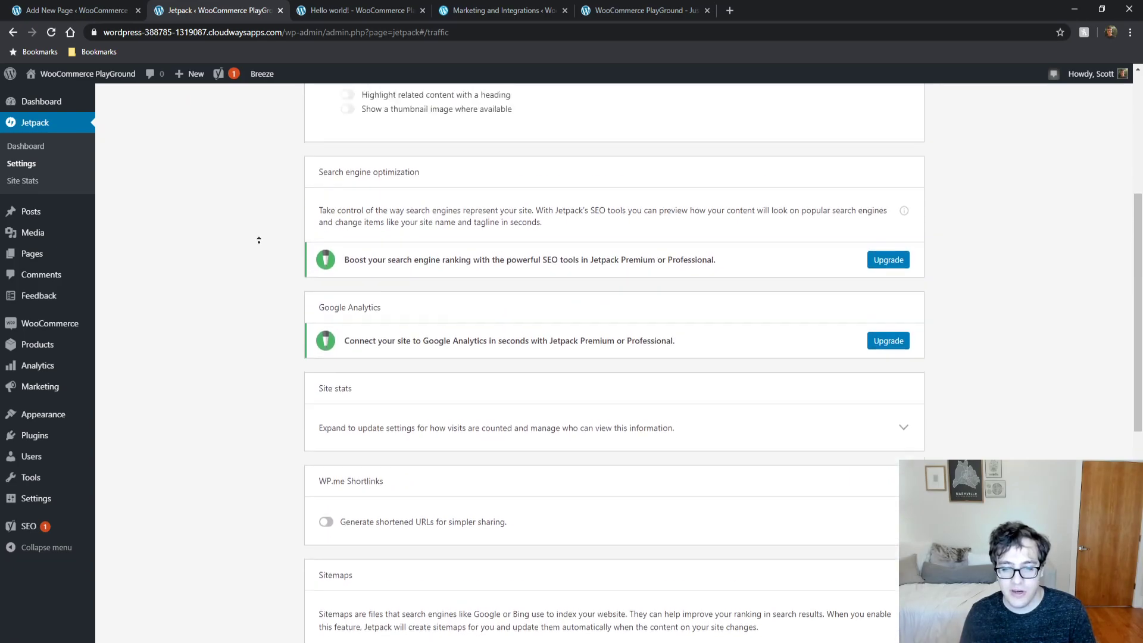
scroll(262, 241, "up", 5)
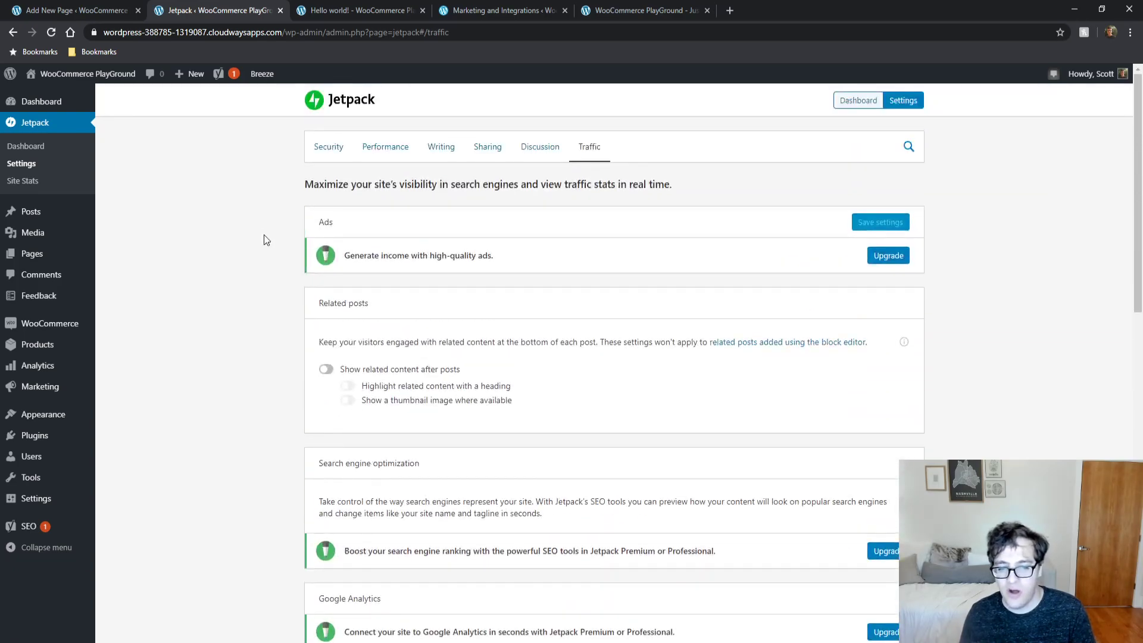
left_click(328, 369)
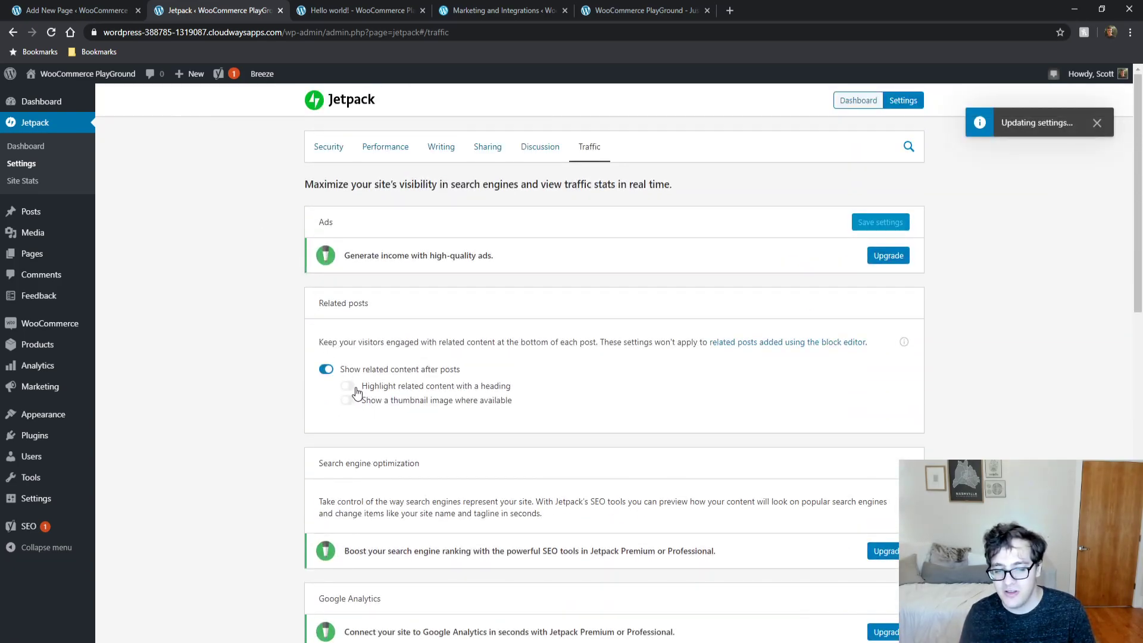
left_click(348, 386)
left_click(348, 401)
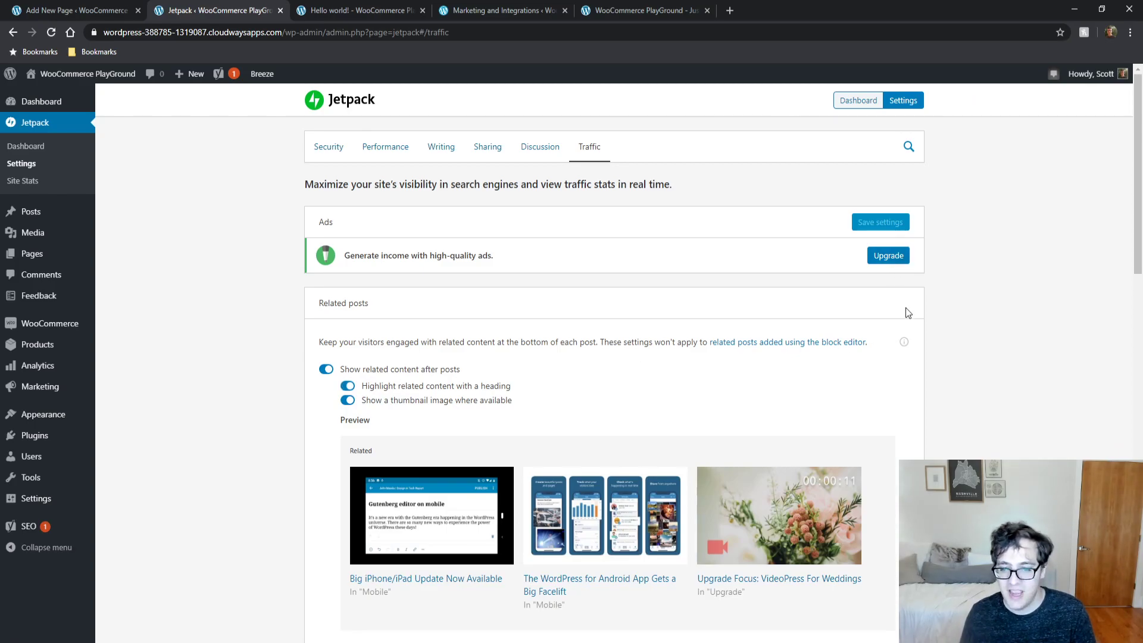
Step: Reload the "Hello world!" post and check it for related content
left_click(381, 7)
key("F5")
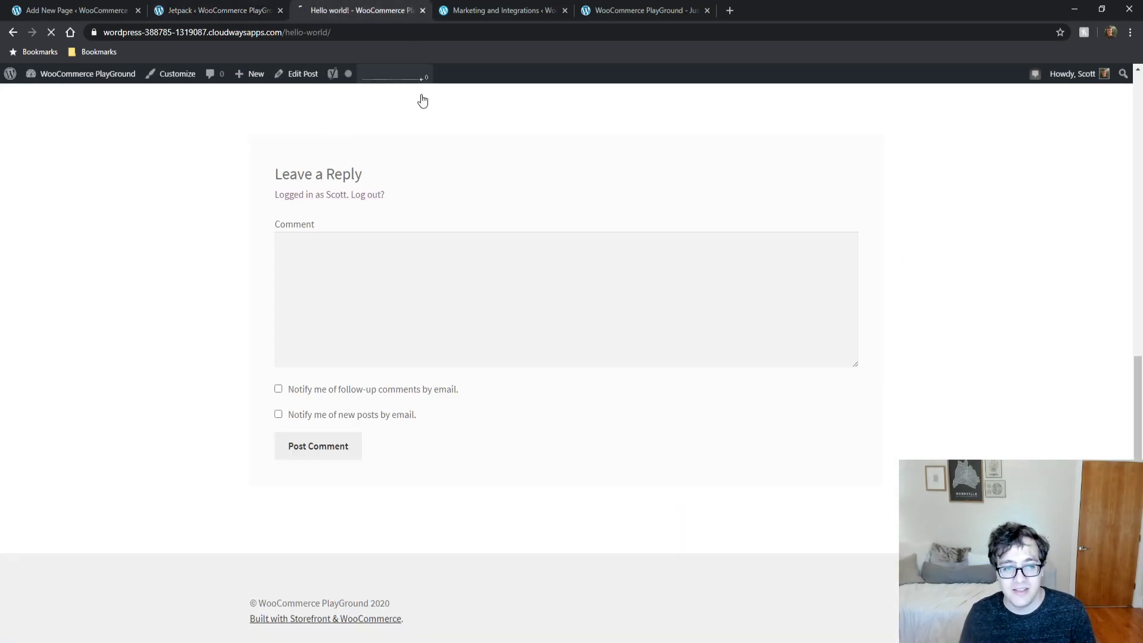
scroll(467, 260, "up", 5)
scroll(465, 293, "up", 5)
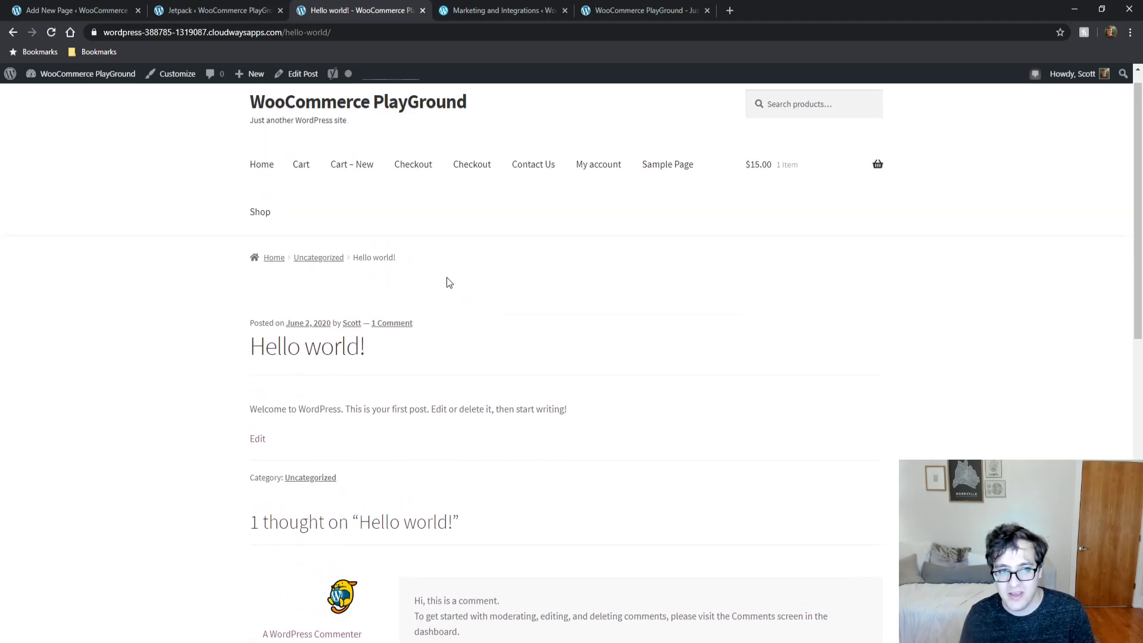
Step: Turn off related content after posts in the Jetpack Traffic settings
left_click(189, 10)
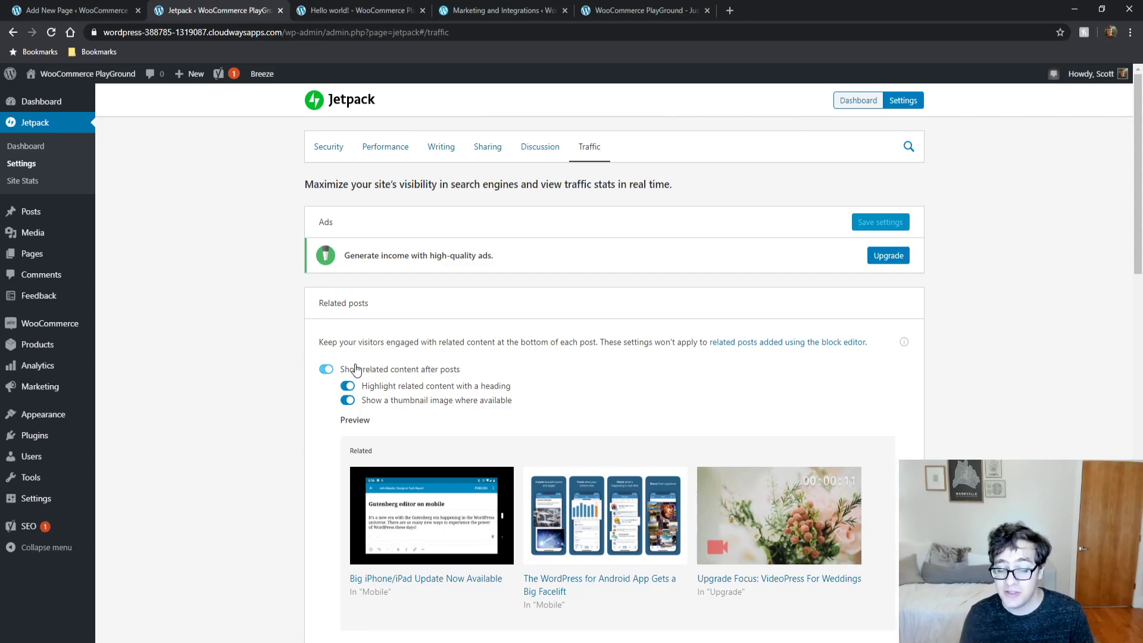
left_click(327, 370)
scroll(324, 376, "down", 6)
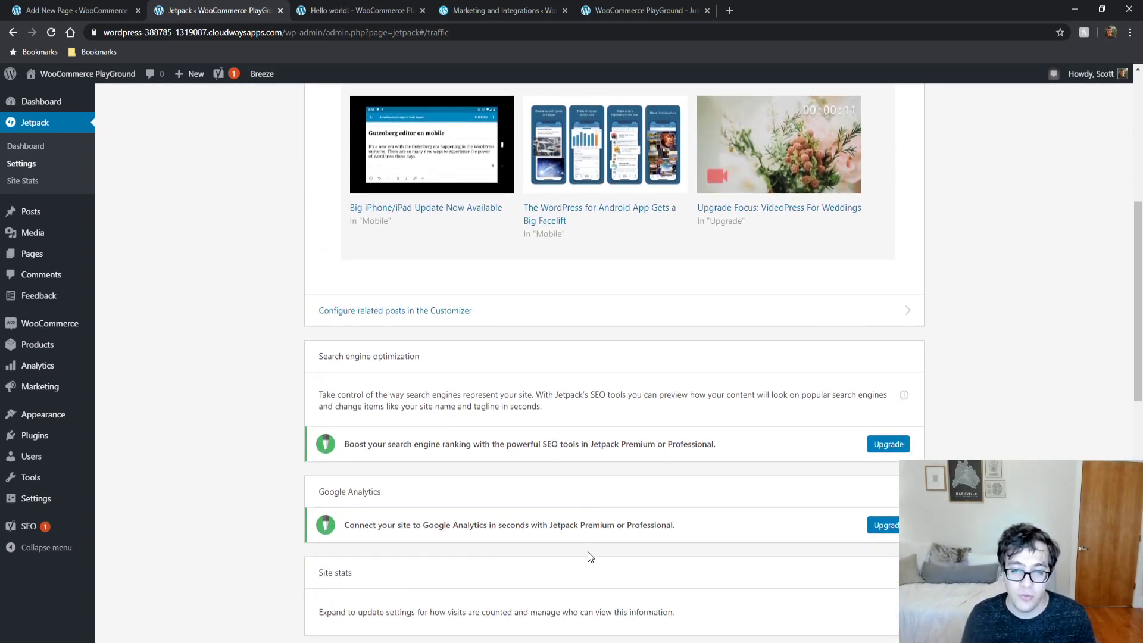
scroll(589, 556, "up", 2)
left_click(327, 121)
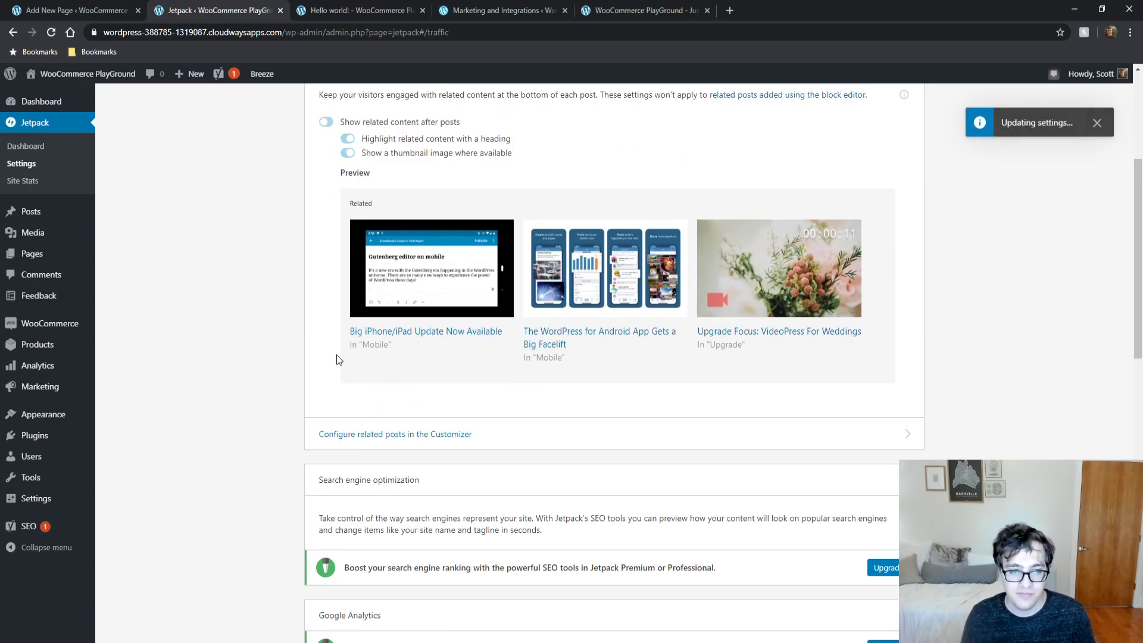
Step: Review the remaining Traffic settings and enable WP.me shortened URLs for simpler sharing
scroll(224, 428, "down", 10)
scroll(232, 450, "up", 2)
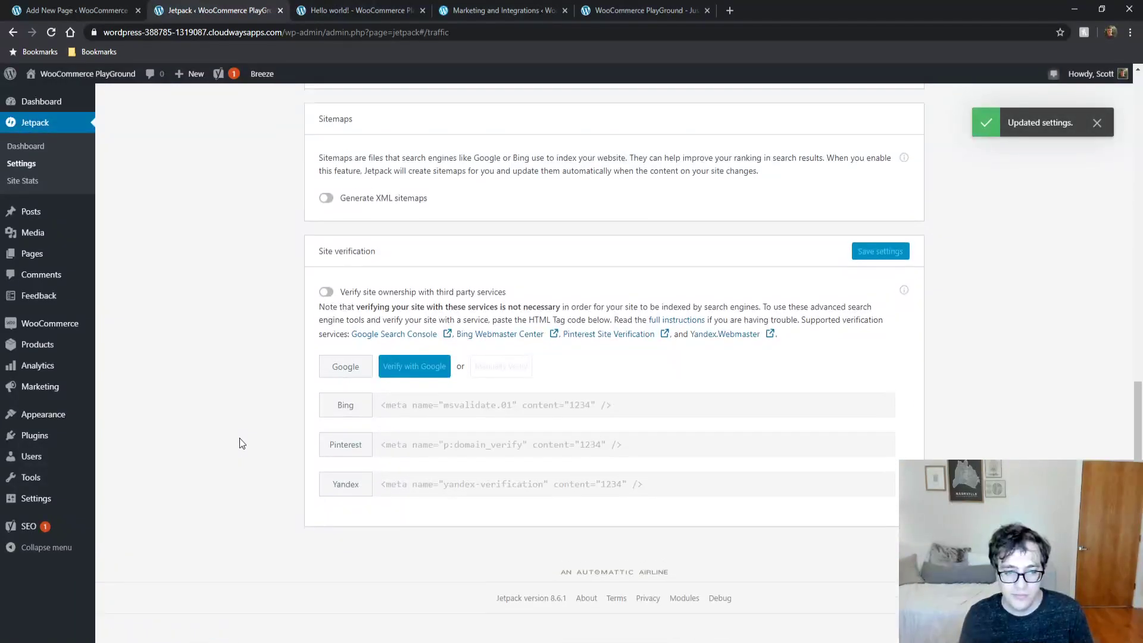
scroll(261, 356, "up", 3)
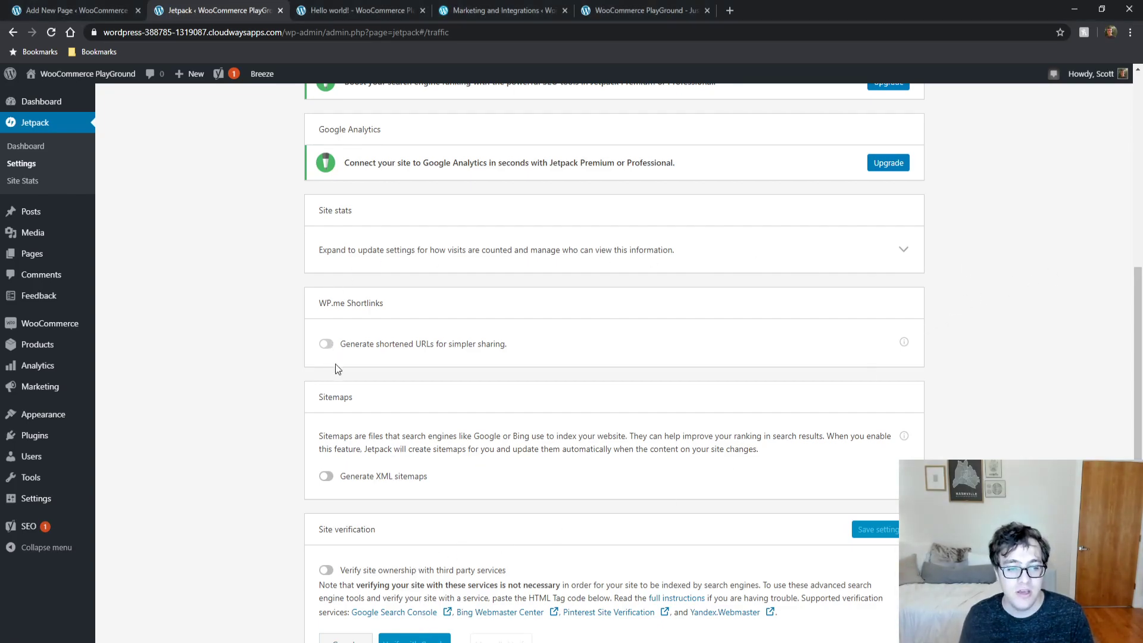
left_click(331, 349)
Step: Open the "Hello world!" post for editing and copy its WP.me shortlink from the Jetpack options
key("ctrl+Tab")
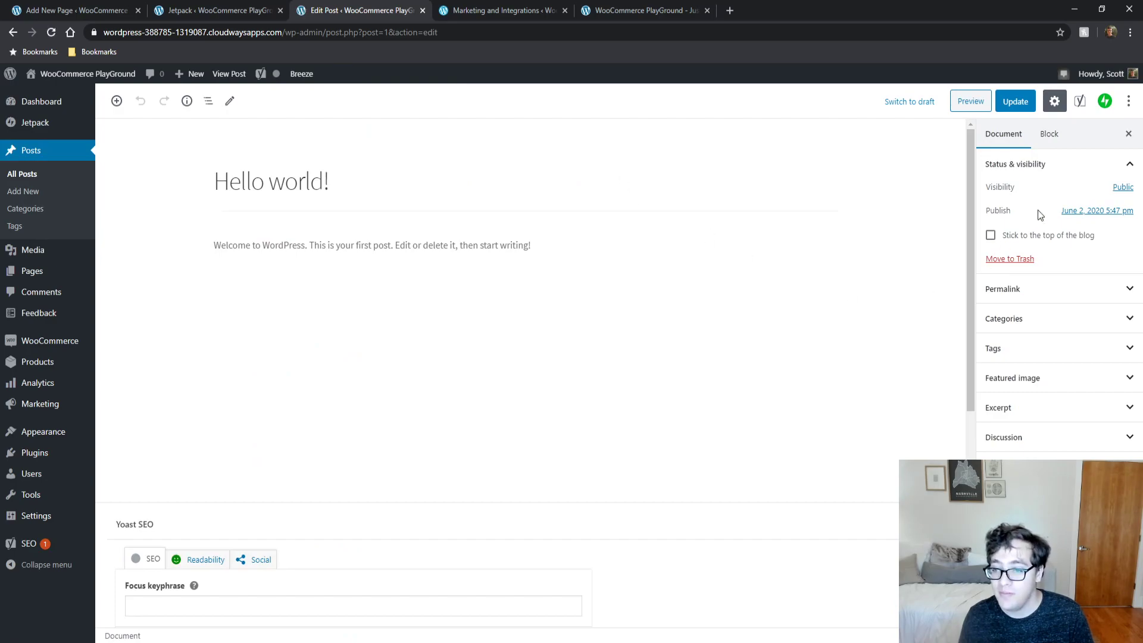
left_click(1054, 134)
left_click(1104, 101)
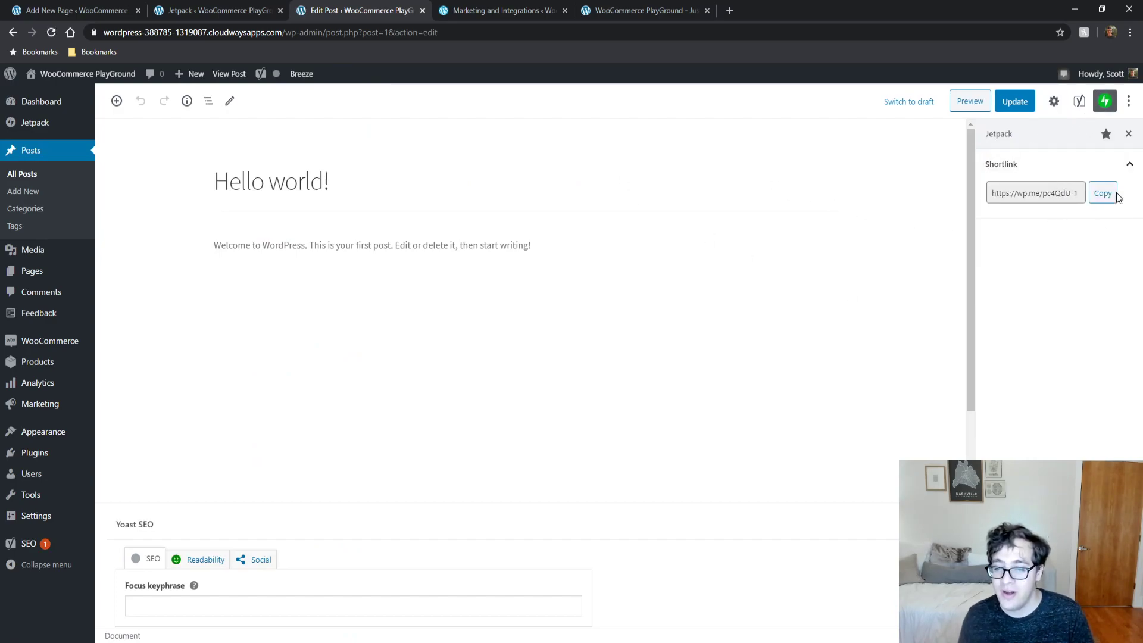
left_click(1047, 185)
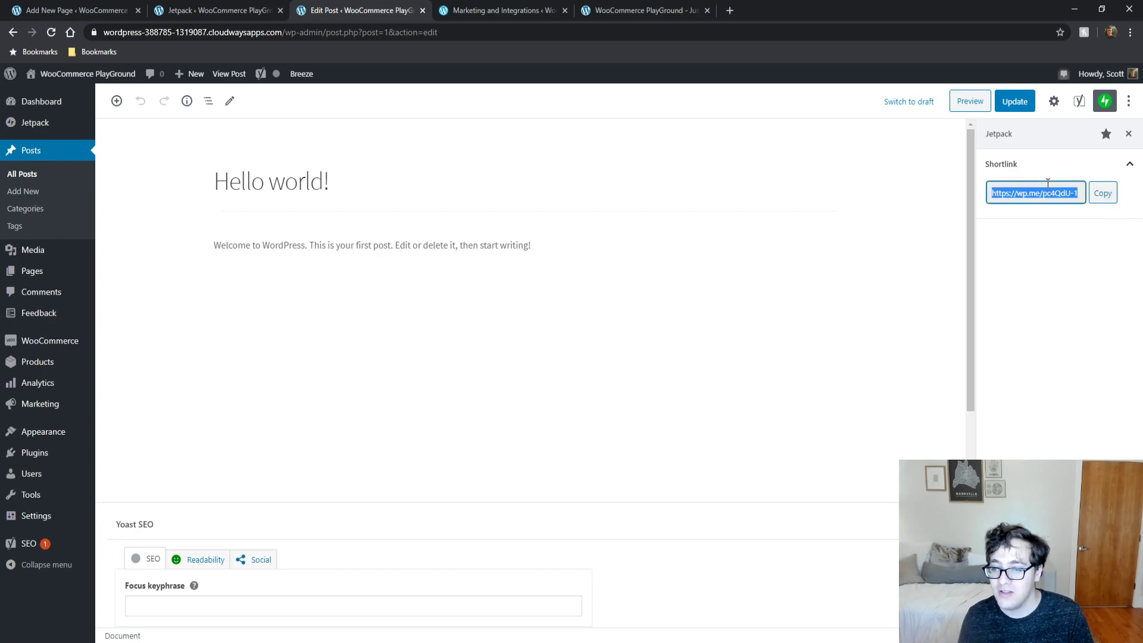
left_click(1111, 199)
left_click(1049, 143)
left_click(1100, 196)
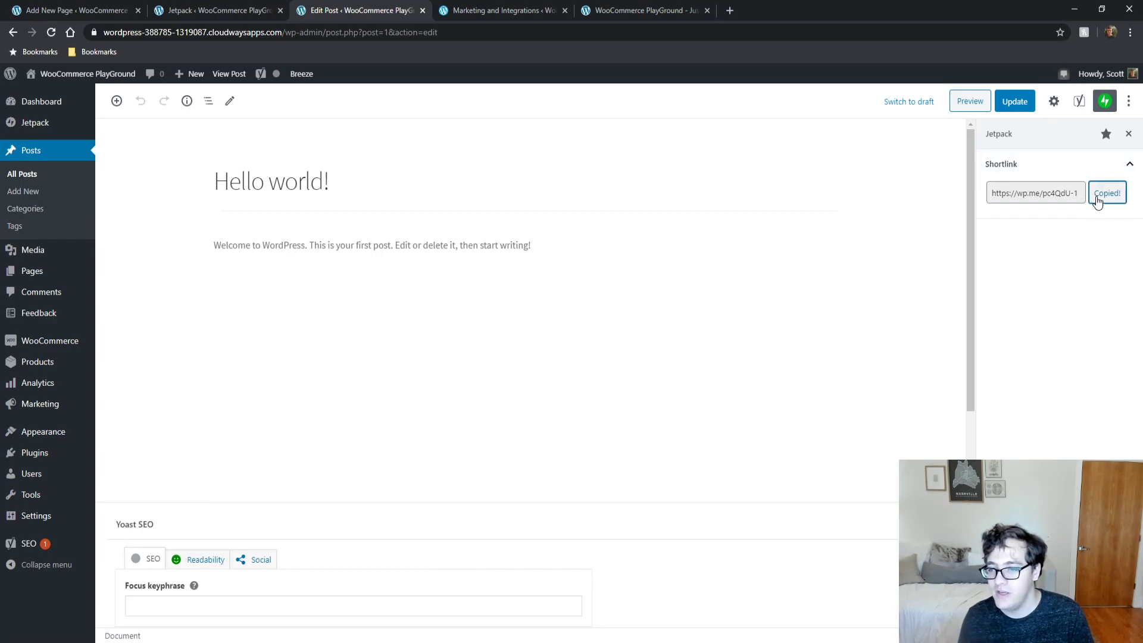
left_click(1026, 186)
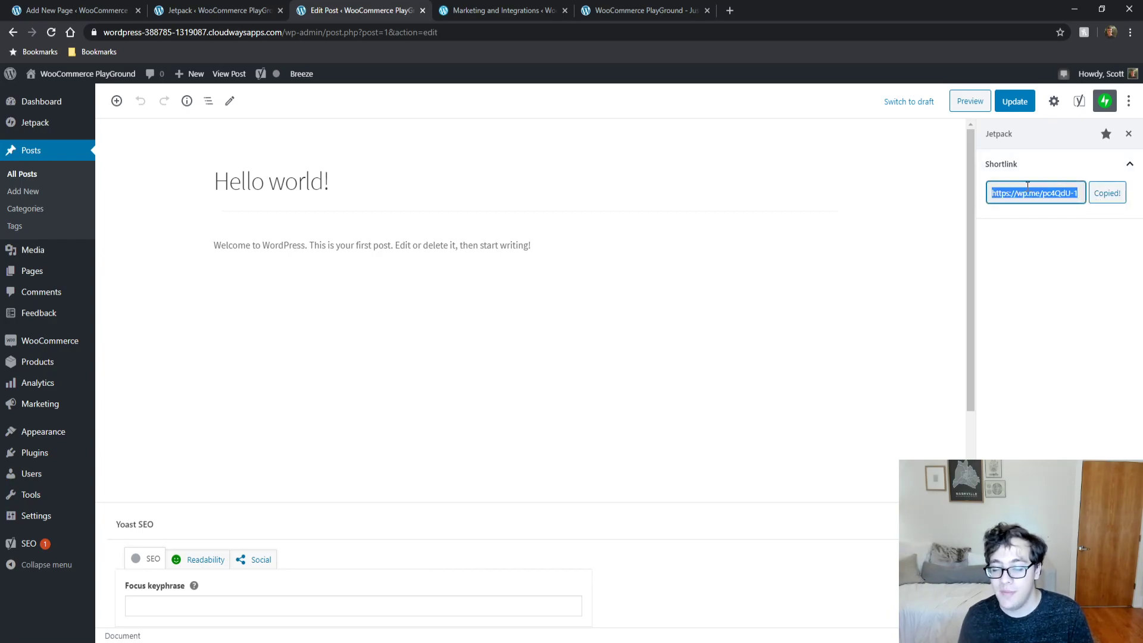
Step: Return to the Jetpack Traffic settings, turn on XML sitemap generation, and switch it off again
left_click(1025, 182)
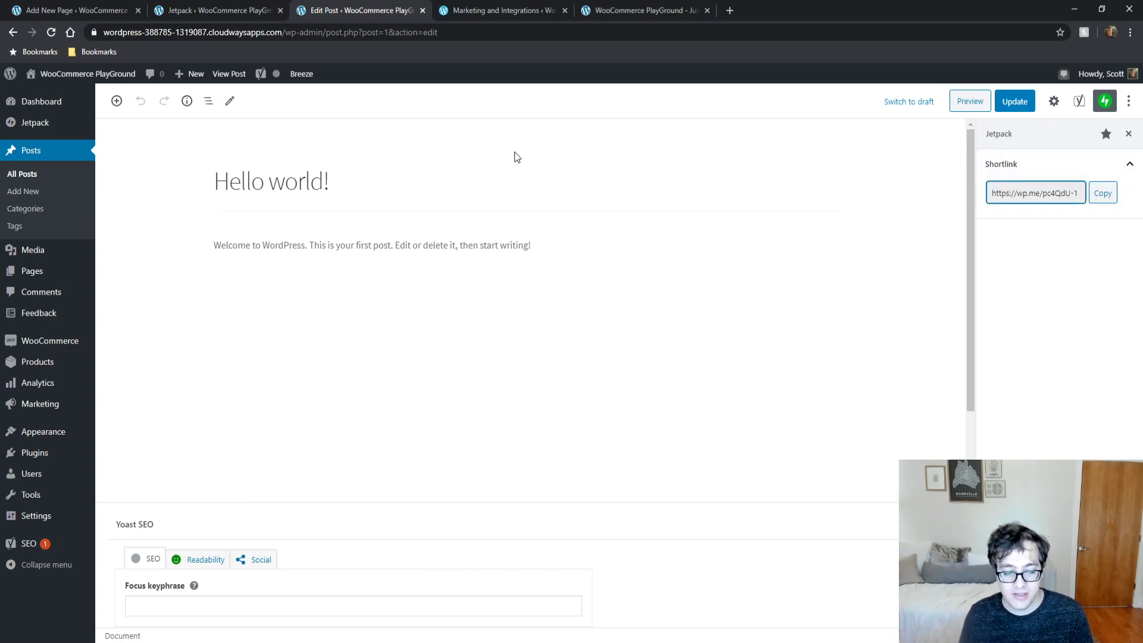
left_click(264, 7)
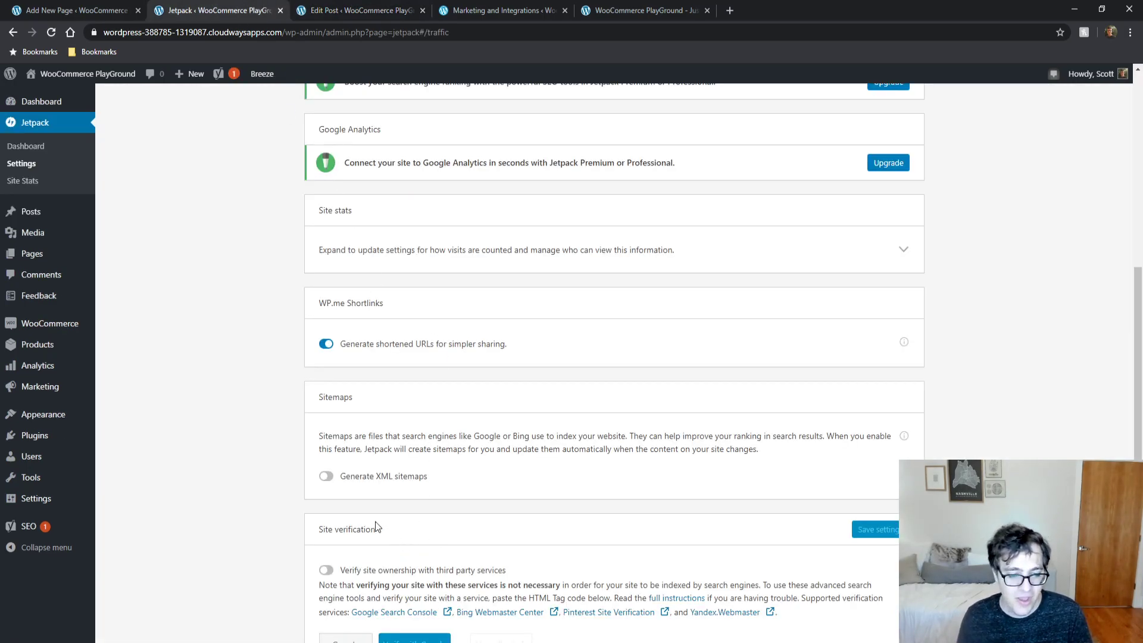
left_click(326, 477)
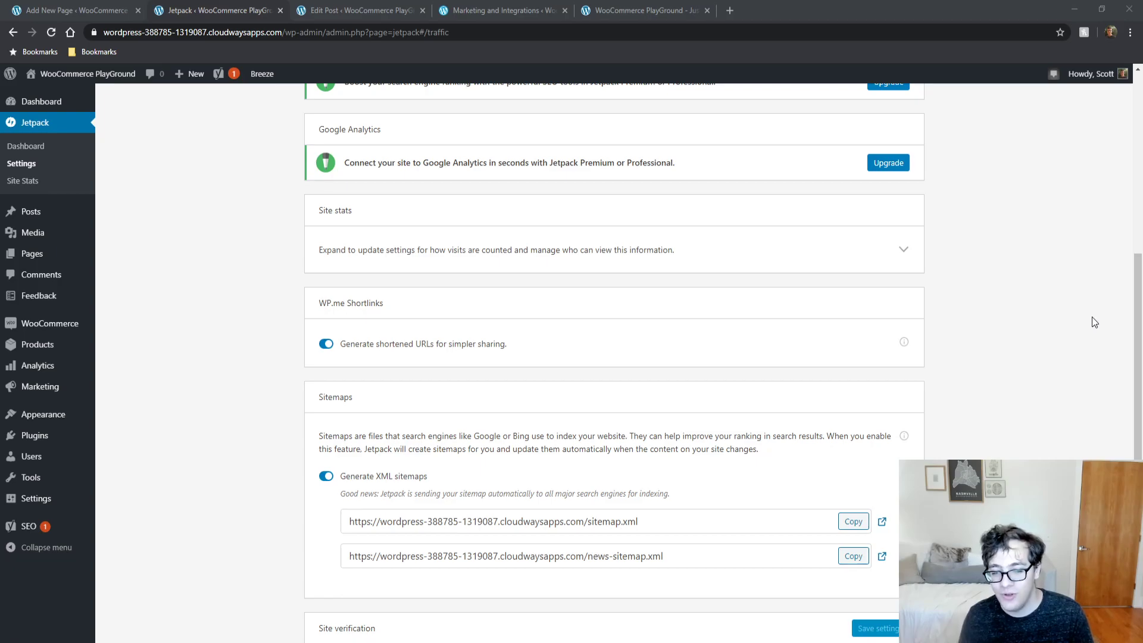
left_click(1071, 326)
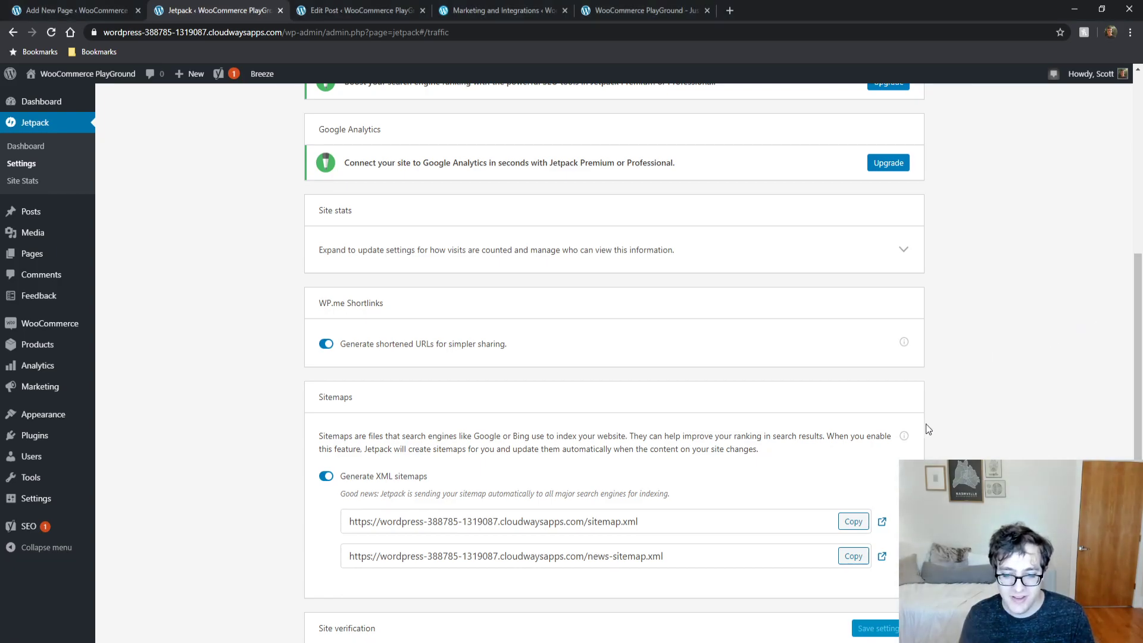
left_click(321, 473)
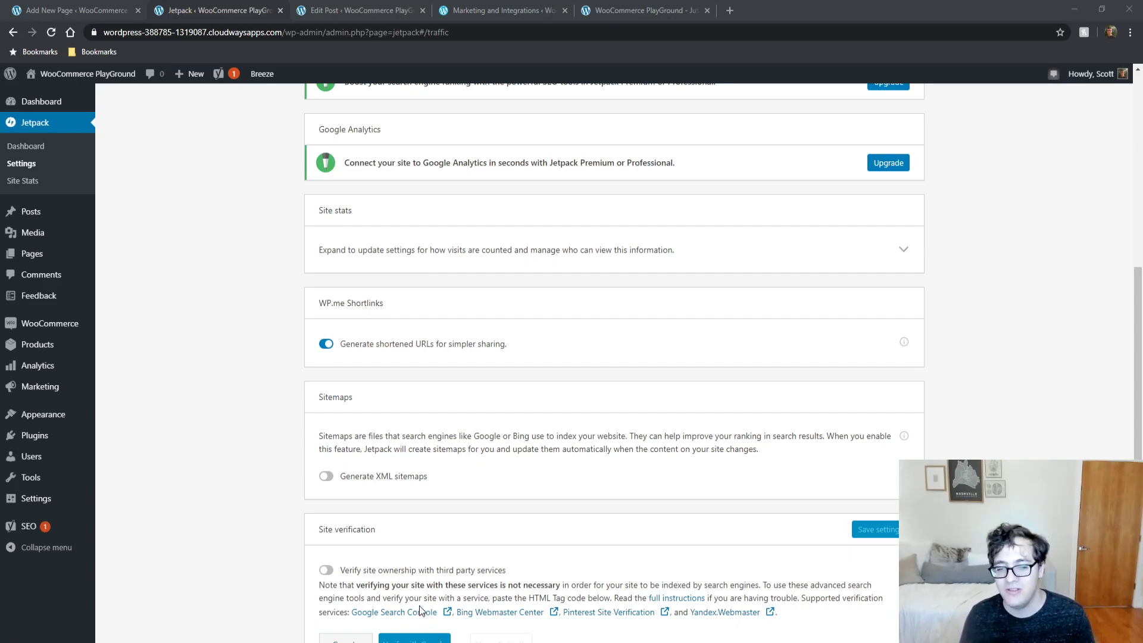
left_click(1076, 363)
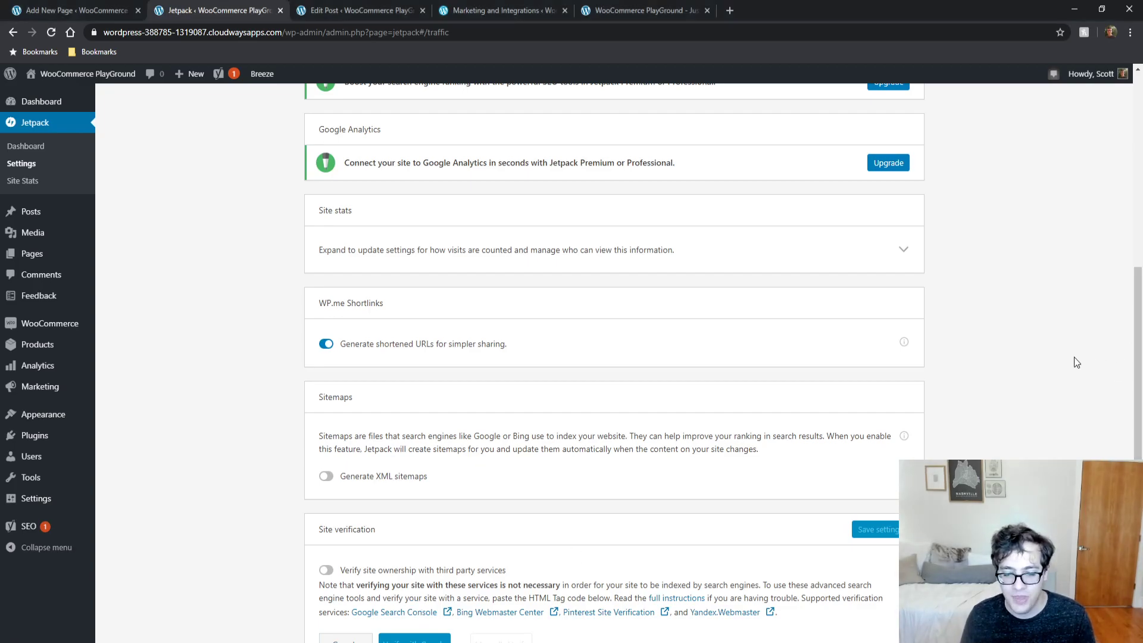
Step: Review the site verification options for third-party services in the Traffic settings
scroll(944, 421, "down", 5)
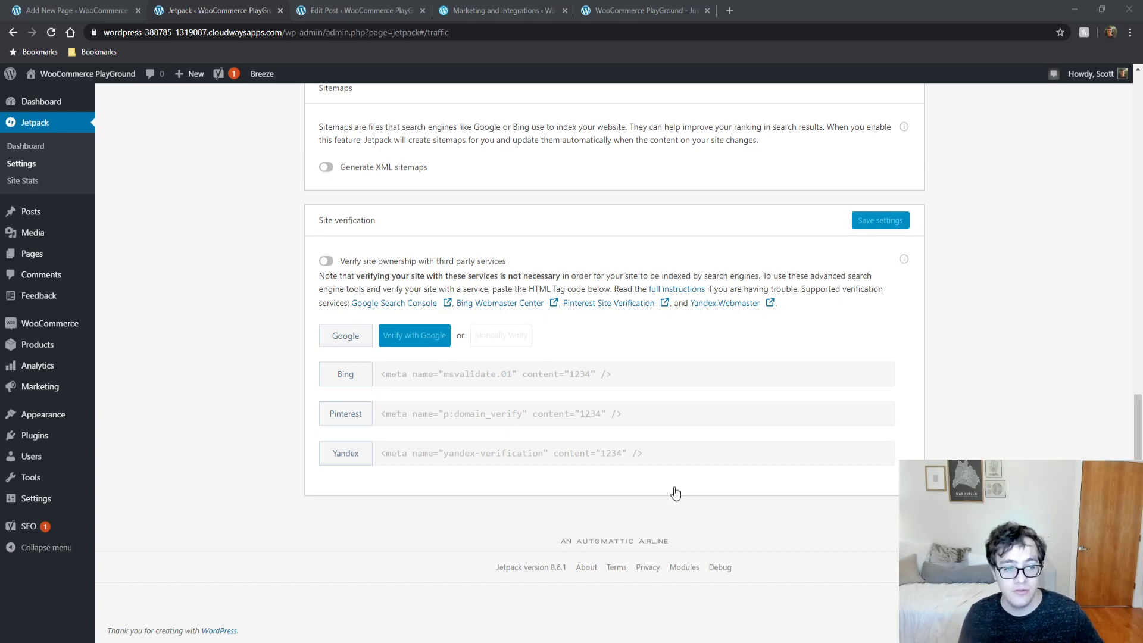
left_click(1033, 256)
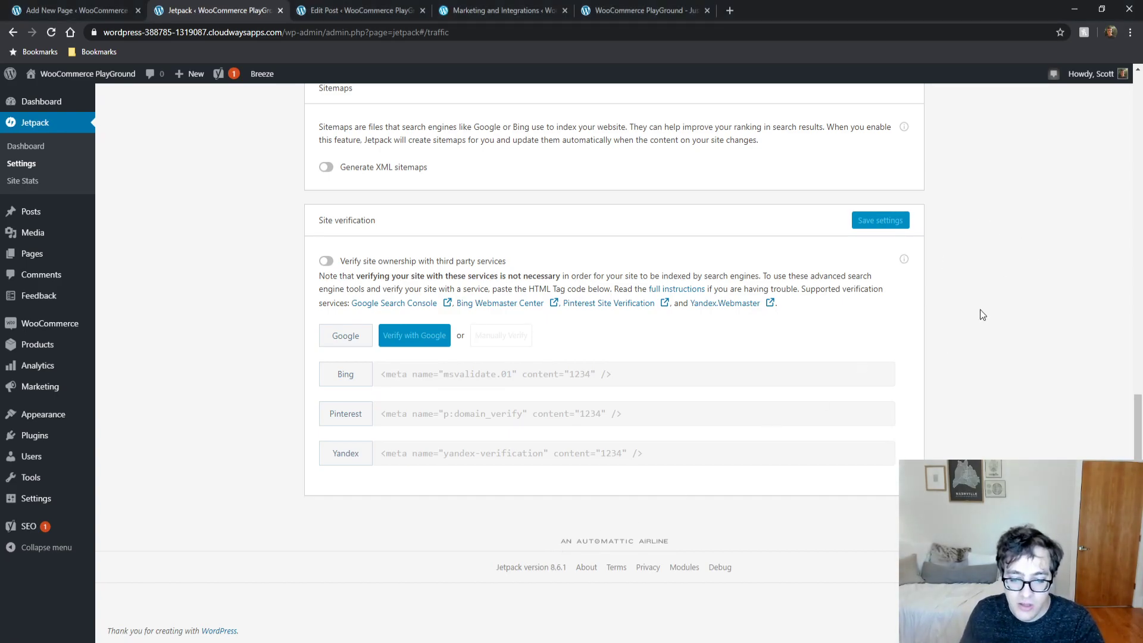
scroll(1005, 262, "up", 10)
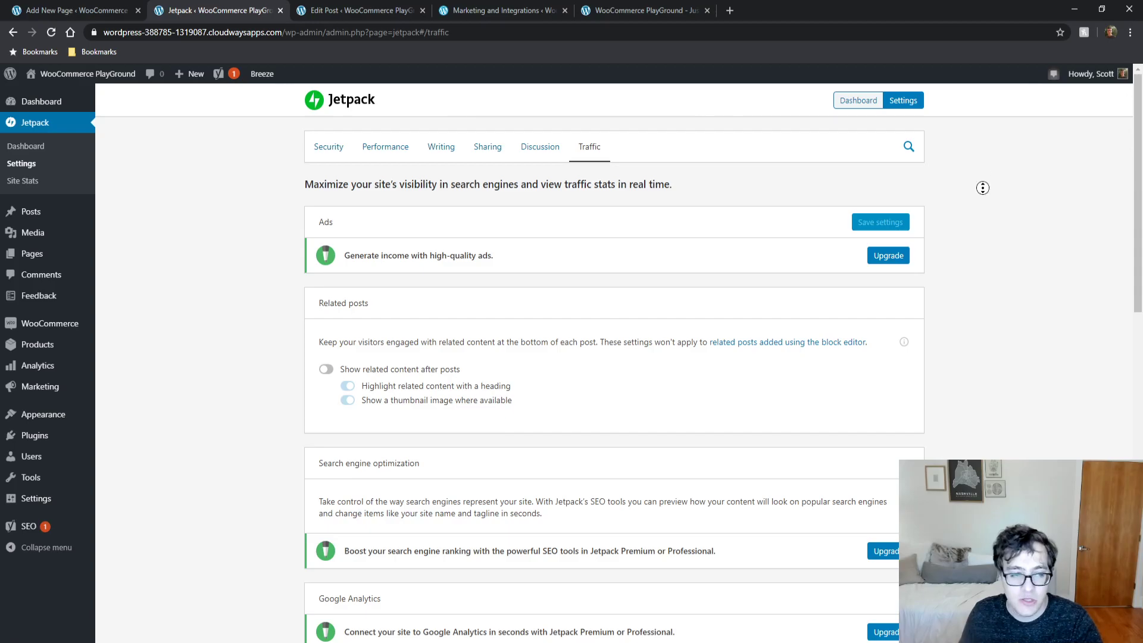
Step: Open Jetpack's full list of modules and look through the modules that can be activated or deactivated
scroll(982, 178, "down", 10)
left_click(684, 567)
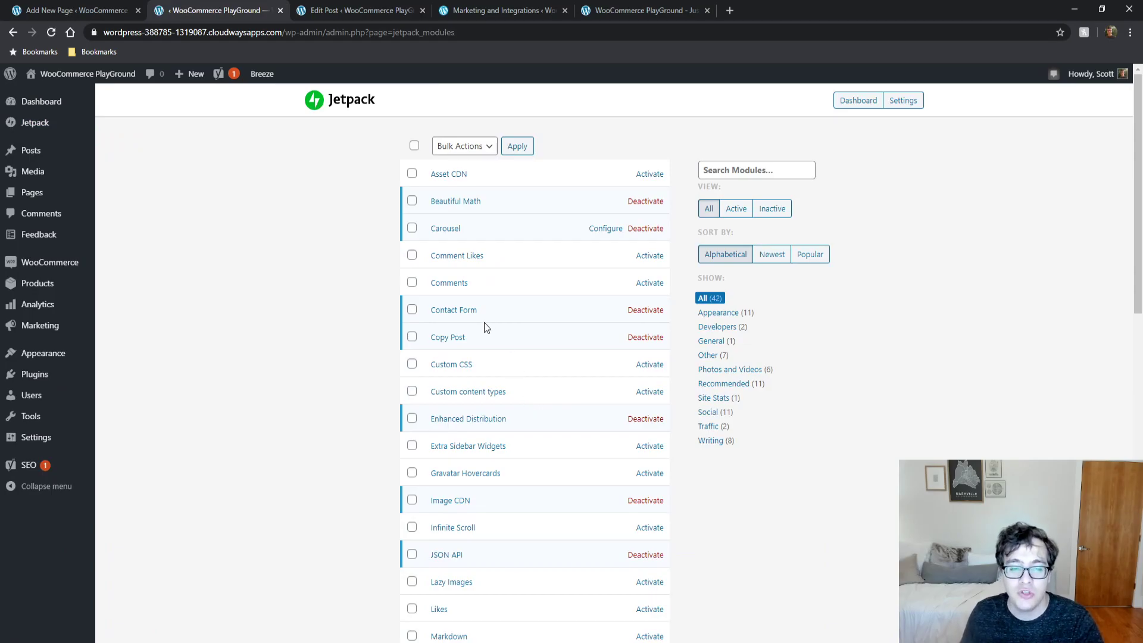
scroll(345, 287, "down", 5)
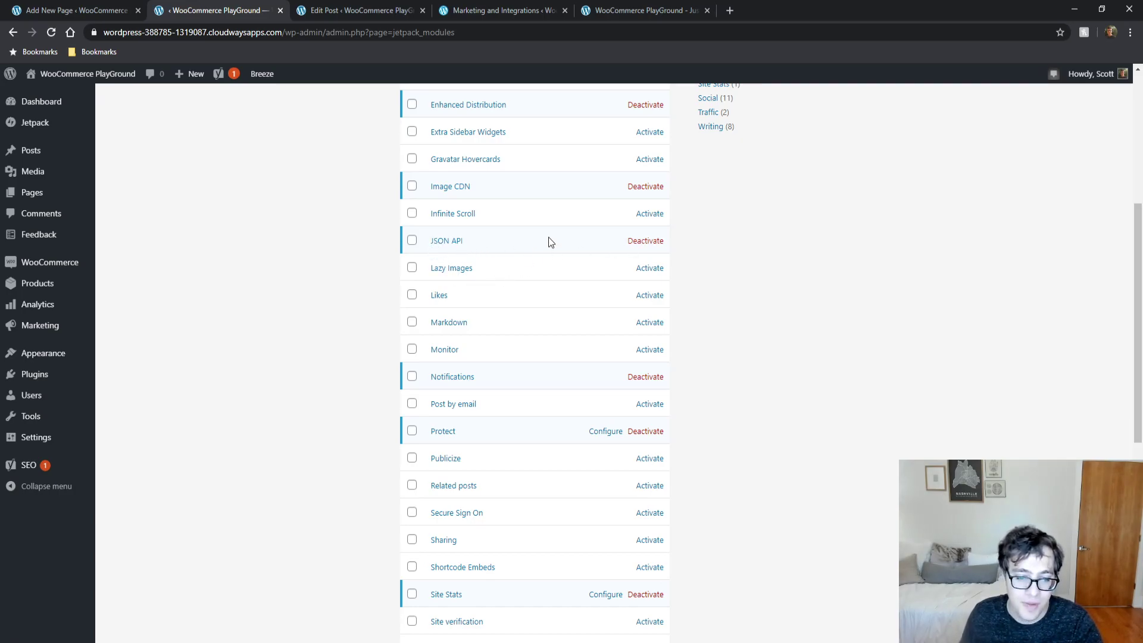
scroll(286, 298, "down", 5)
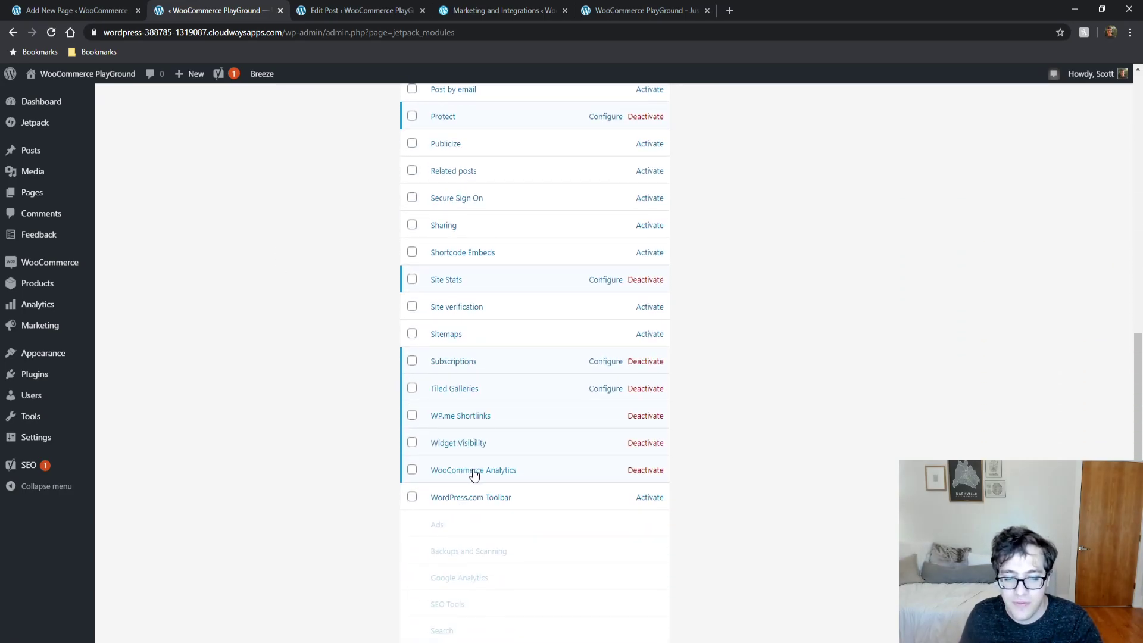
scroll(166, 336, "up", 2)
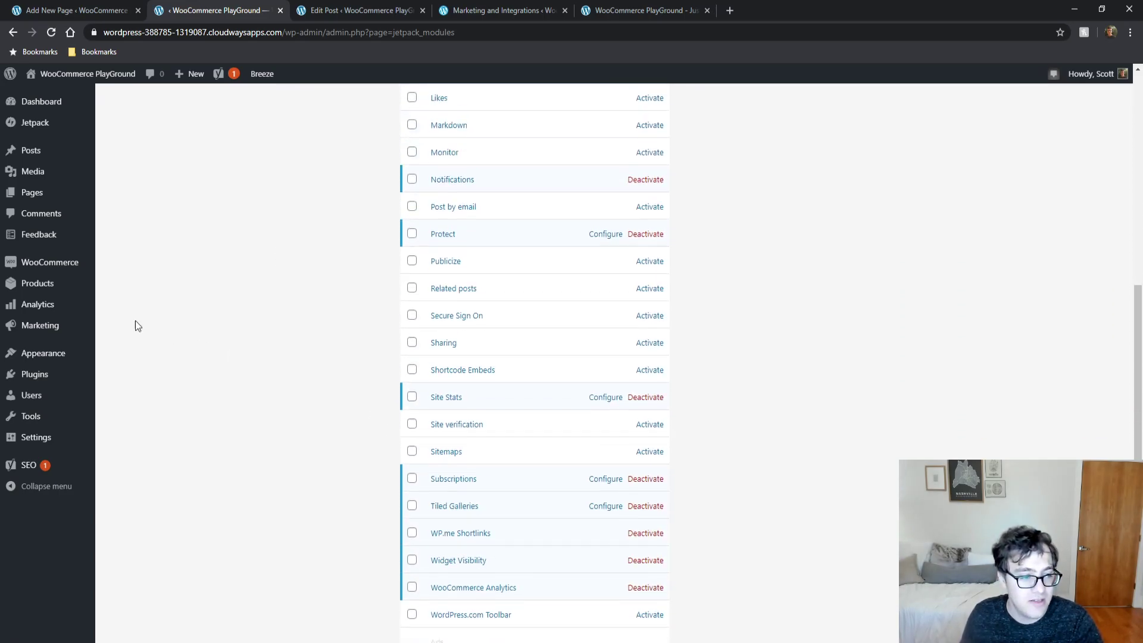
mouse_move(45, 311)
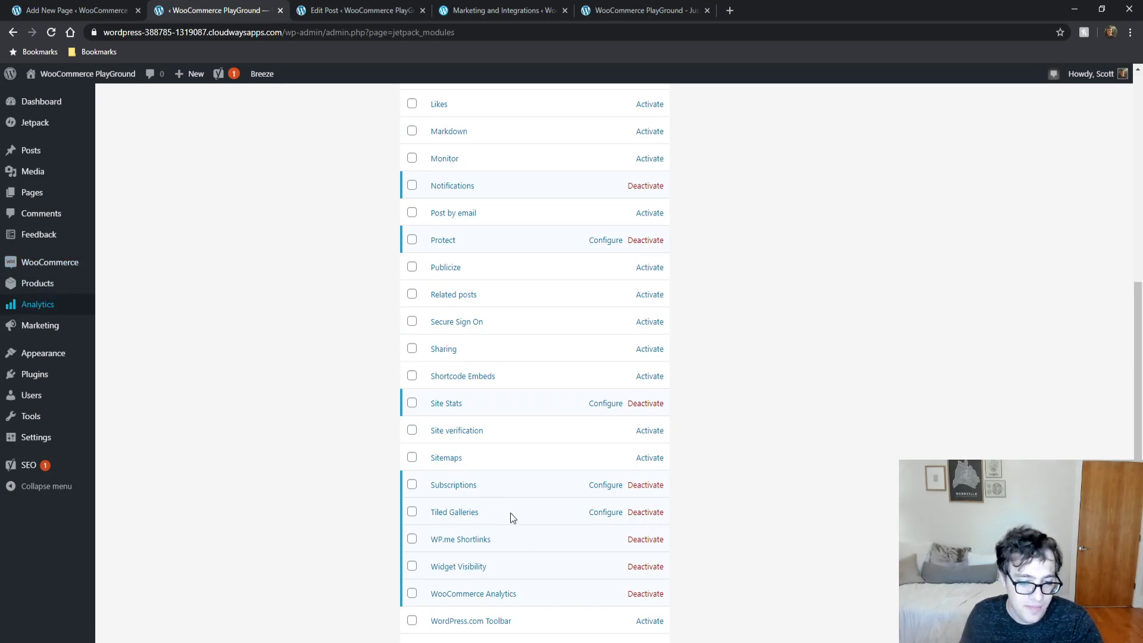
Step: Read the Jetpack support page for the WooCommerce Analytics module, then close it and return to the modules list
left_click(481, 595)
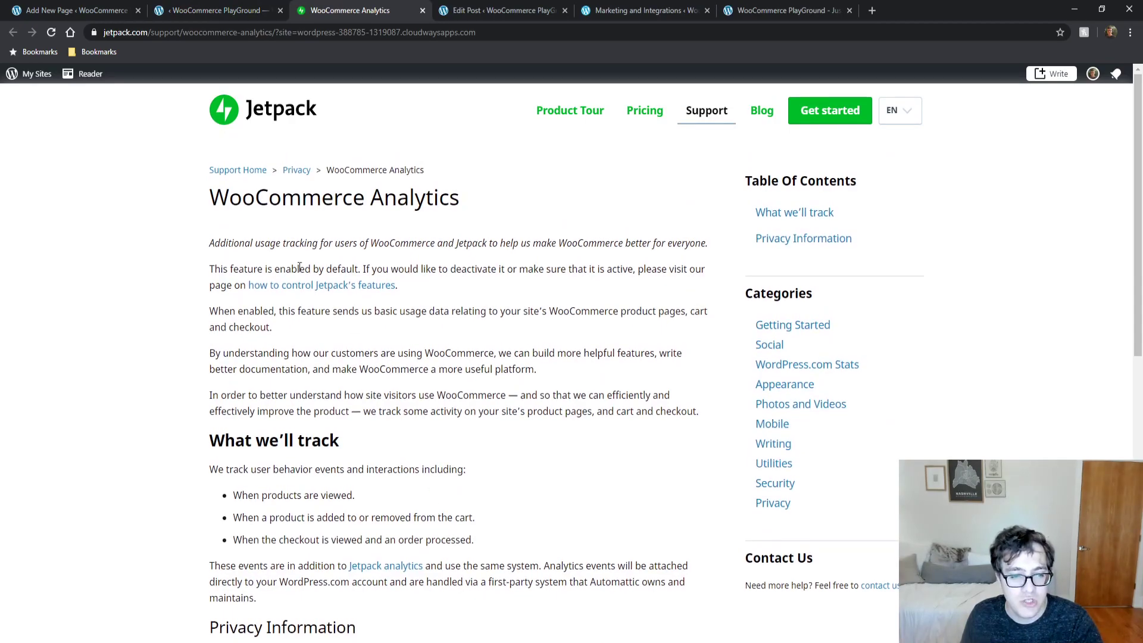
left_click_drag(210, 240, 616, 288)
left_click(615, 288)
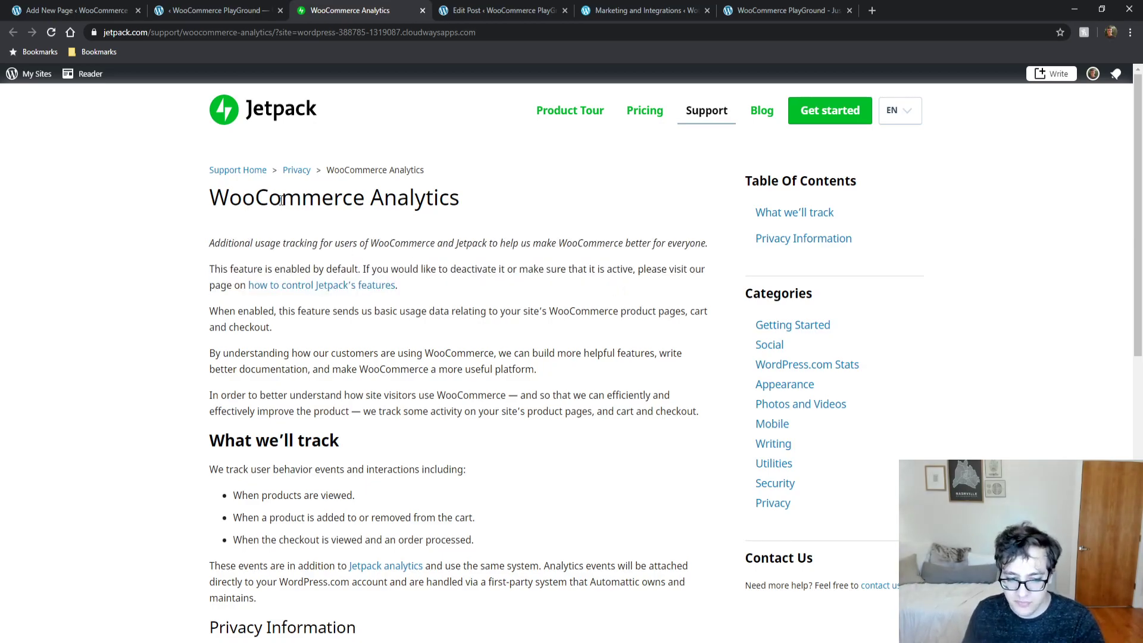
left_click(269, 10)
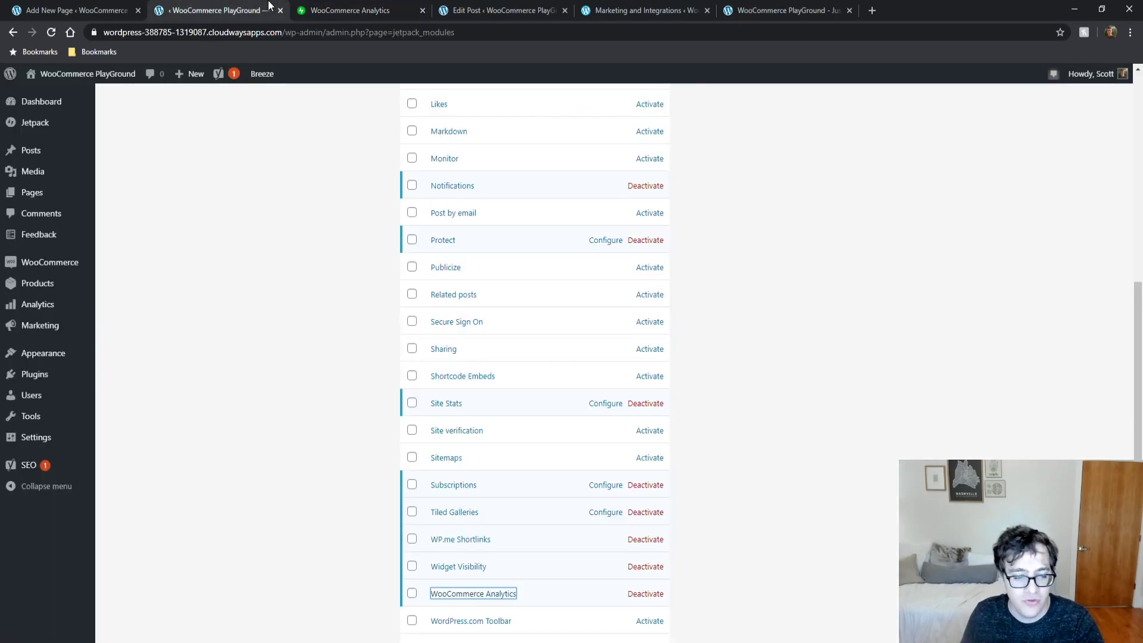
mouse_move(280, 72)
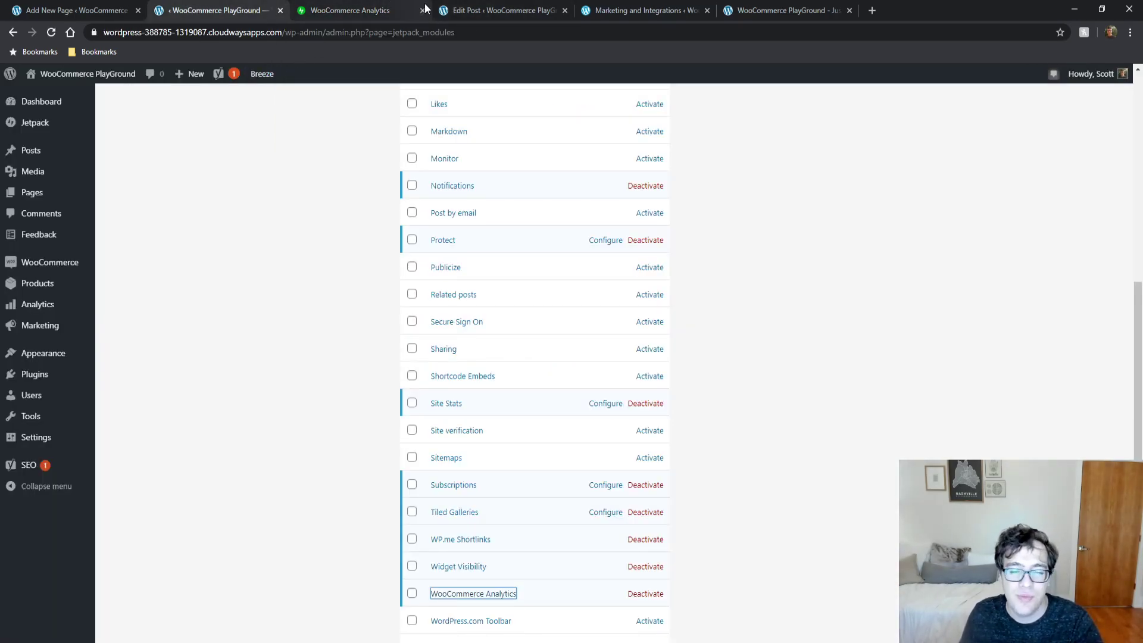
left_click(421, 12)
left_click(424, 12)
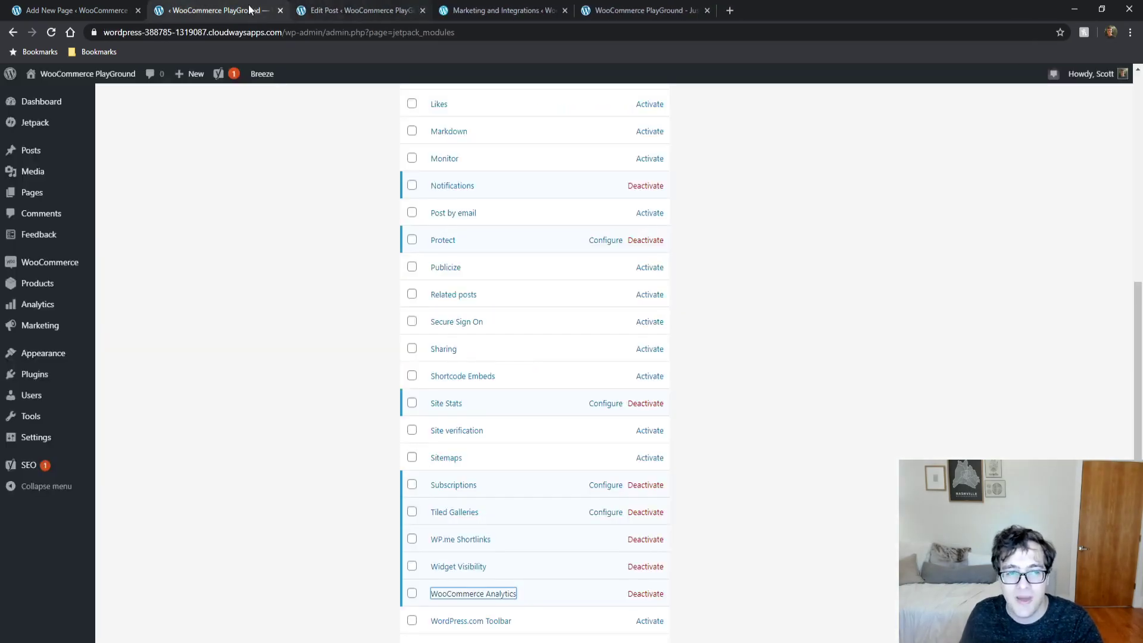
Step: Check the rest of the modules list and open the configuration of the Subscriptions module
scroll(245, 423, "down", 4)
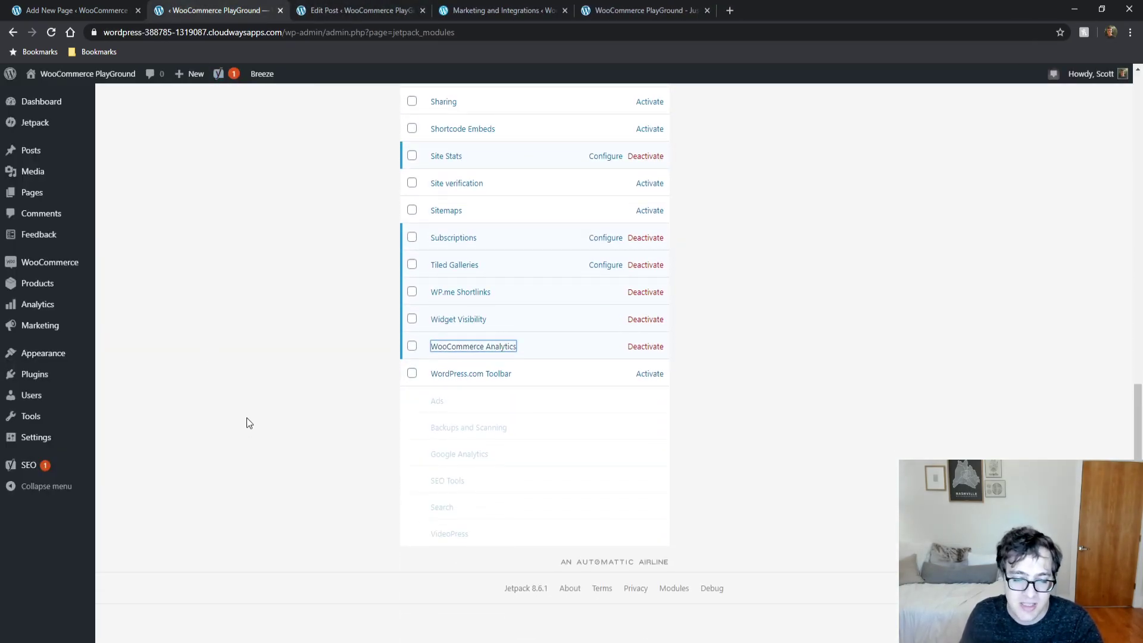
scroll(247, 418, "up", 2)
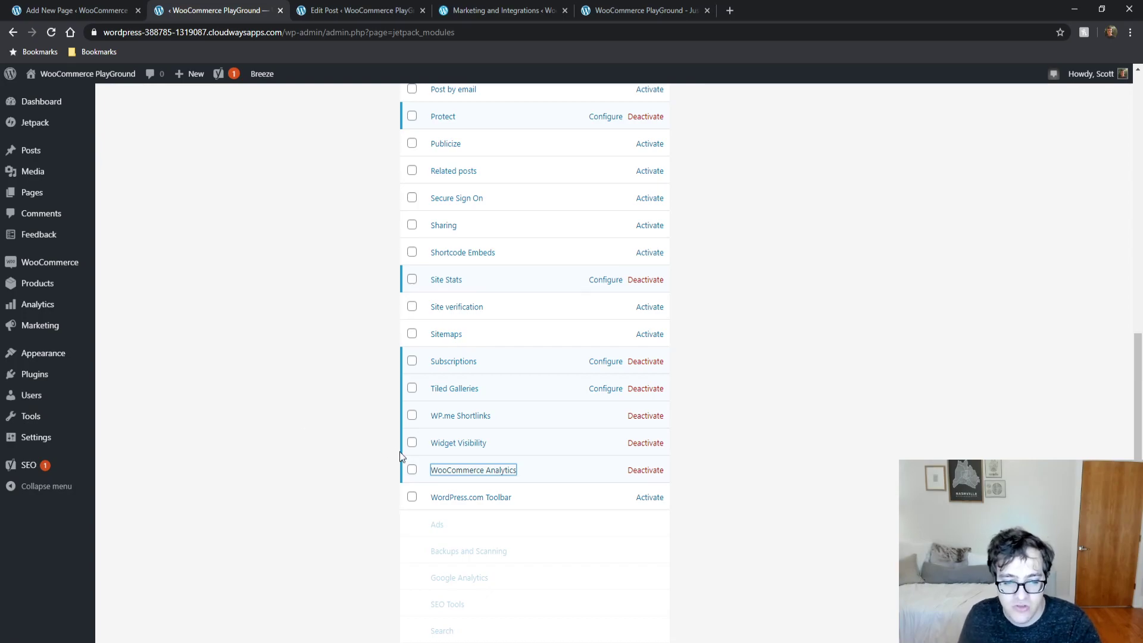
scroll(504, 467, "up", 2)
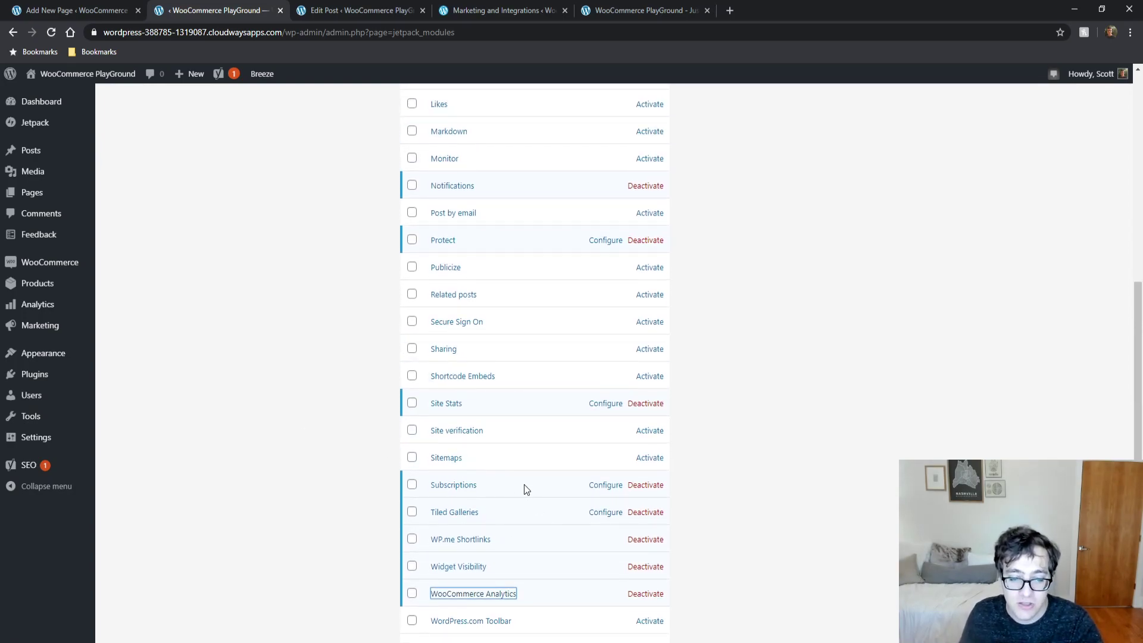
left_click(606, 490)
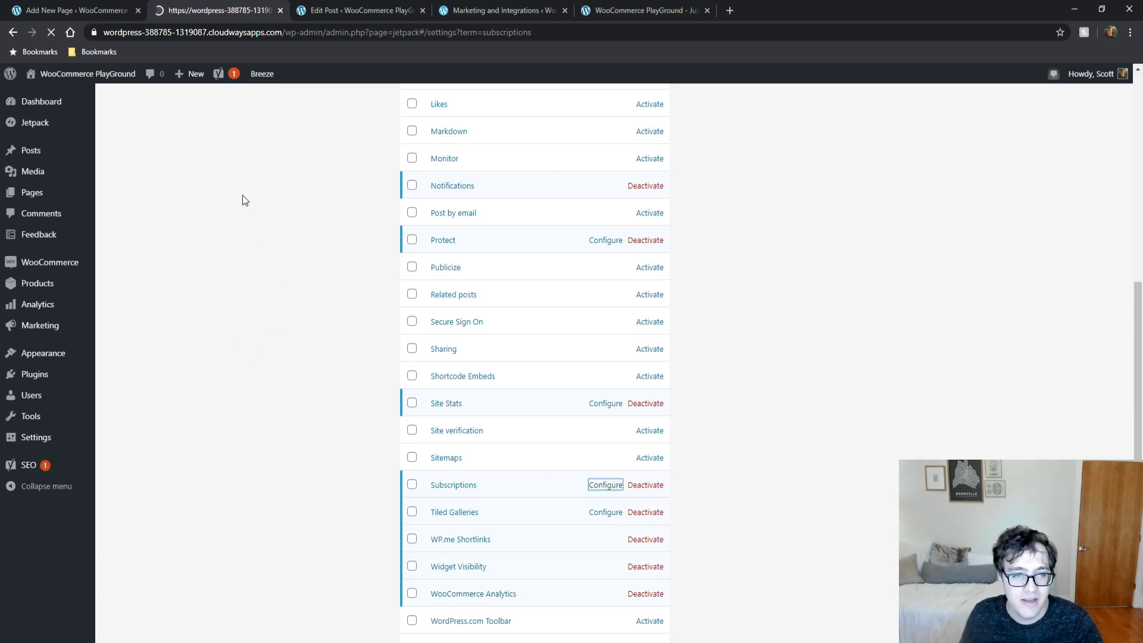